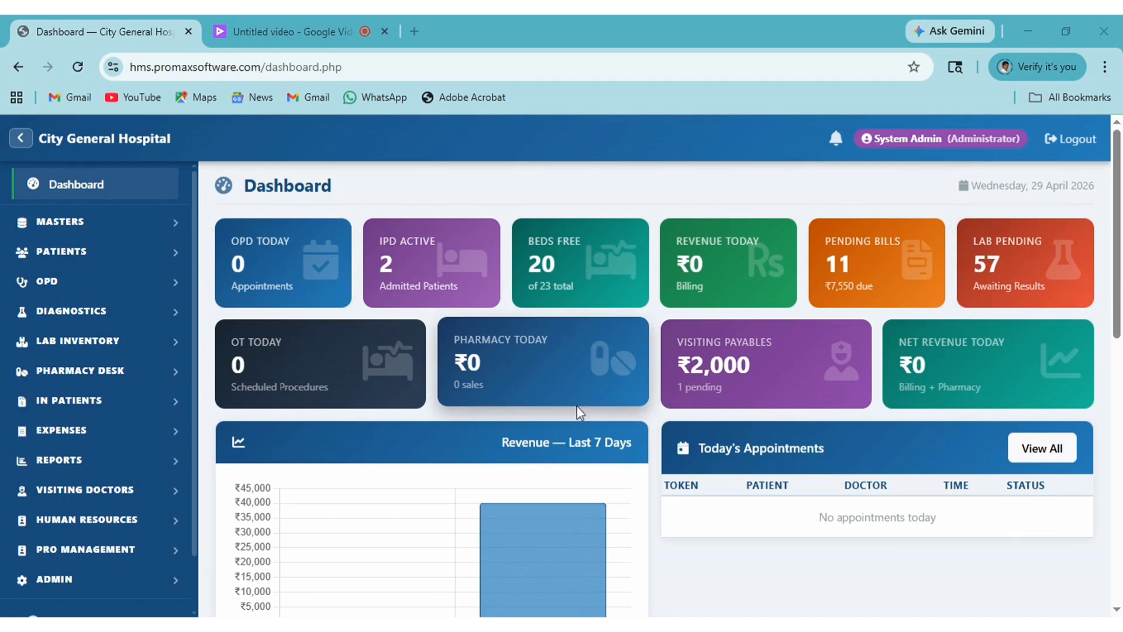
Open OPD Quick Billing and search the Patient field by the patient's name, finding no existing record.
scroll(849, 439, down, 10)
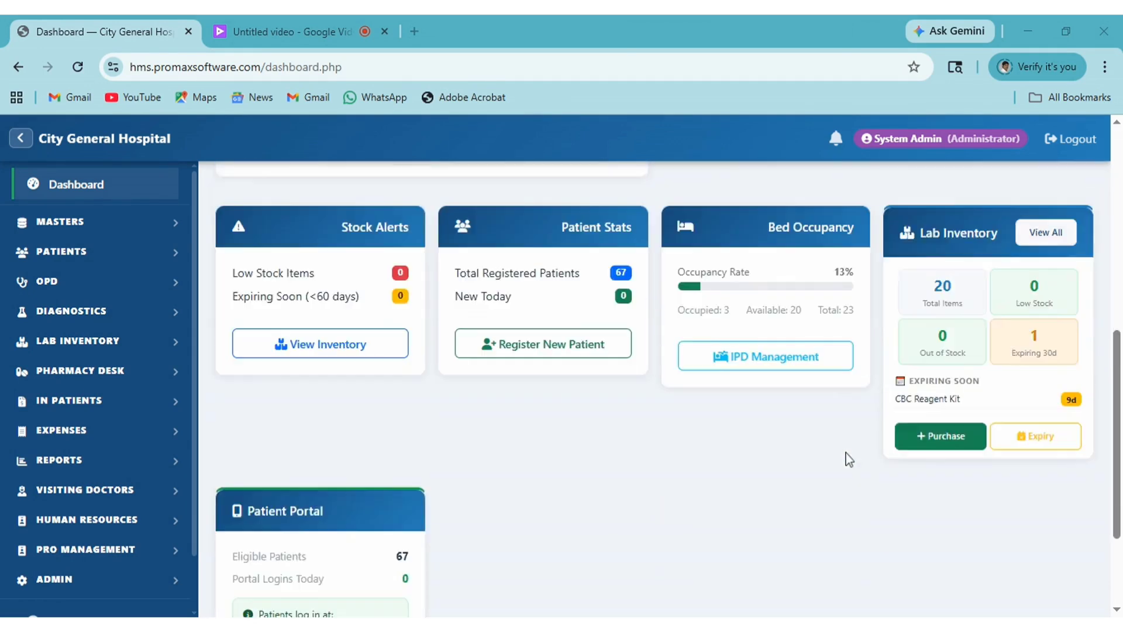
scroll(851, 482, up, 10)
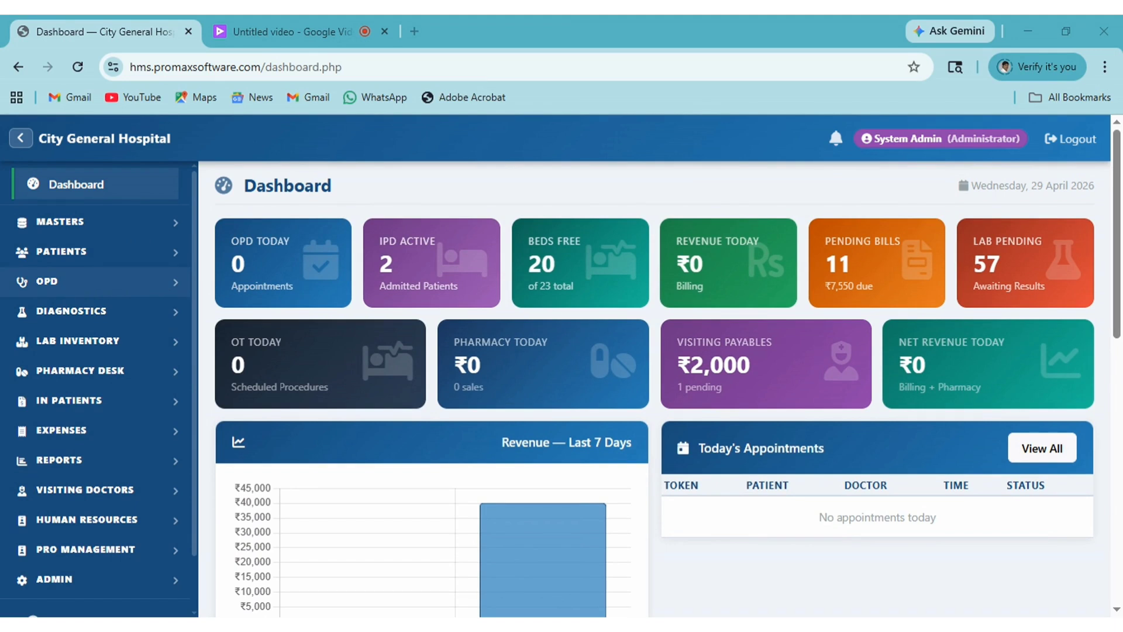
click(158, 286)
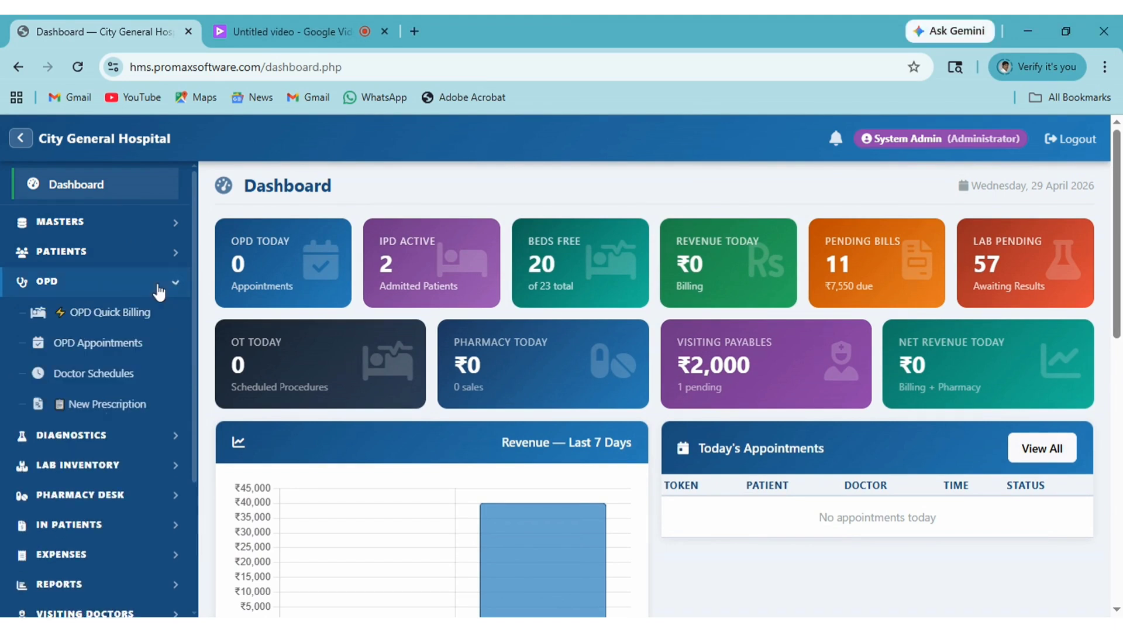
click(100, 319)
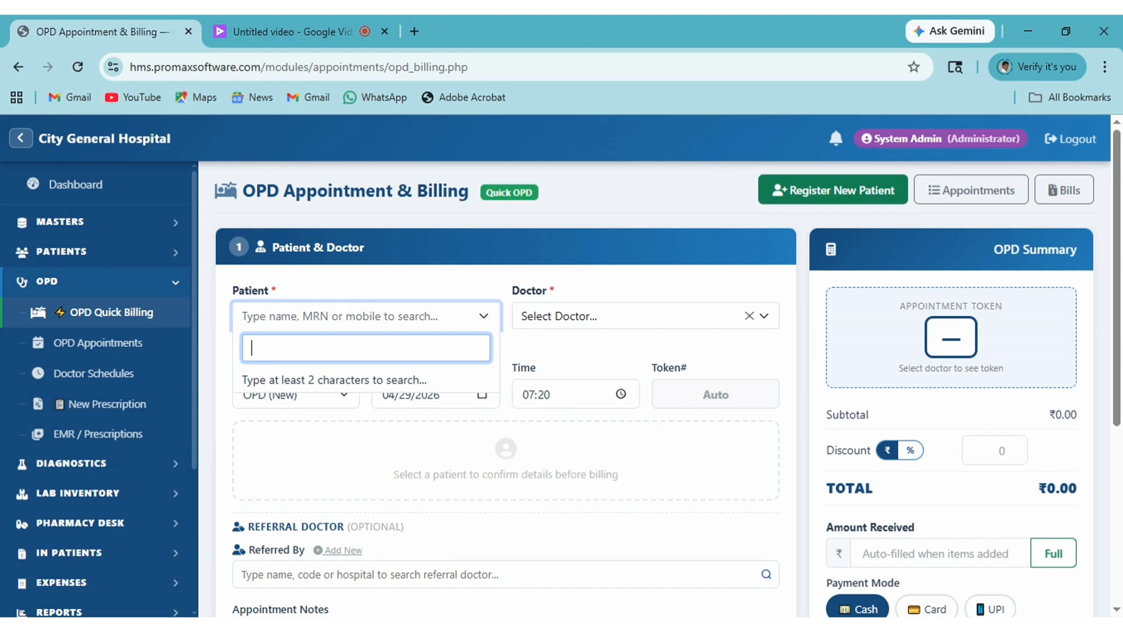
text(AHAR)
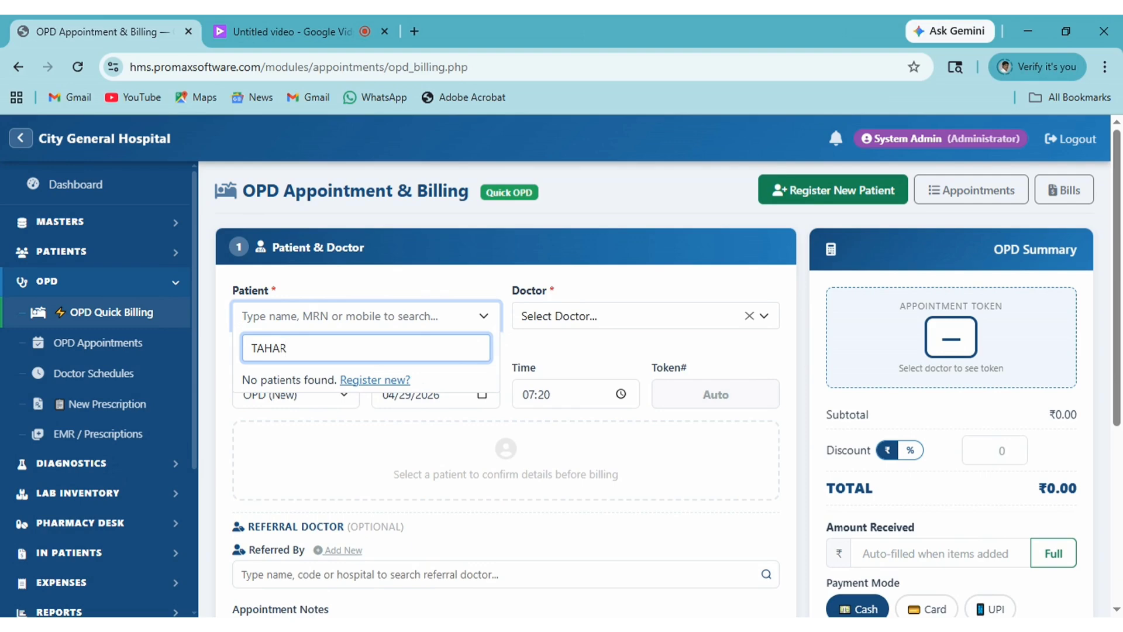
Start a new patient registration with the patient's full name, age 28 and gender Male.
click(374, 381)
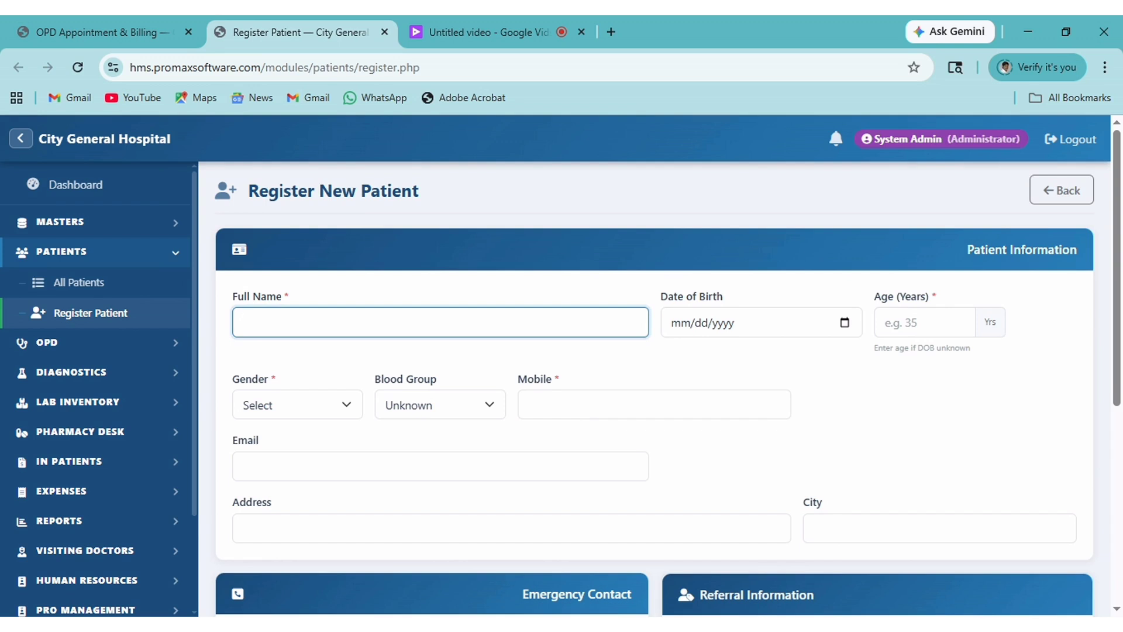
click(886, 322)
text(28)
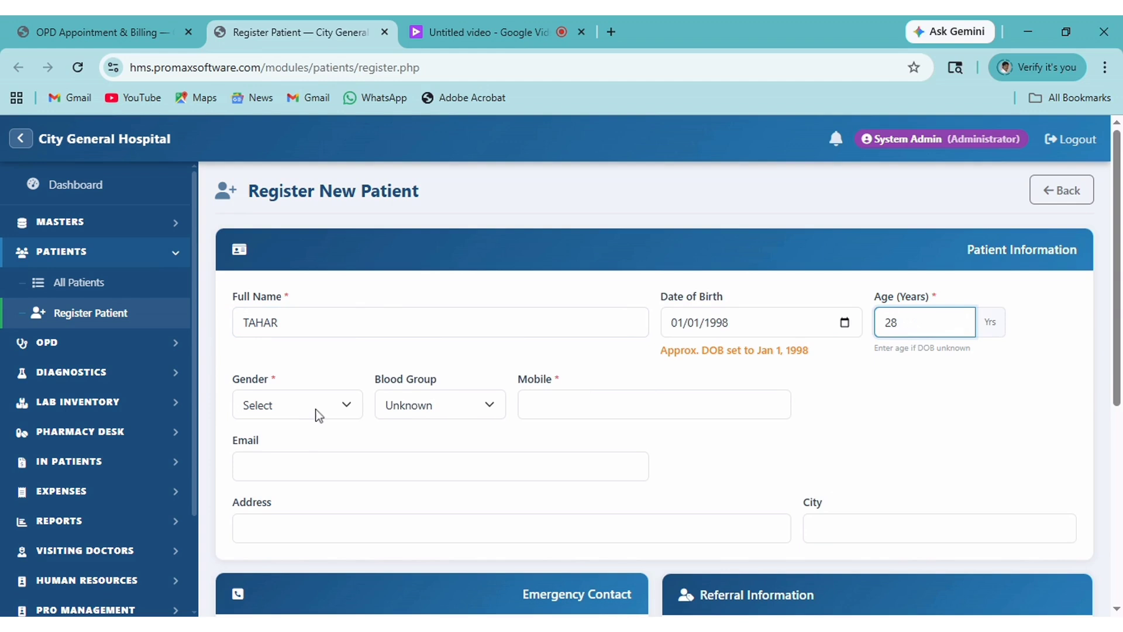
key(Tab)
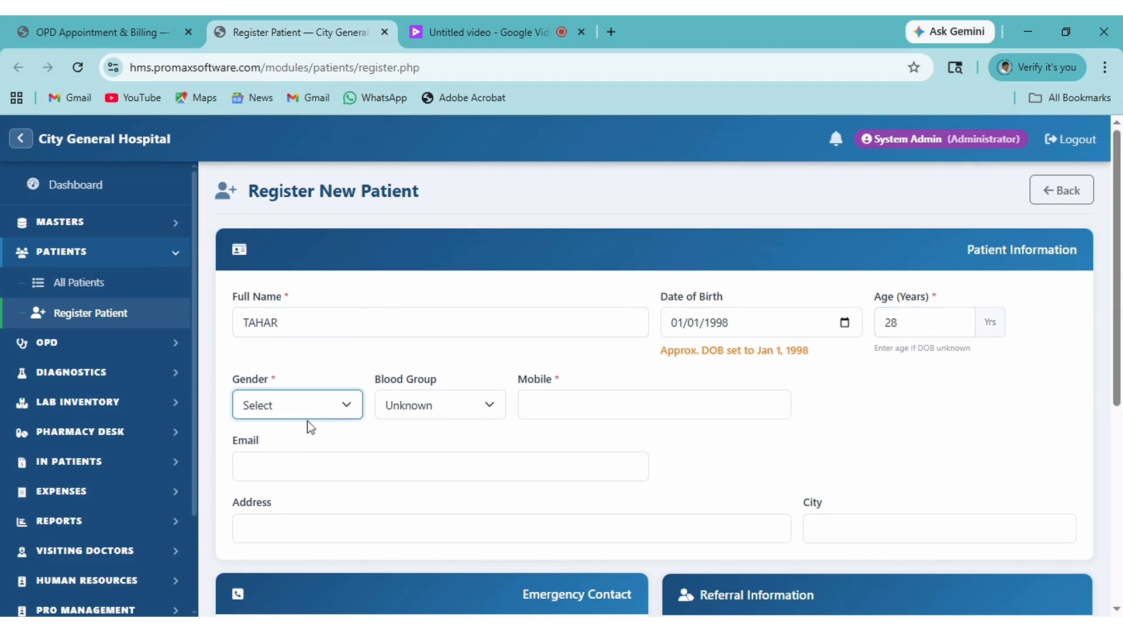
click(308, 448)
click(309, 459)
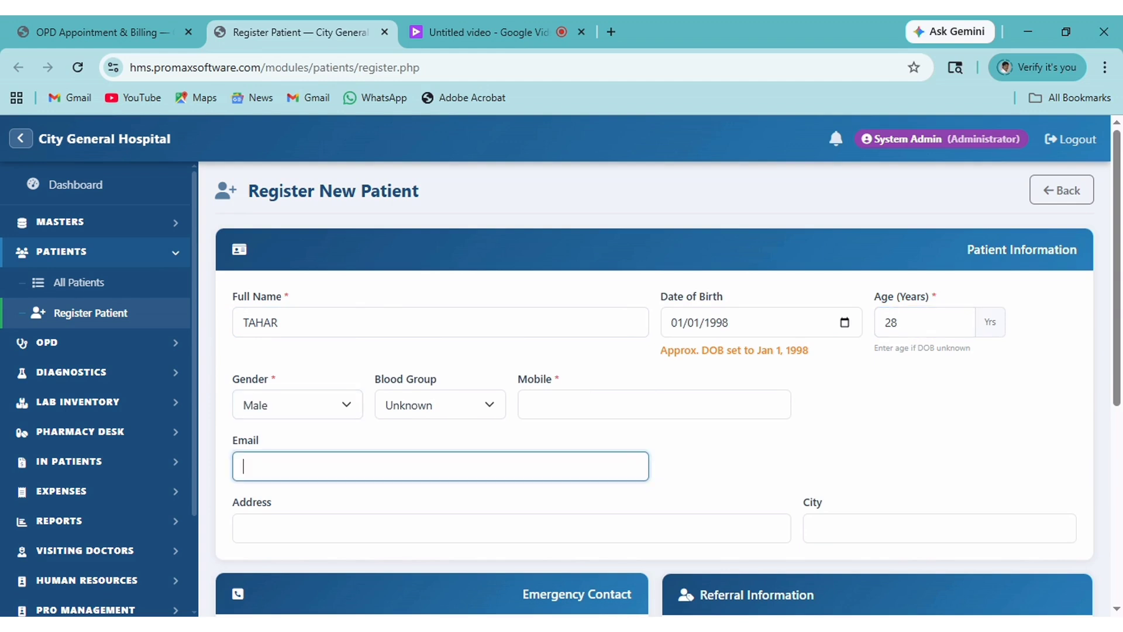
Set blood group B+, enter the mobile number and submit the registration.
click(479, 409)
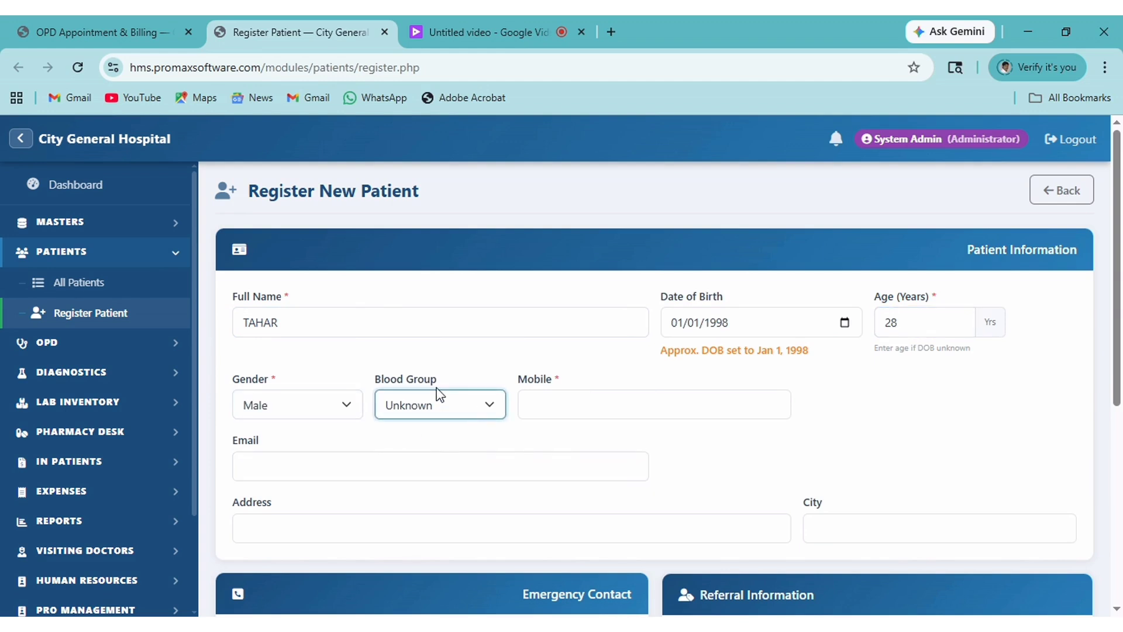
click(431, 291)
click(574, 404)
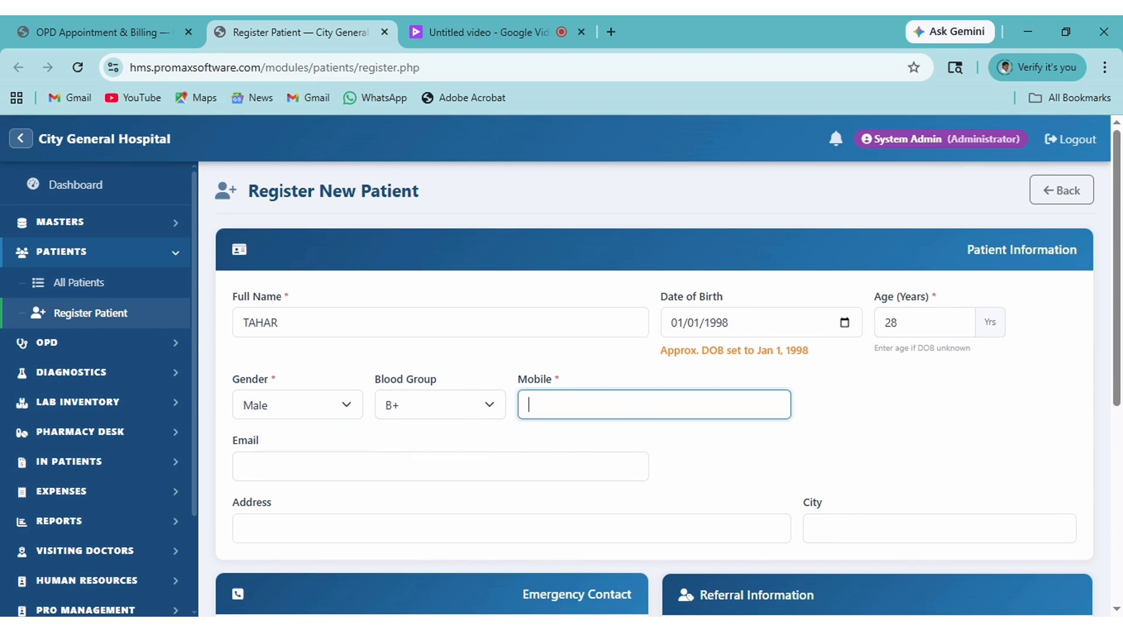
scroll(602, 459, down, 6)
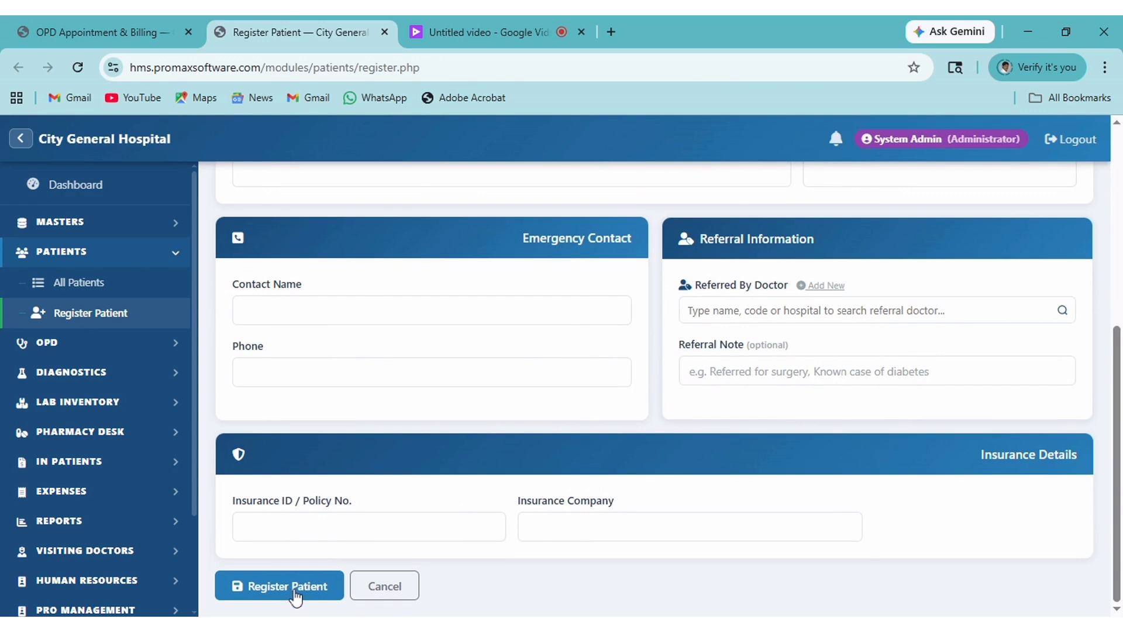
click(296, 595)
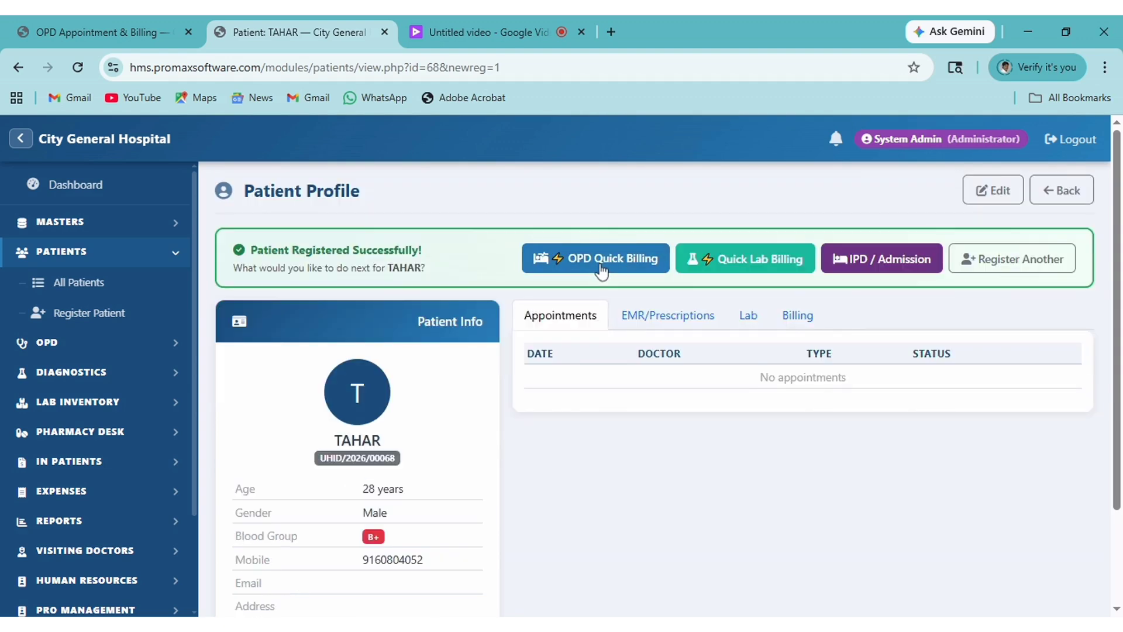
Start OPD billing for the new patient with the pediatrics doctor selected.
click(602, 269)
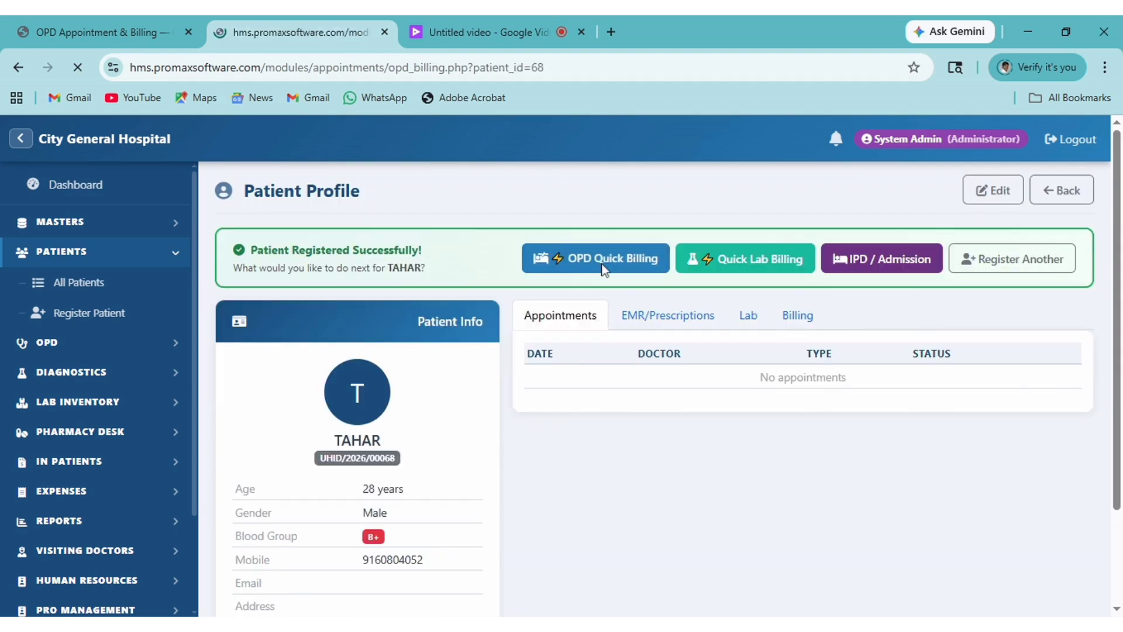
scroll(523, 455, up, 4)
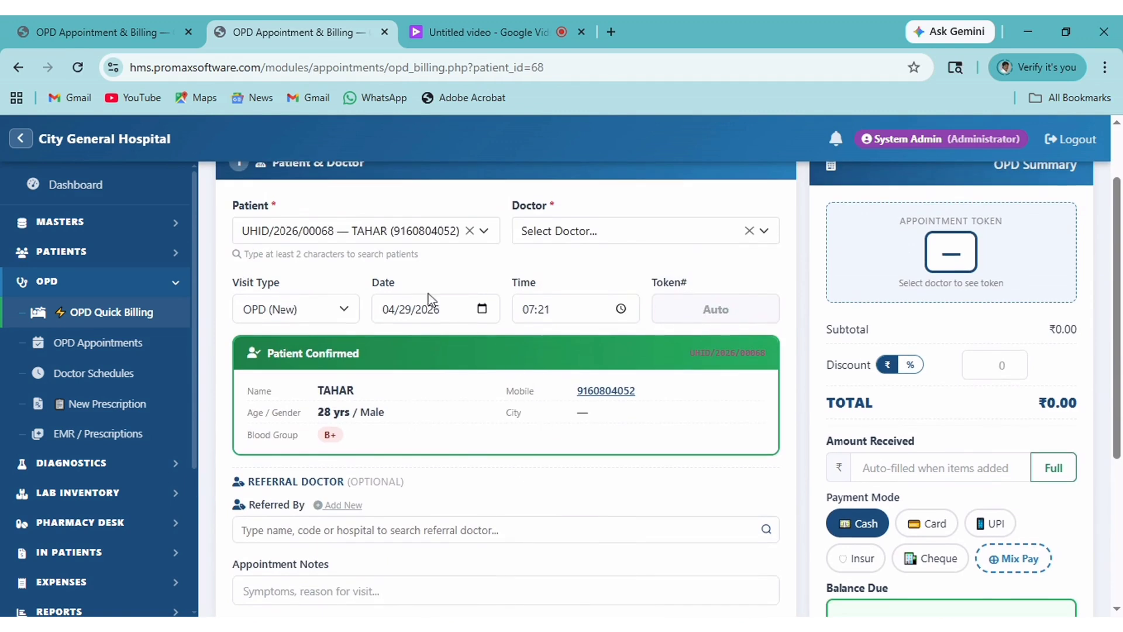
click(703, 238)
click(704, 238)
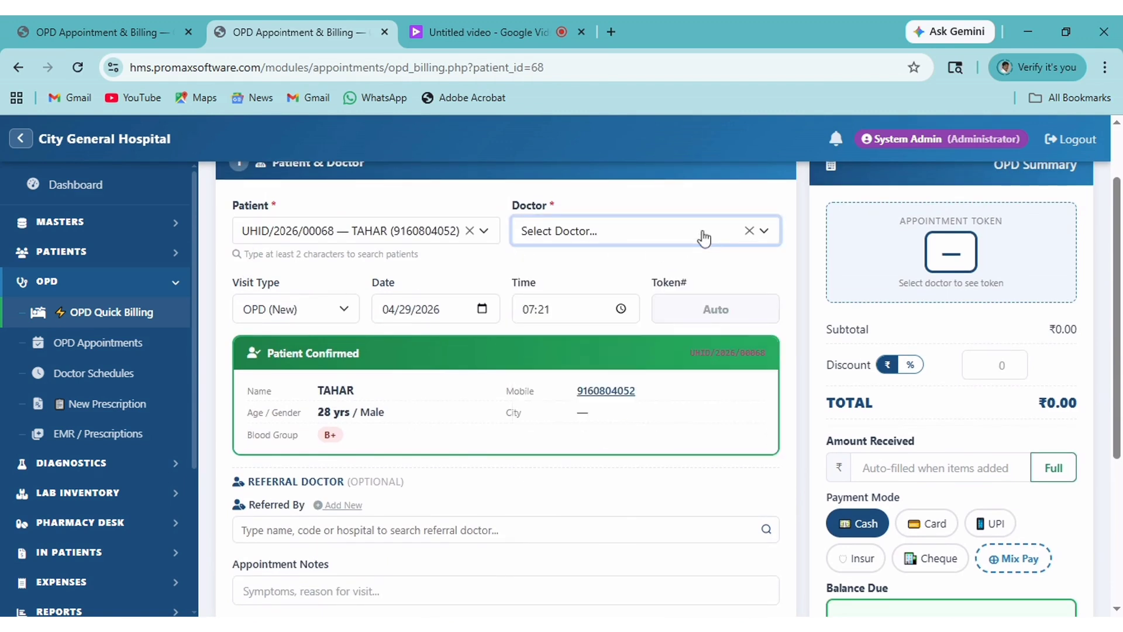
click(703, 238)
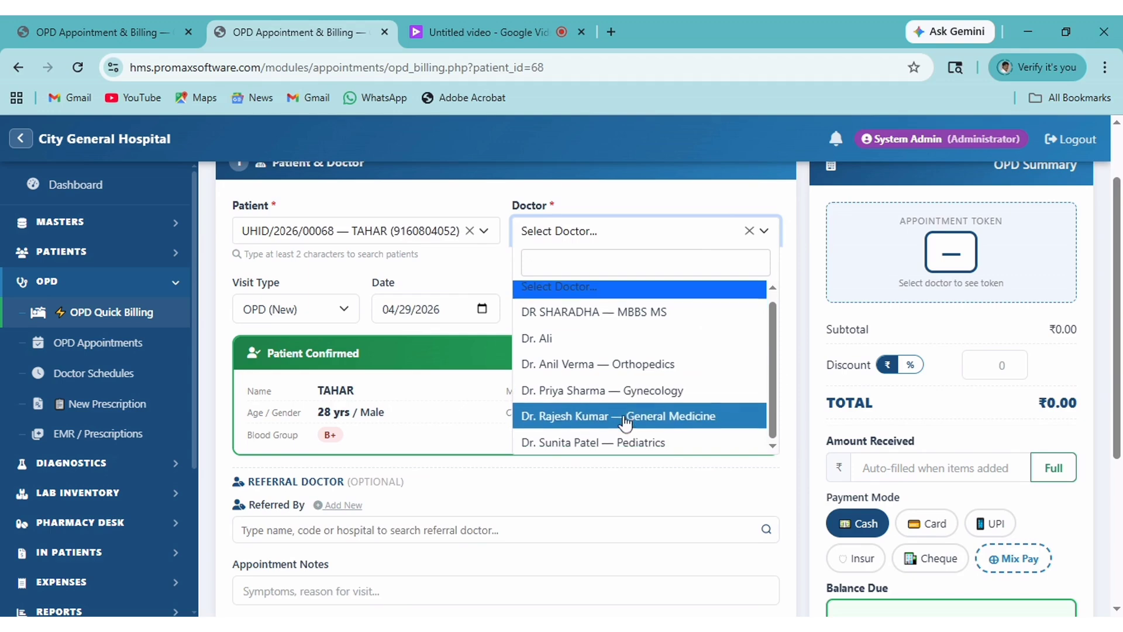
click(590, 452)
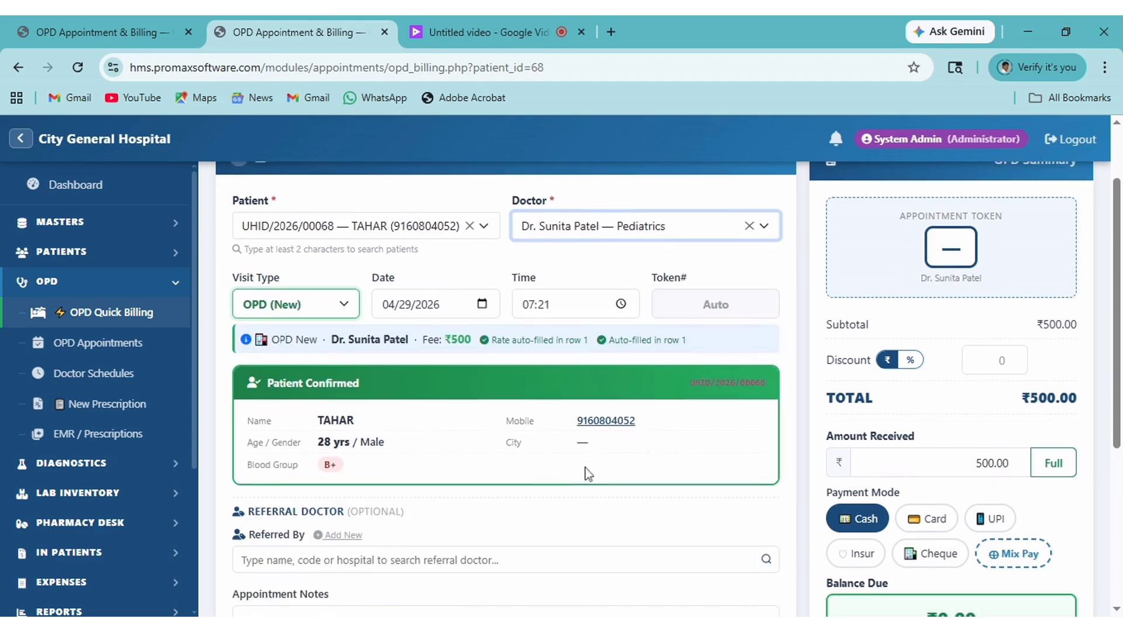
scroll(585, 468, down, 3)
scroll(1003, 380, up, 3)
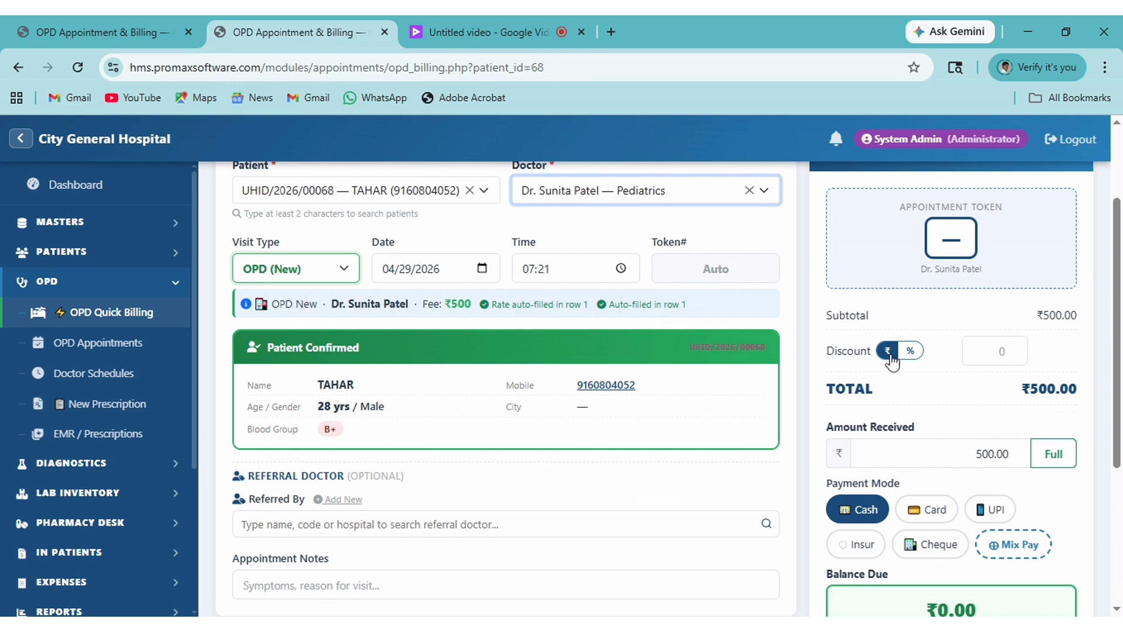
Apply a 19.8% discount and book the appointment, saving the ₹401.00 bill.
click(1002, 351)
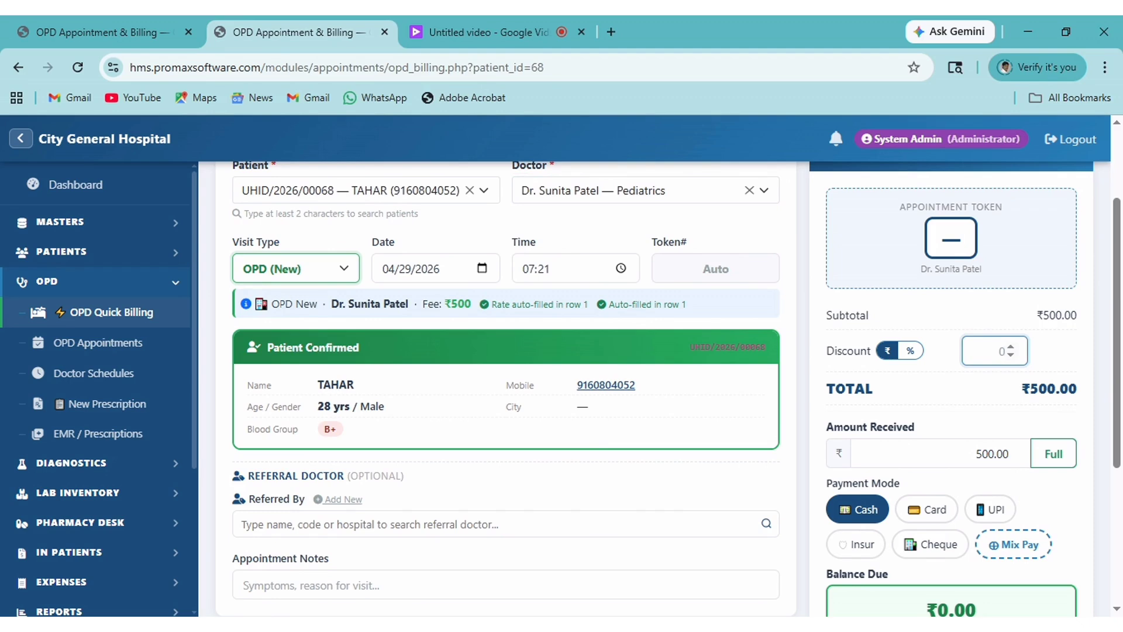
text(20)
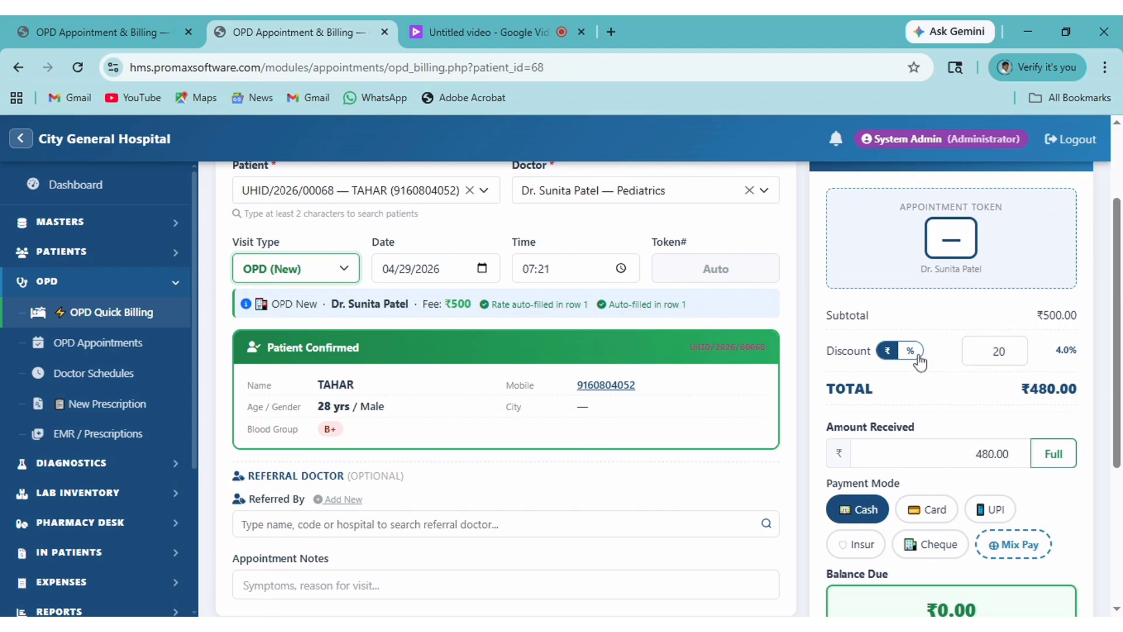
click(914, 353)
text(20)
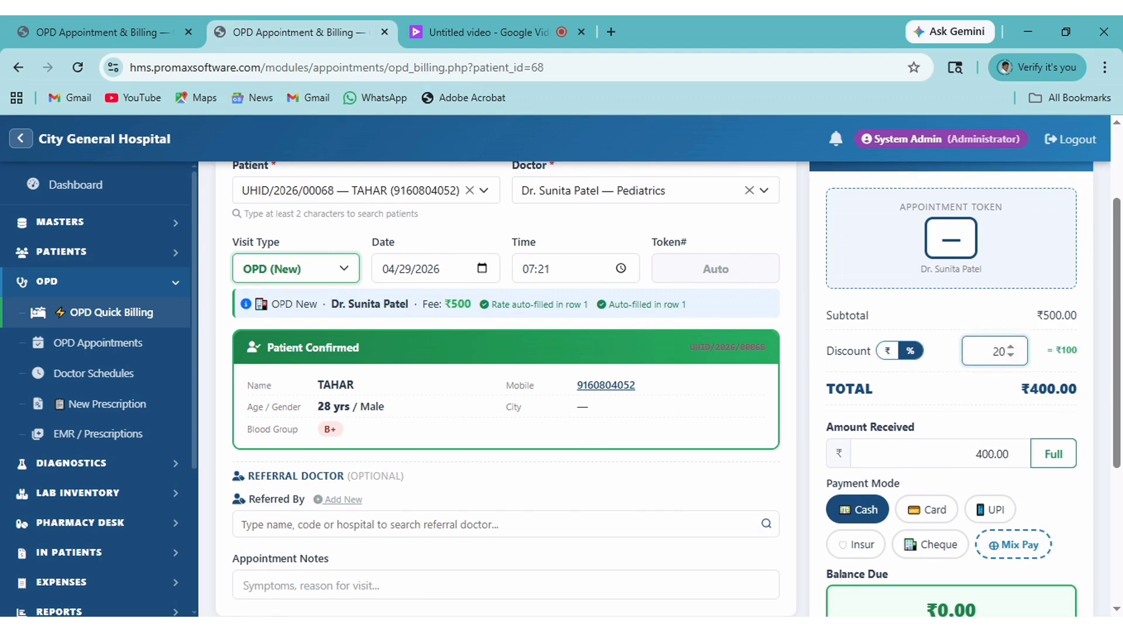
scroll(1003, 364, down, 5)
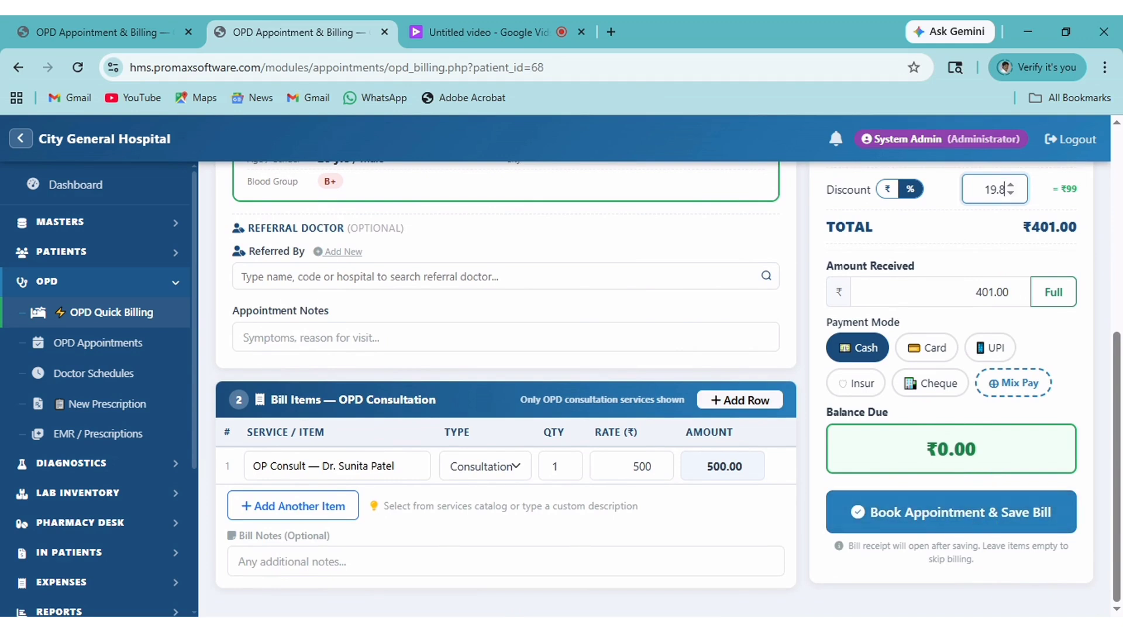
click(987, 511)
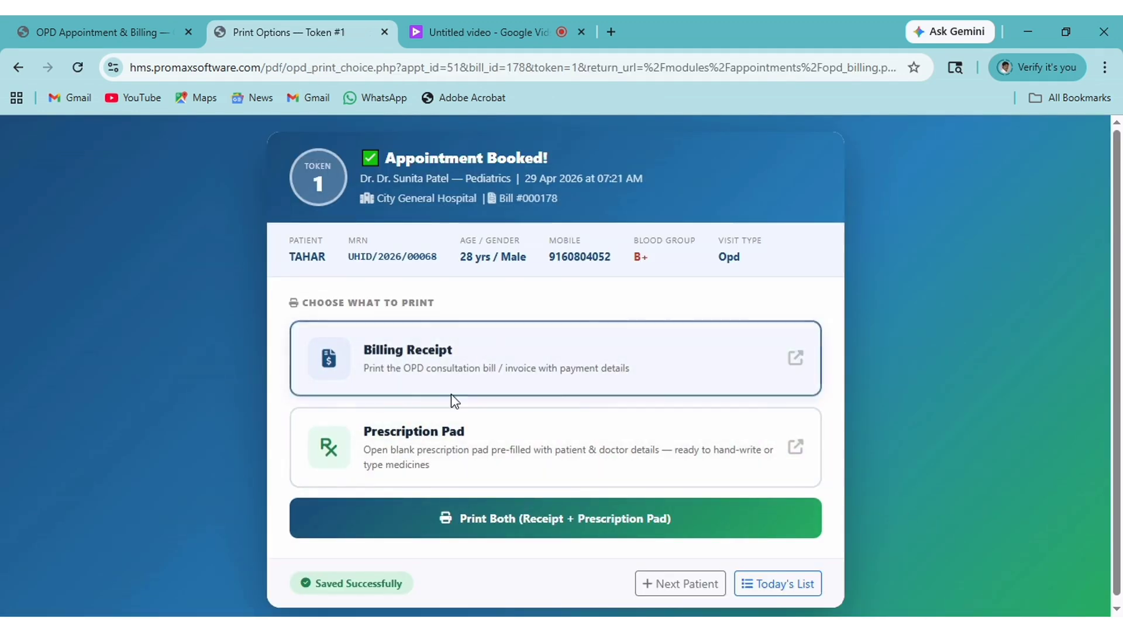
Open the prefilled Prescription Pad, then go back to the blank OPD billing page and collapse OPD.
click(497, 454)
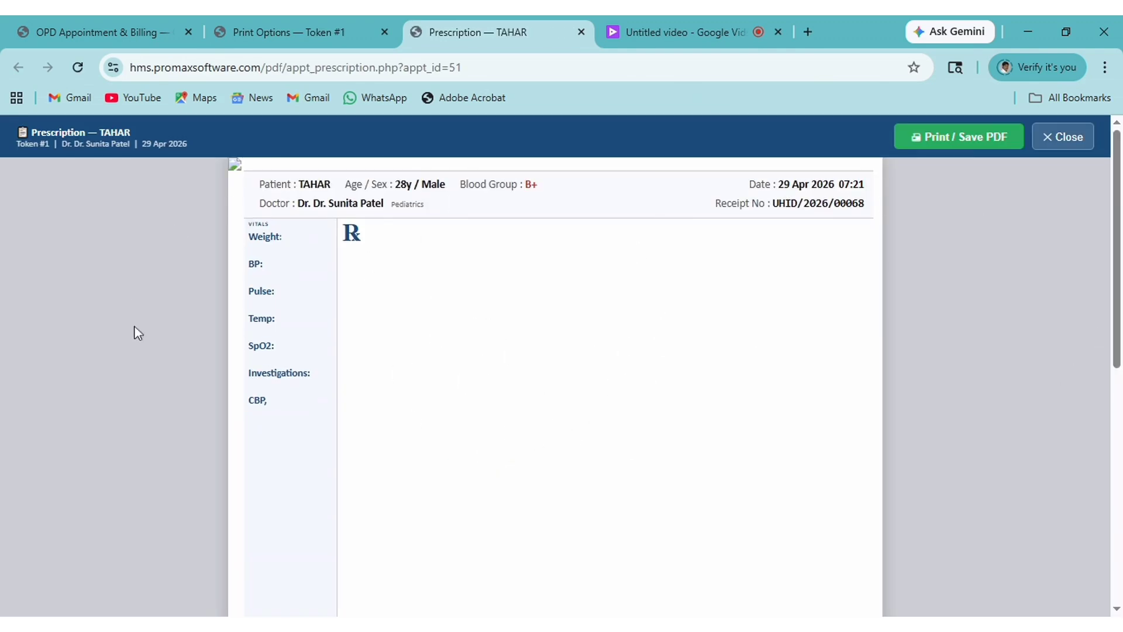
click(120, 31)
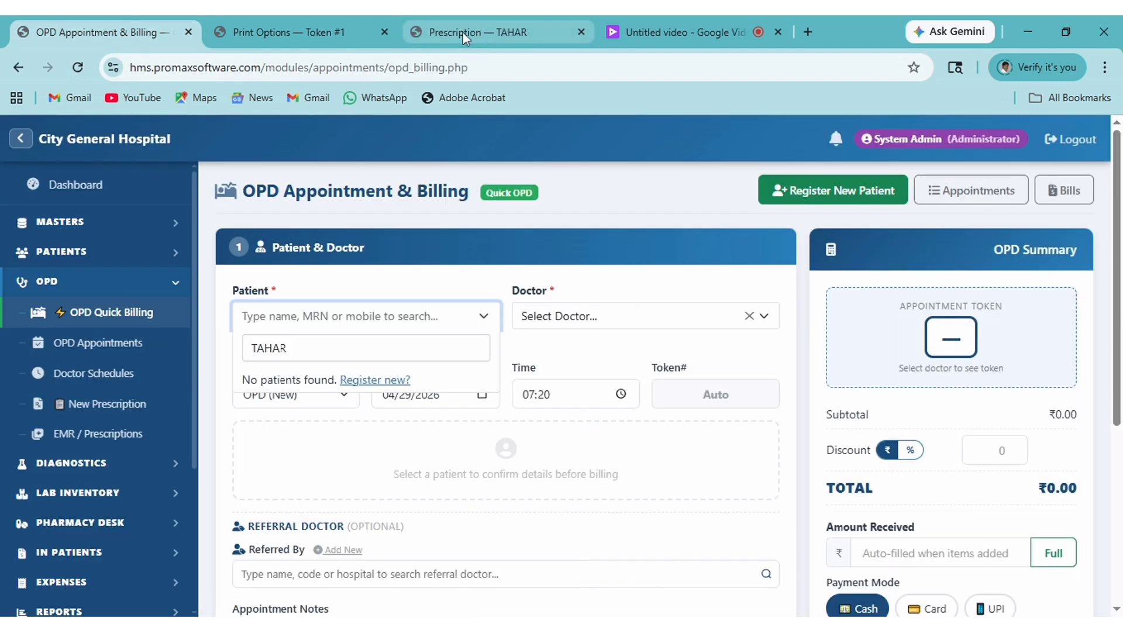
click(172, 288)
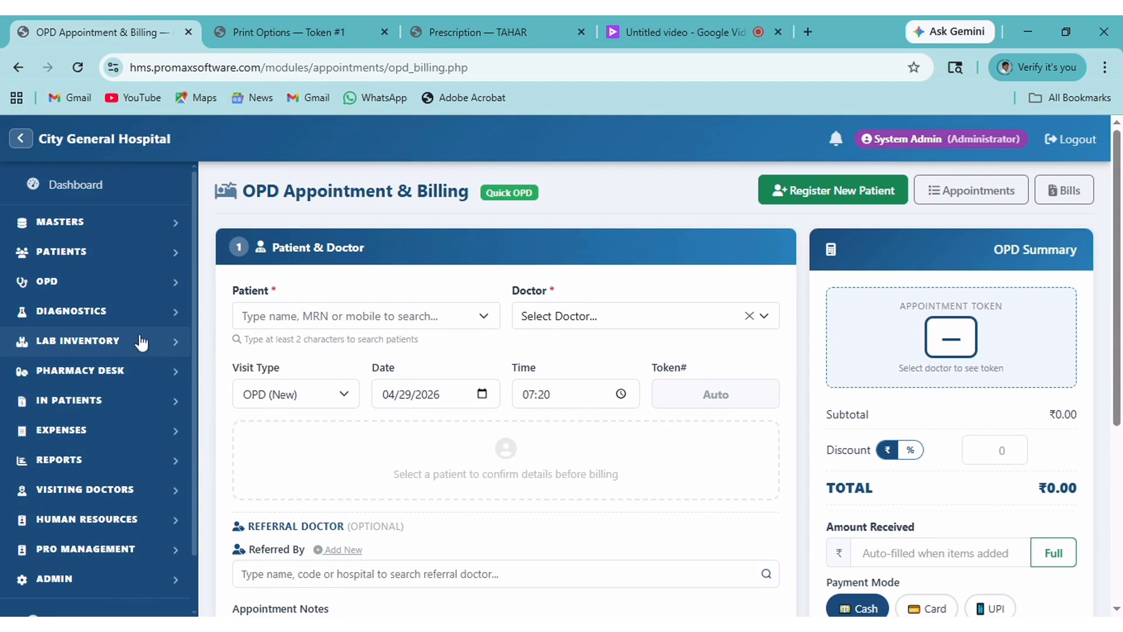
Open Diagnostics > Quick Lab Billing and select the patient from Today's OPD list.
click(173, 321)
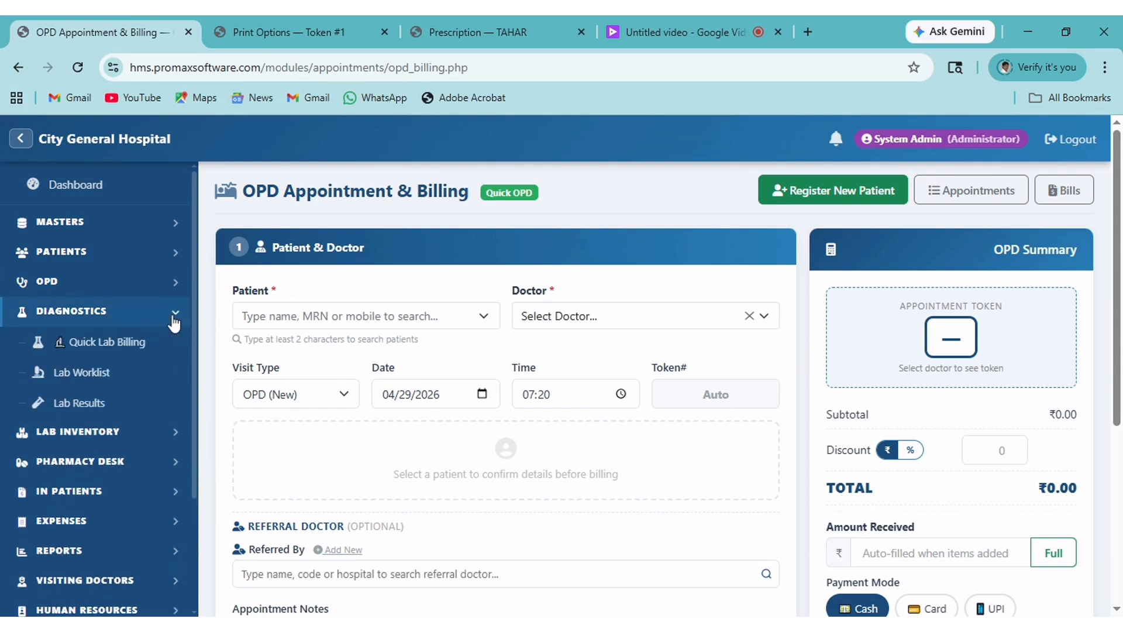
click(113, 346)
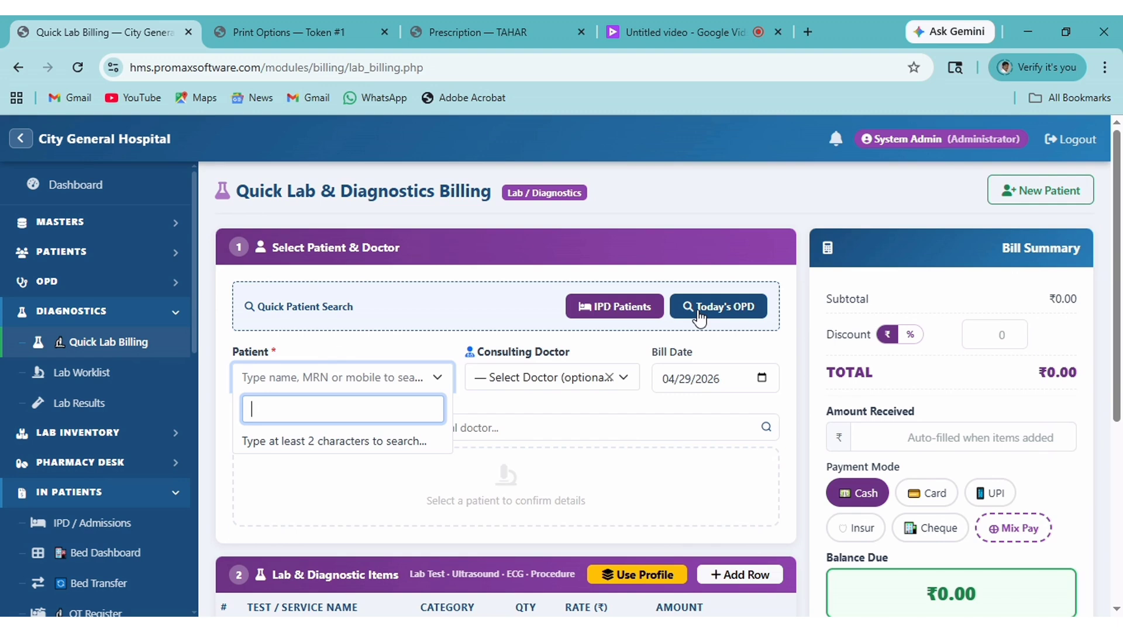
click(725, 316)
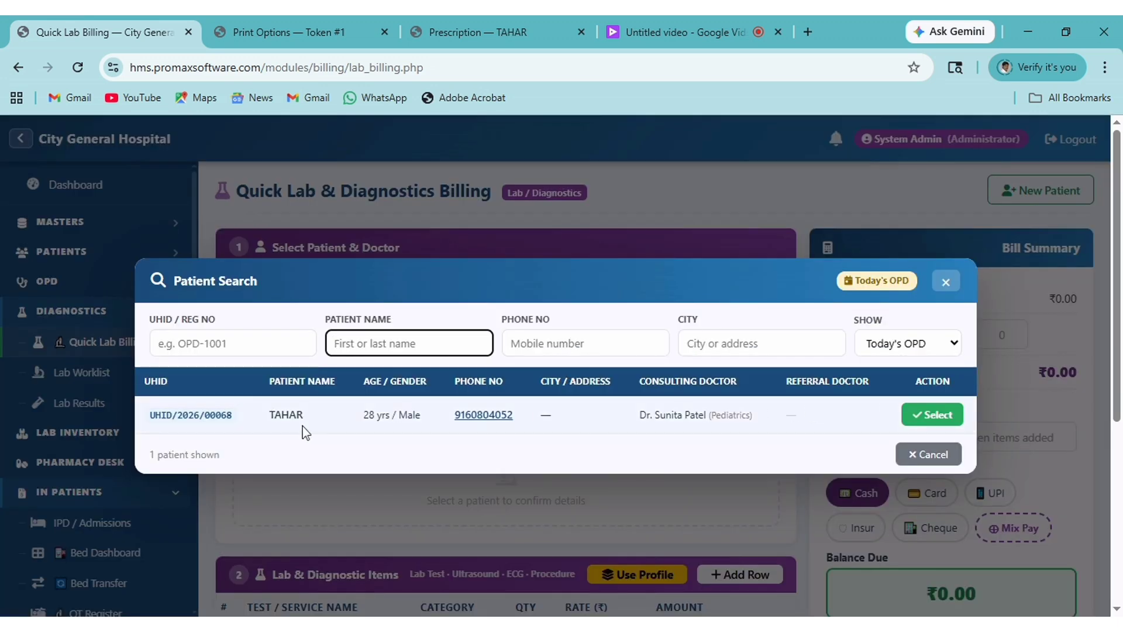
click(930, 419)
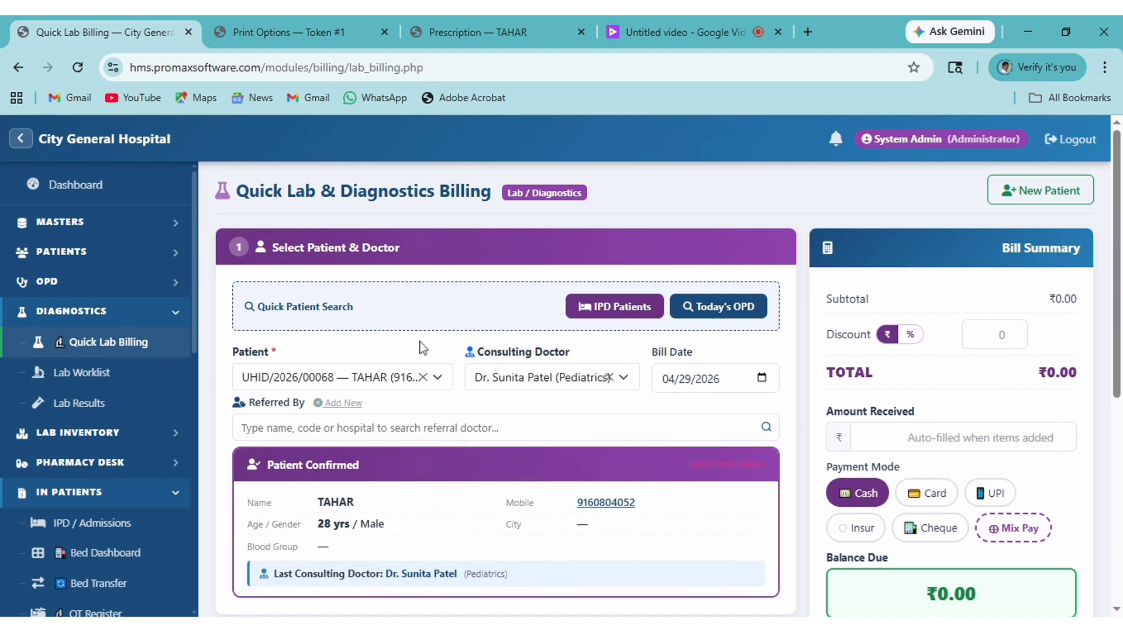
scroll(594, 421, down, 4)
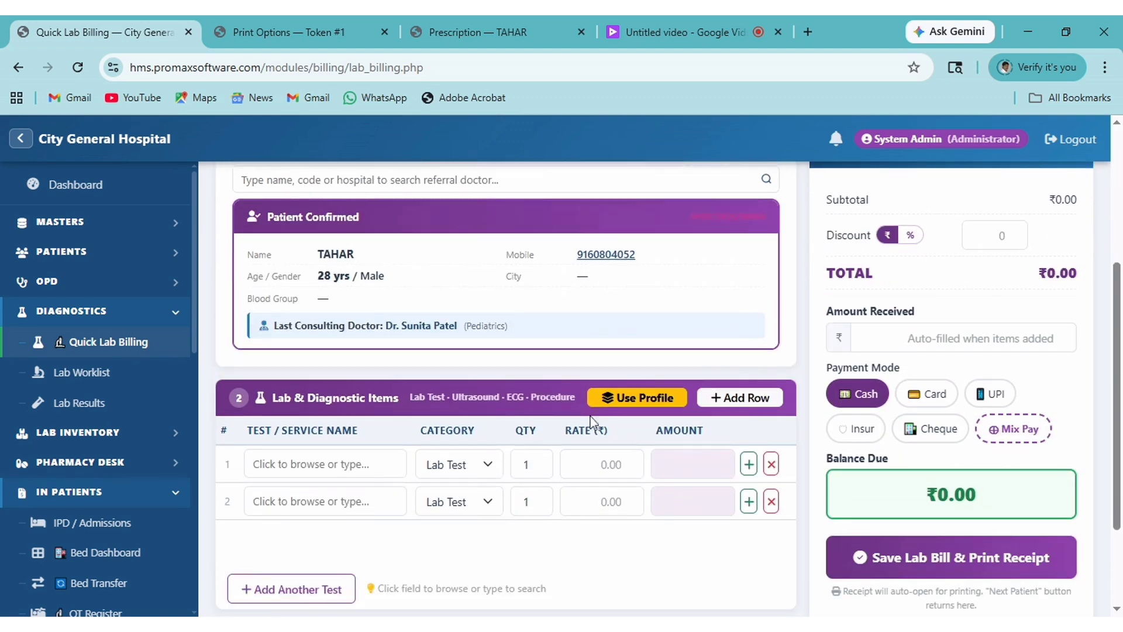
Add the Liver Function Test and Lipid Profile panels, then save the ₹1,000 bill and print its receipt.
click(318, 463)
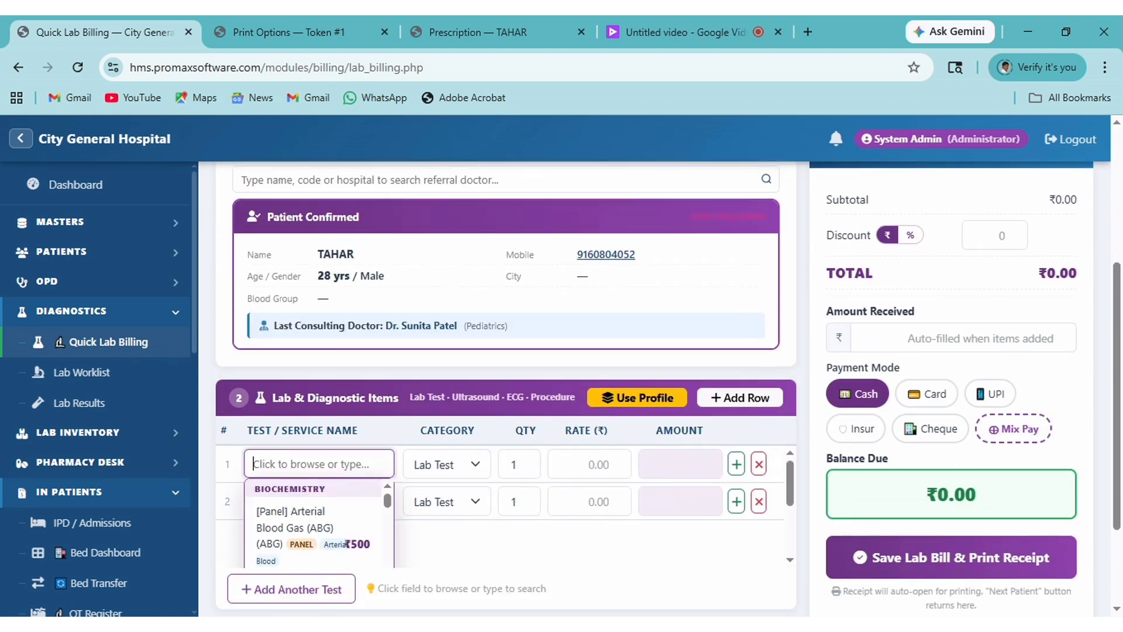
text(LIVER)
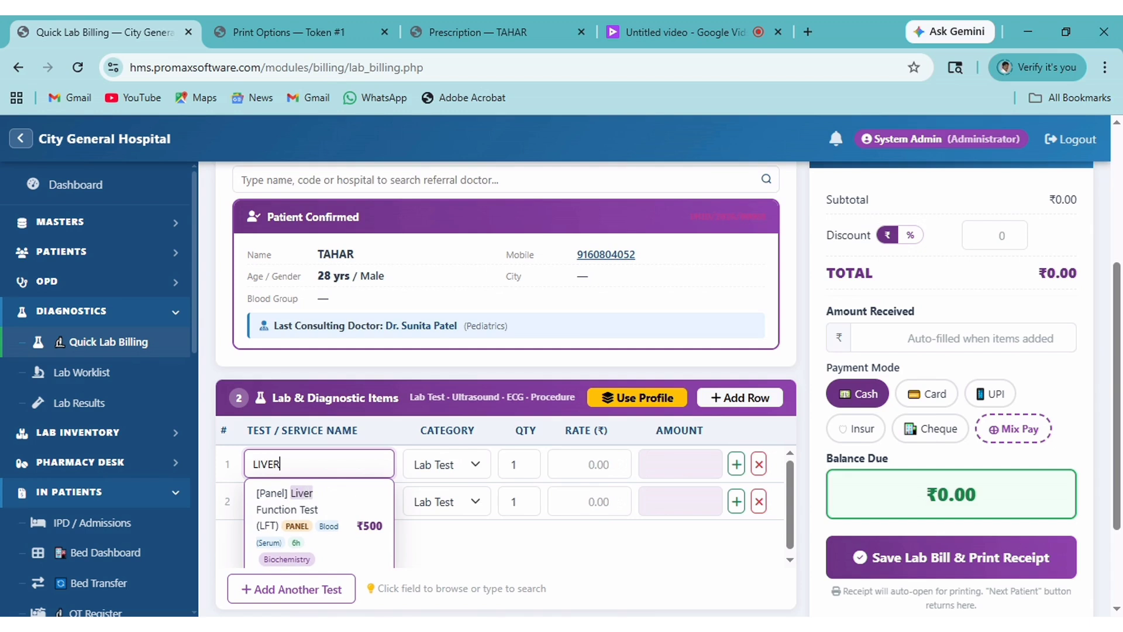
click(325, 509)
click(319, 501)
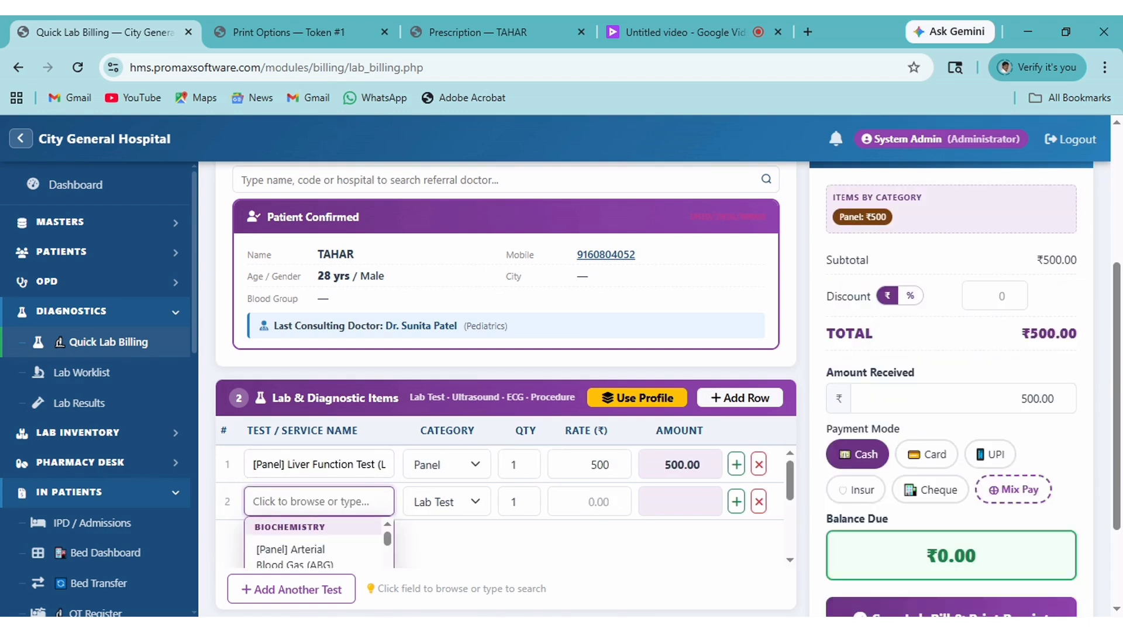
text(LIP)
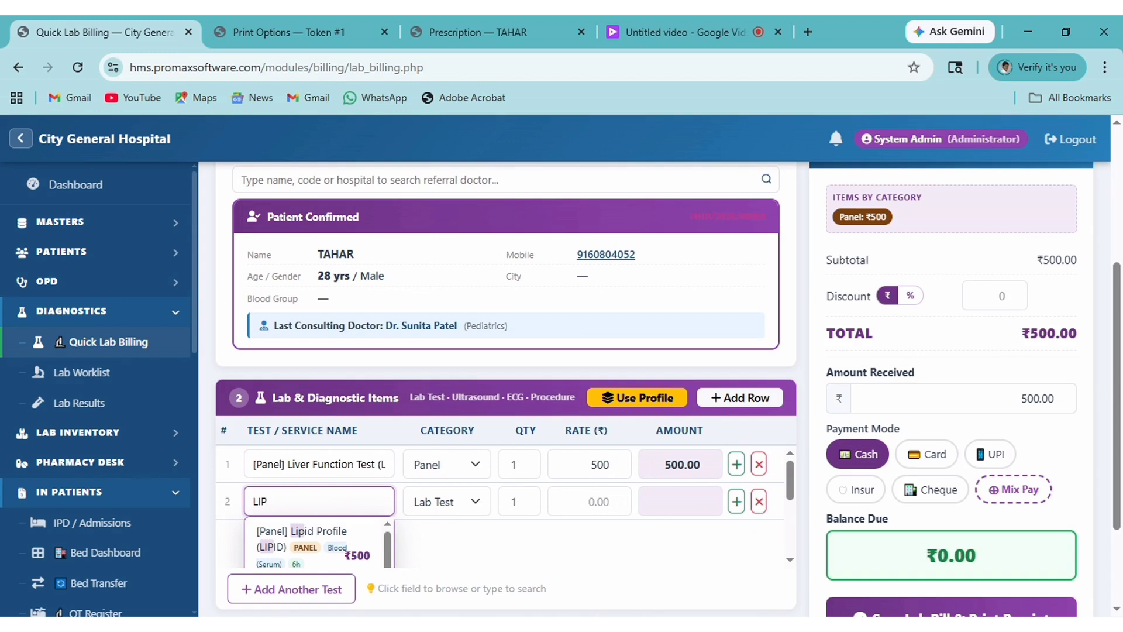
text(ID)
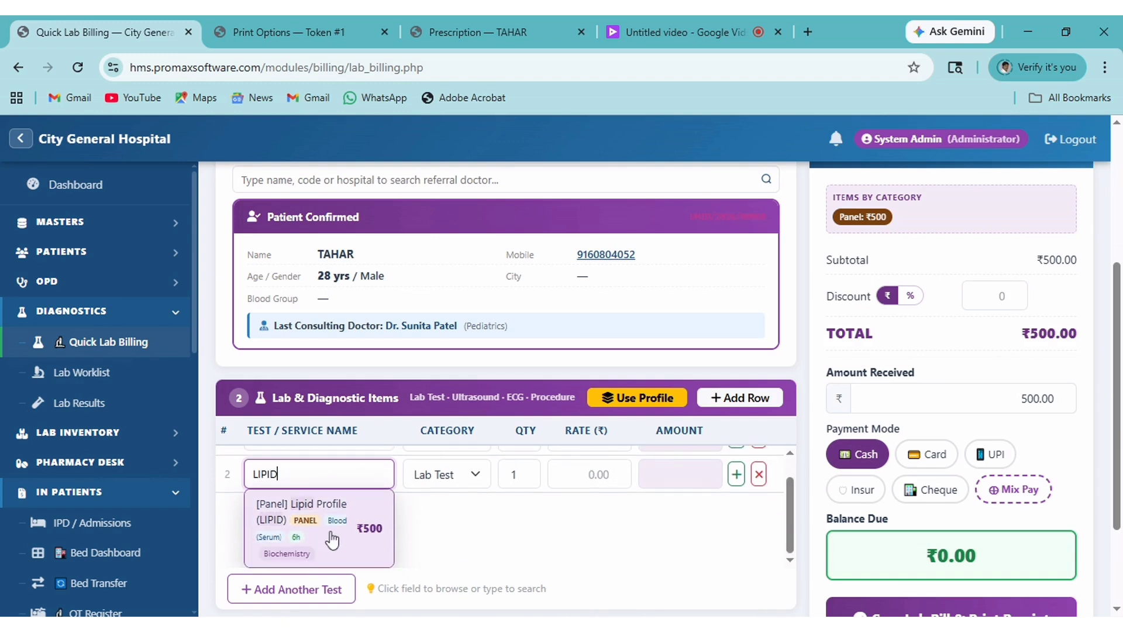
click(330, 532)
scroll(807, 563, down, 2)
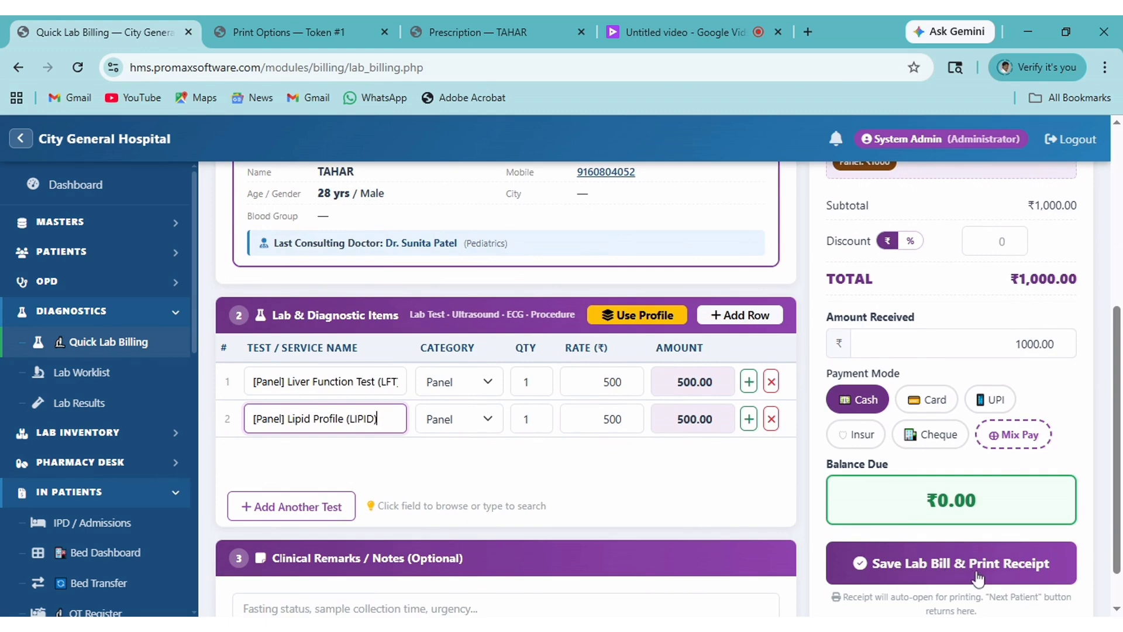
scroll(975, 576, up, 2)
scroll(971, 575, down, 2)
click(961, 574)
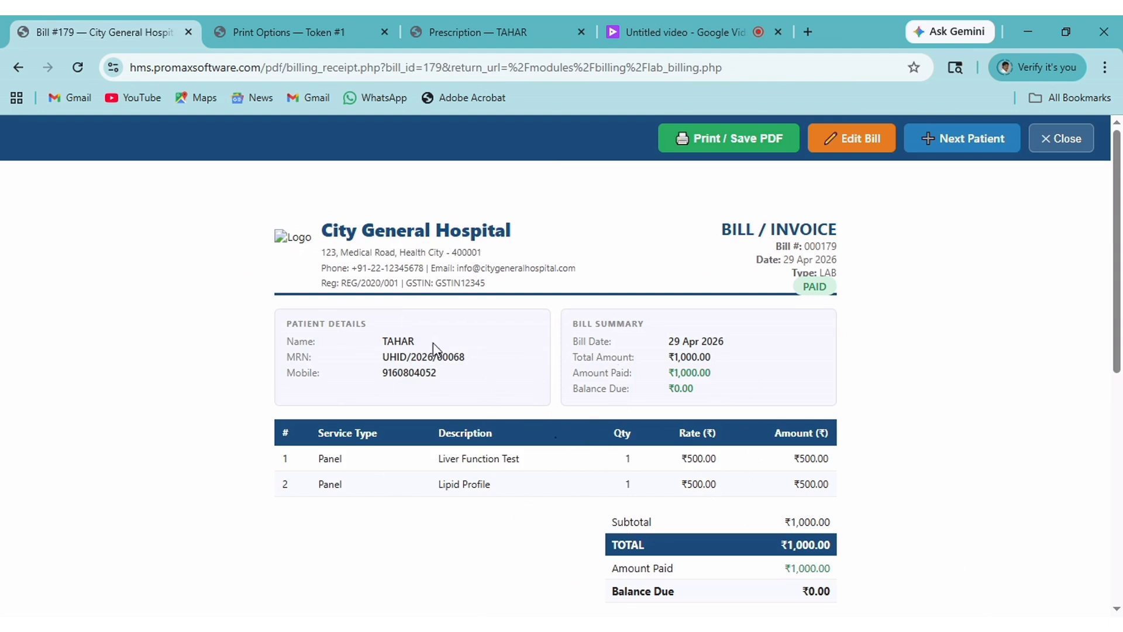
In the Lab Worklist, mark the patient's order's sample as collected and confirm with OK.
click(13, 69)
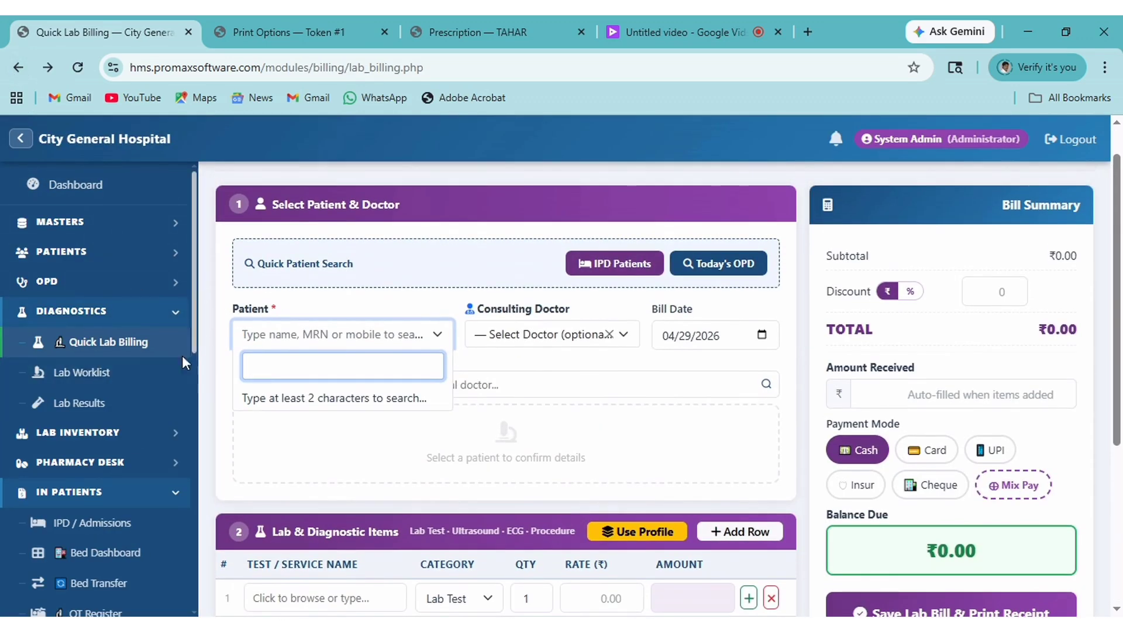
scroll(151, 421, down, 2)
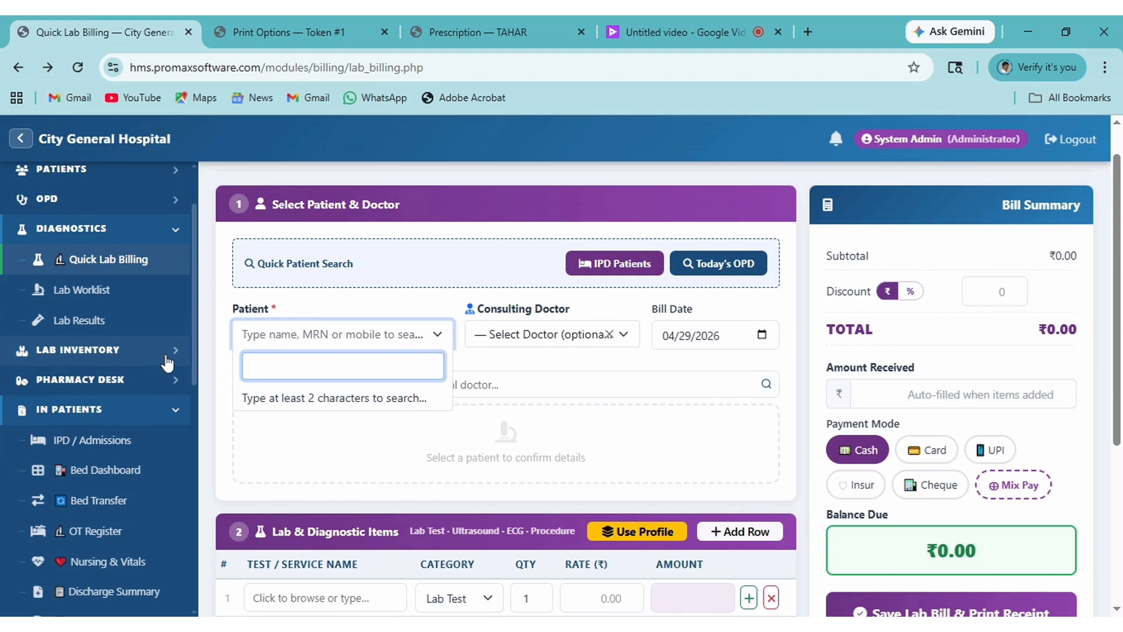
click(81, 292)
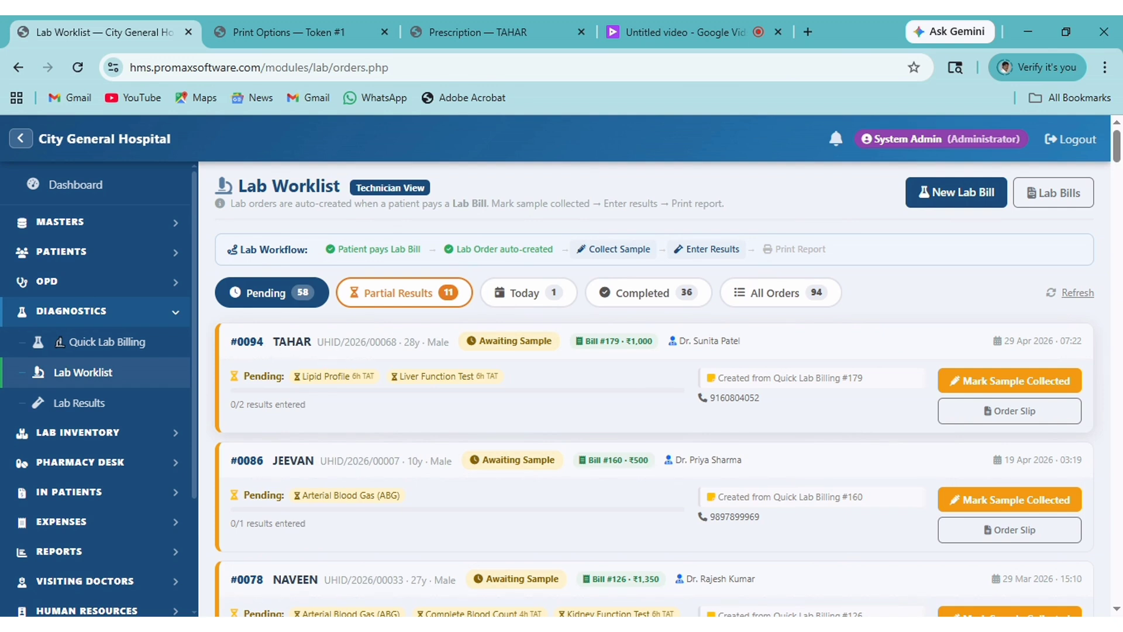
click(1009, 389)
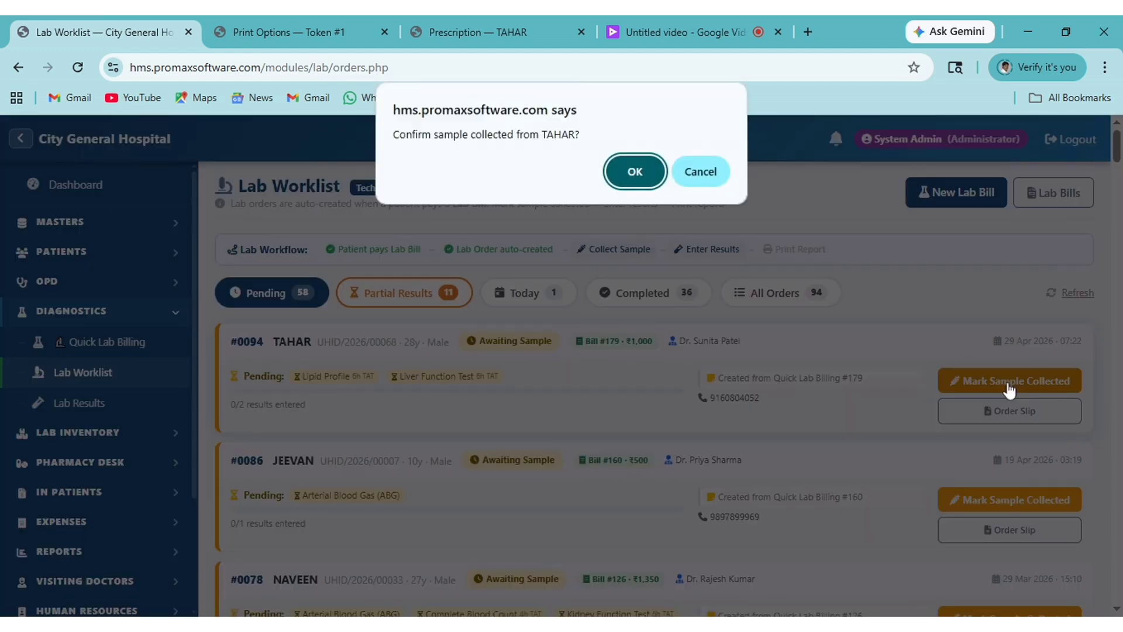
click(636, 173)
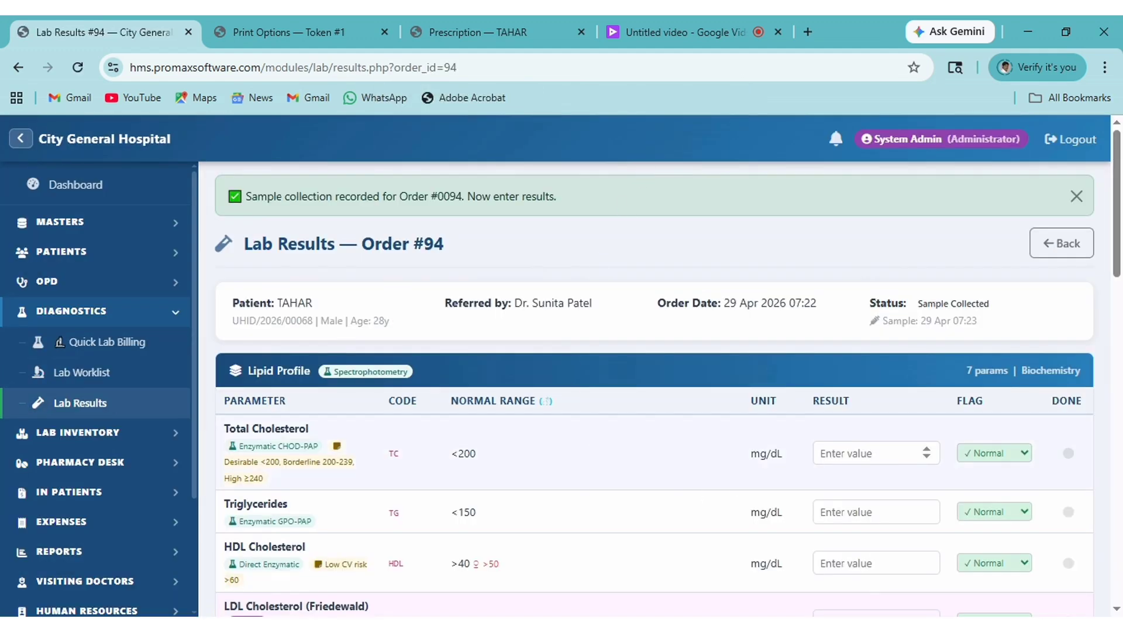
Enter the lipid results: Total Cholesterol 200, Triglycerides 15, HDL 40, LDL 100.
click(866, 453)
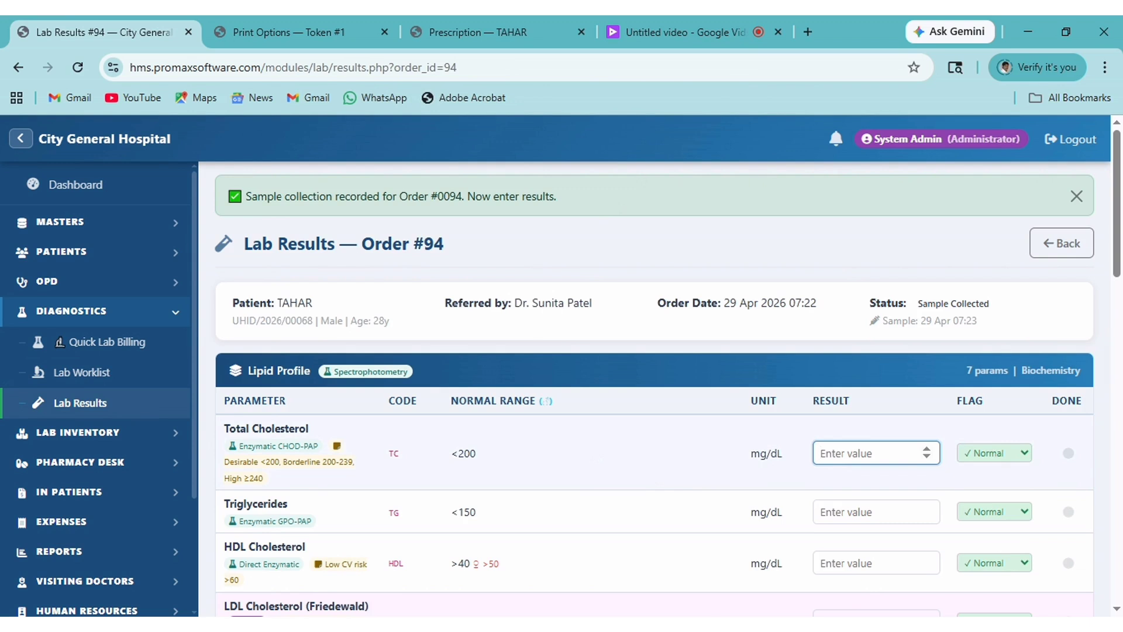
text(200)
click(865, 511)
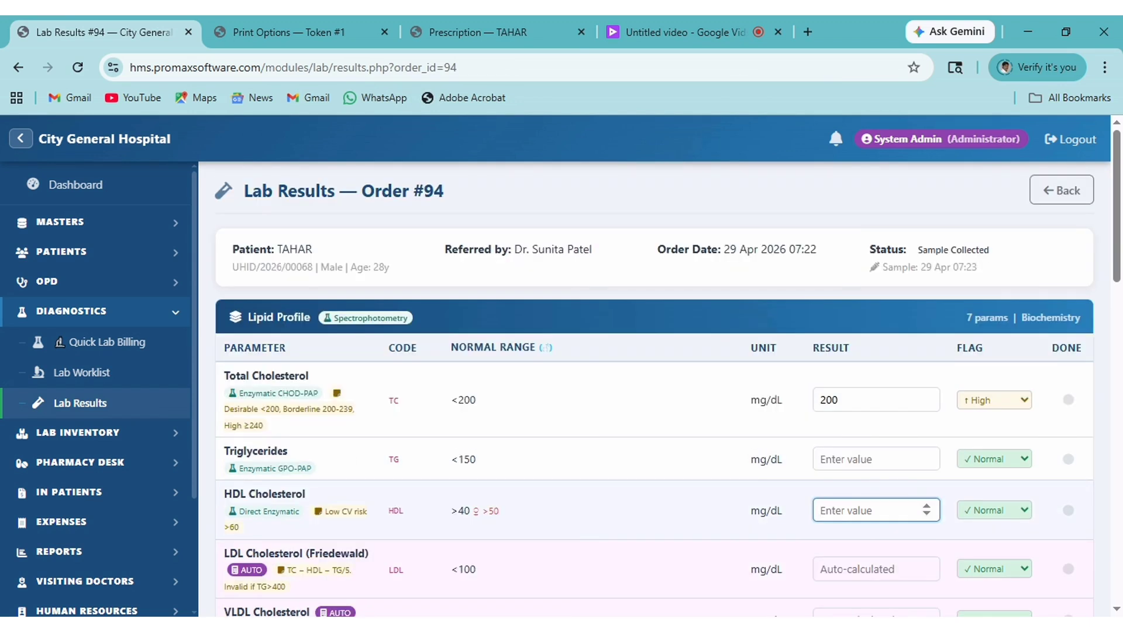
click(866, 459)
text(15)
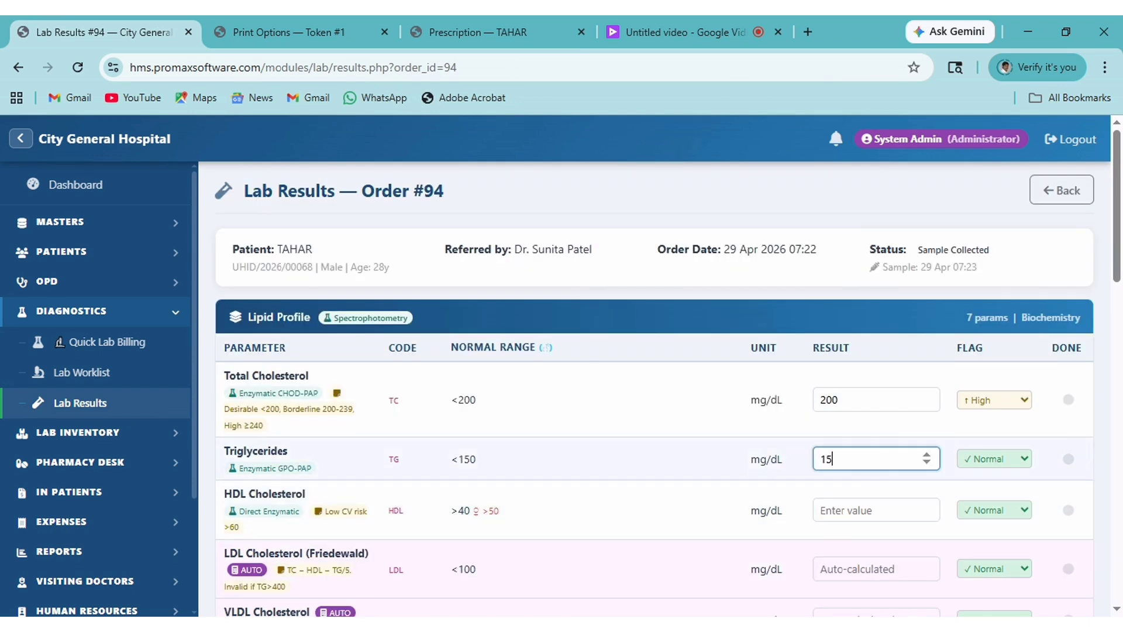
key(Tab)
key(Tab)
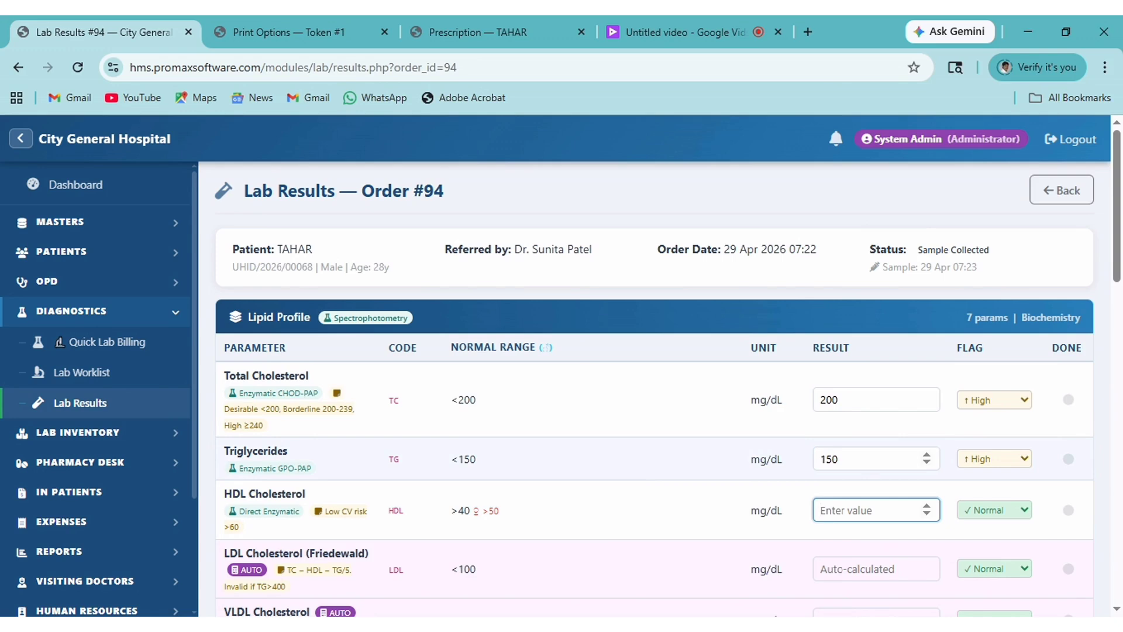
text(40)
key(Tab)
key(Tab)
text(100)
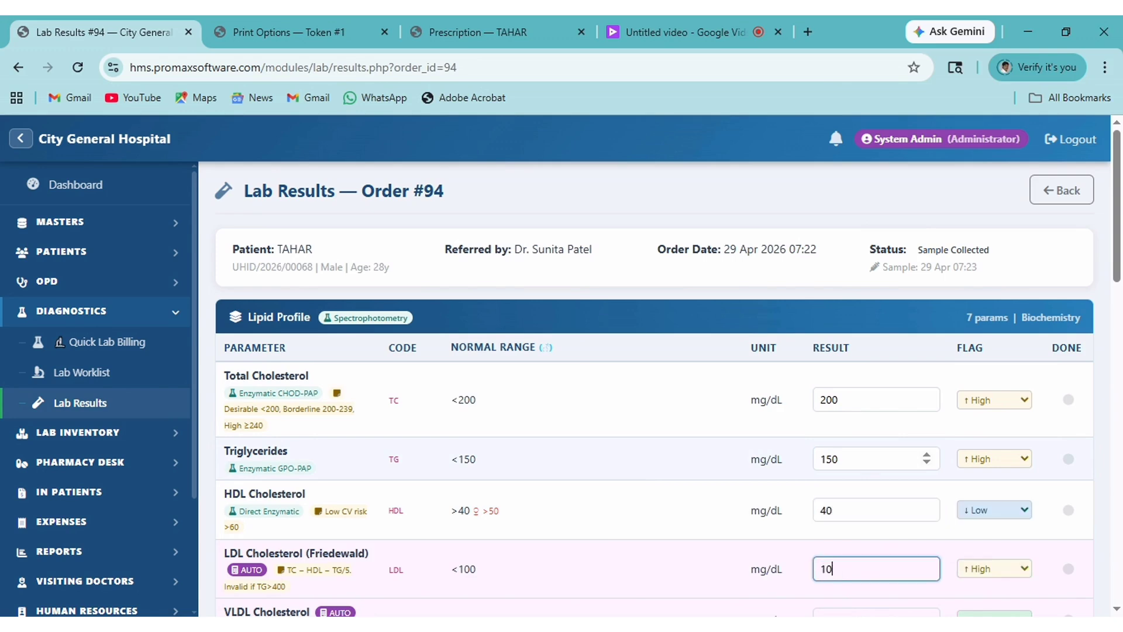
key(Tab)
key(Tab)
key(Tab)
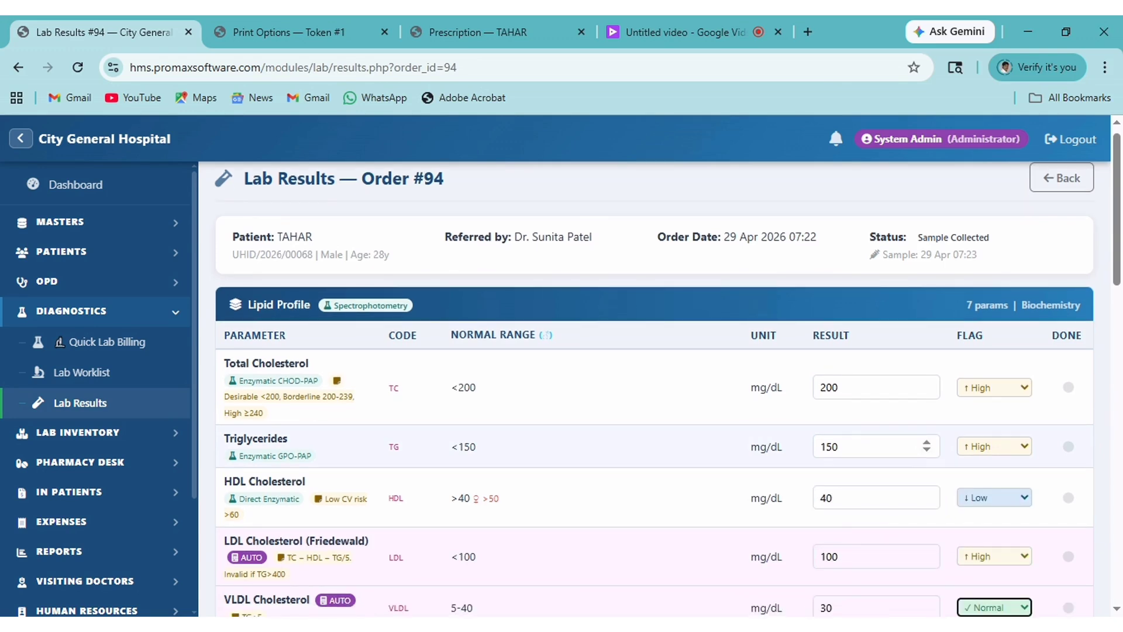
Enter the bilirubin results (0.3, 0.3, 0.1), leaving the other liver rows and comment blank.
key(Tab)
key(Tab)
key(Tab)
key(Tab)
key(Tab)
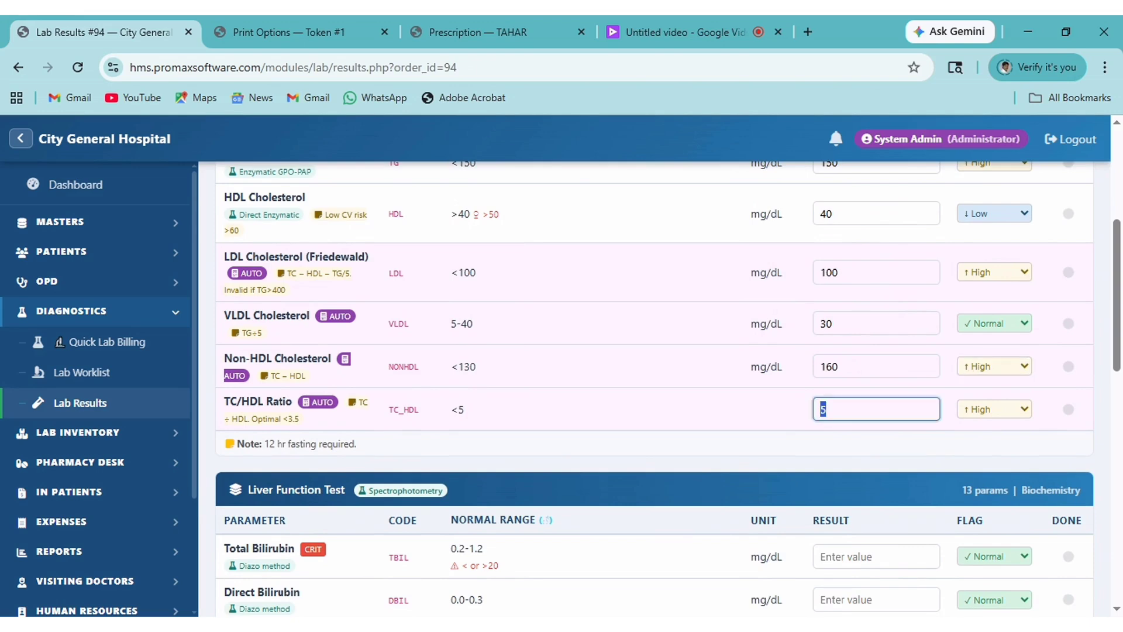
text(0)
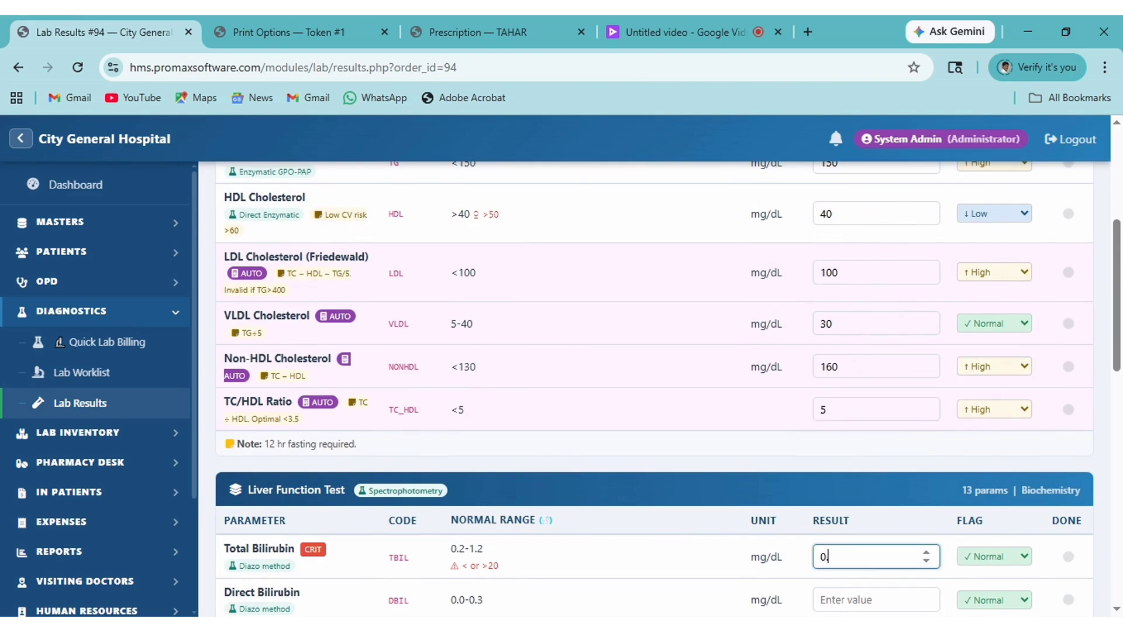
text(.3)
key(Tab)
key(Tab)
text(0.3)
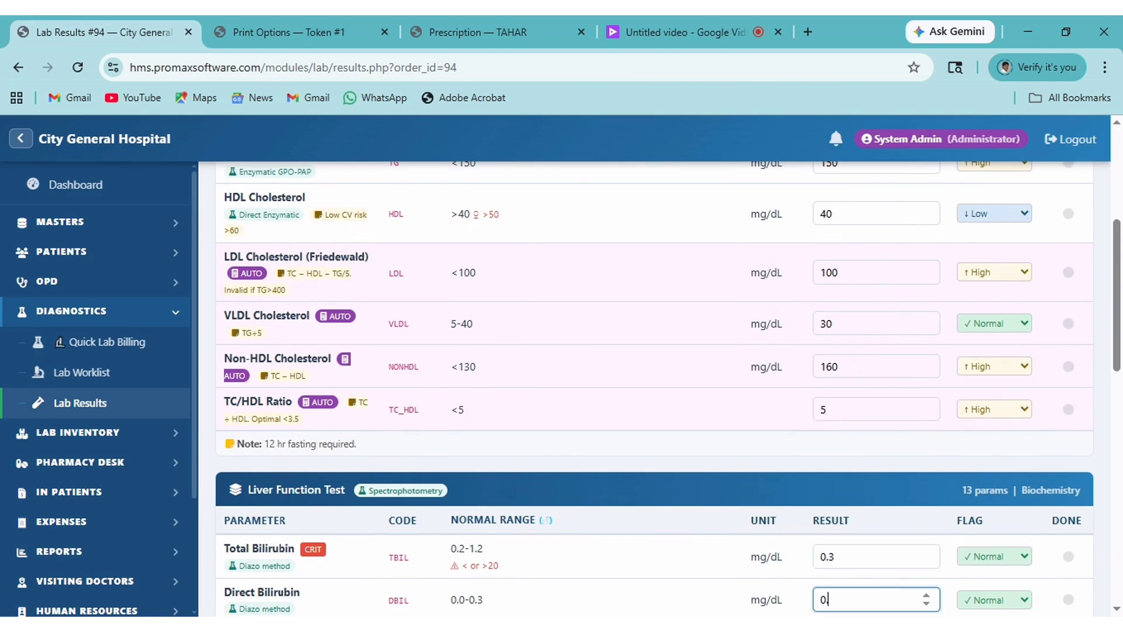
key(Tab)
key(Tab)
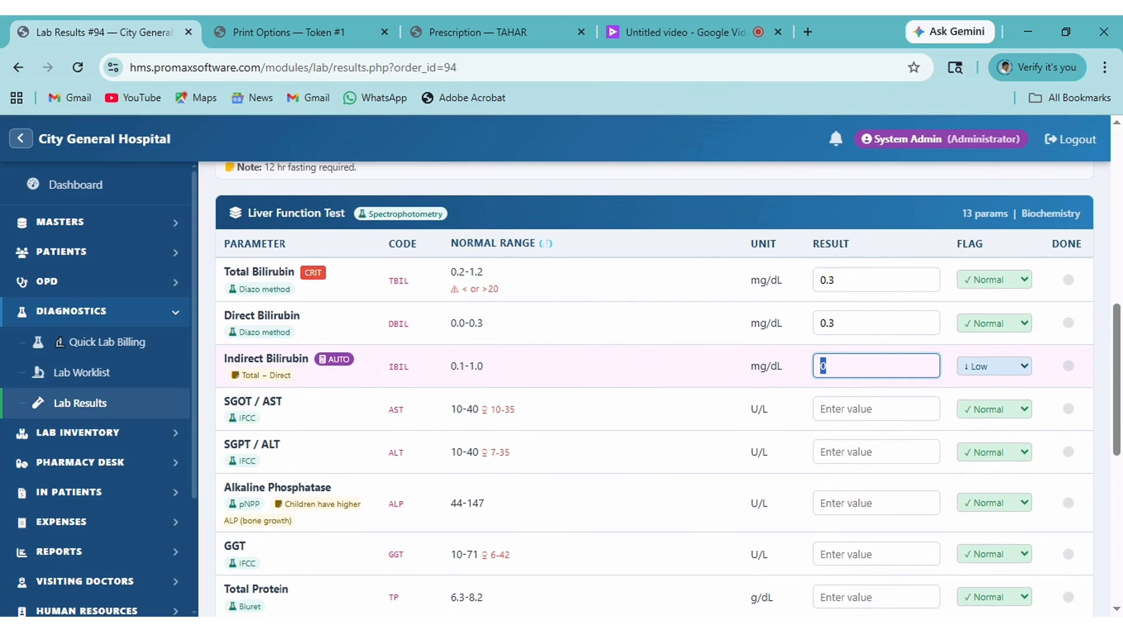
text(0)
key(Tab)
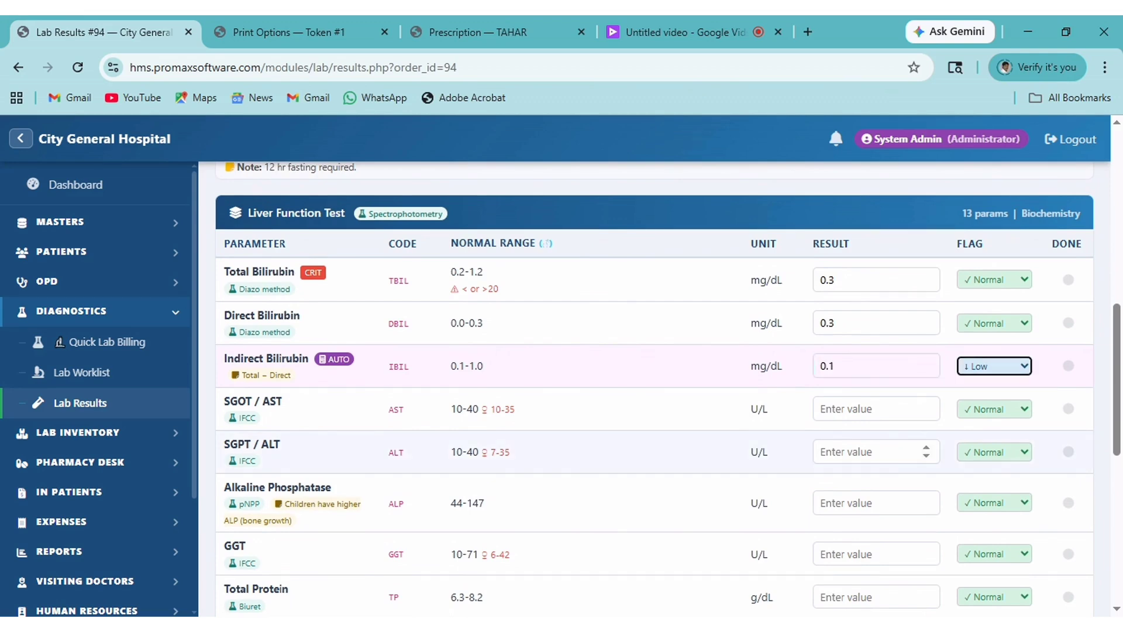
scroll(873, 466, down, 8)
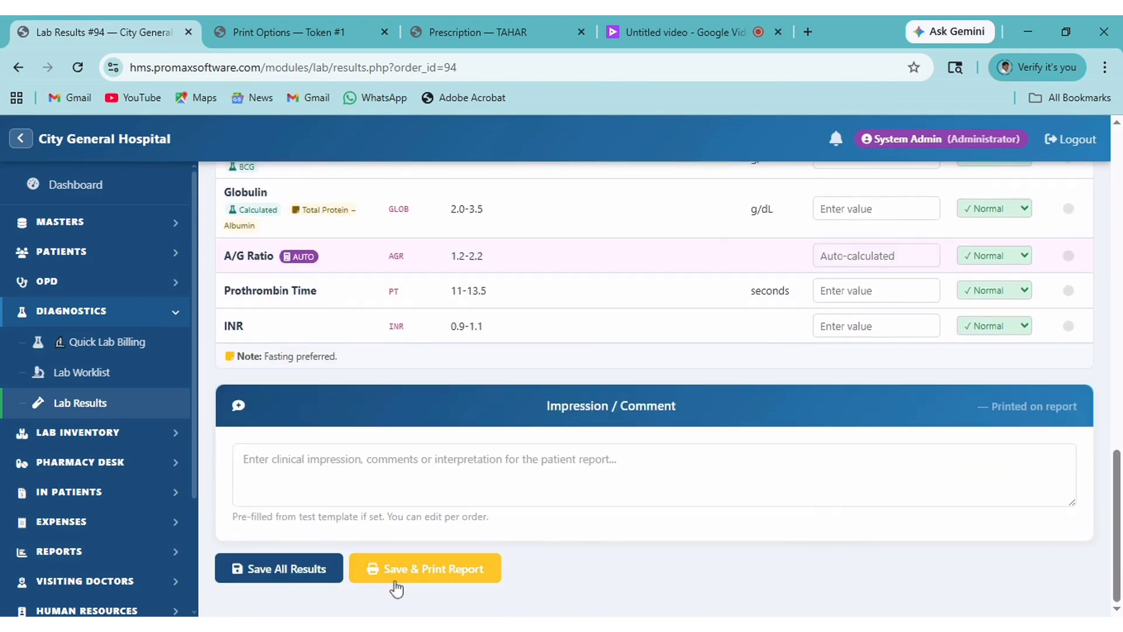
Save the results, print the two-page report with both tests selected, then close it.
click(427, 581)
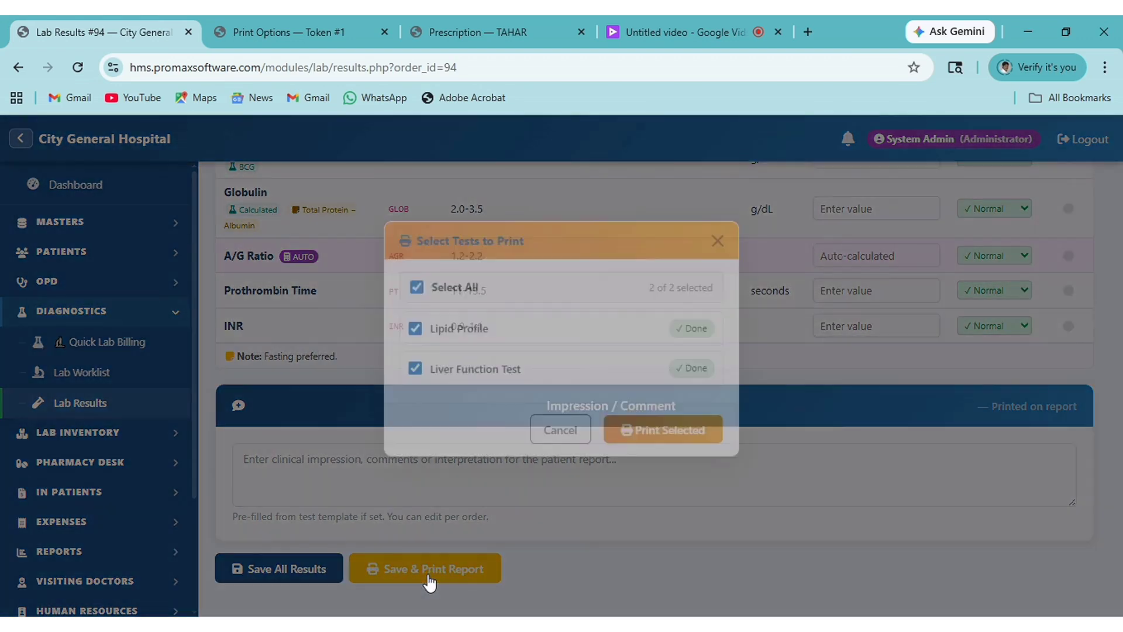
click(653, 473)
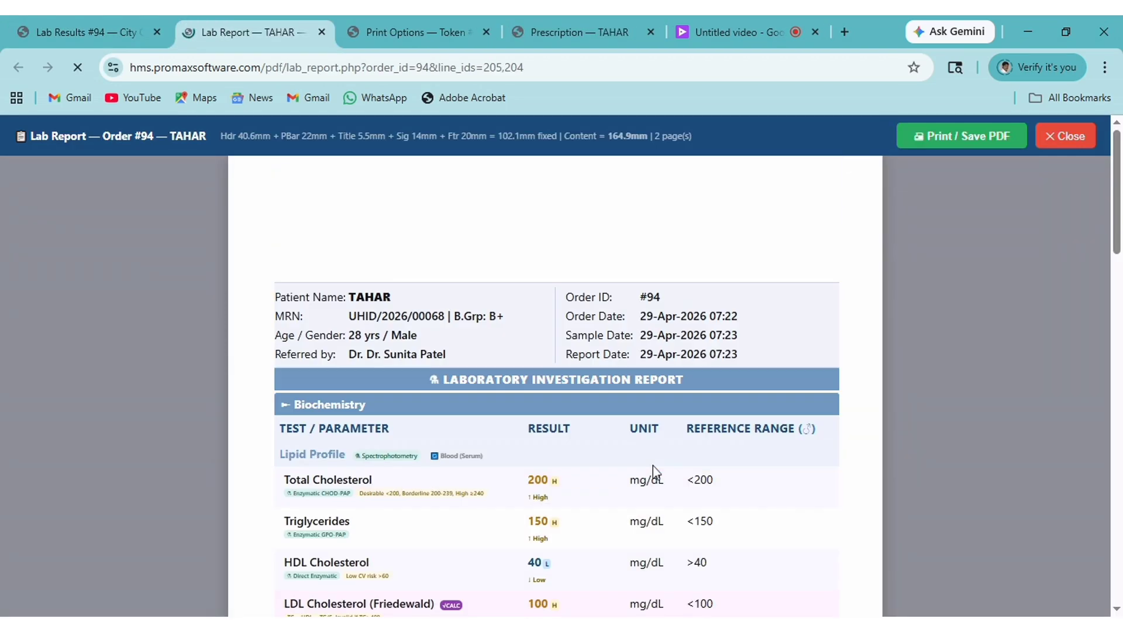
scroll(531, 305, down, 1)
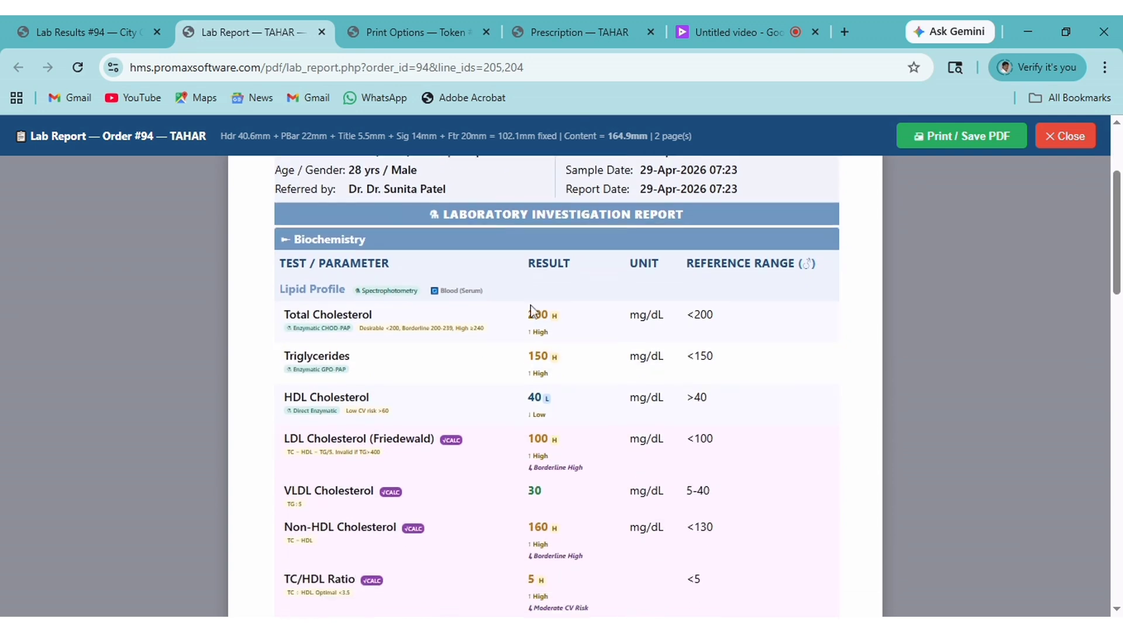
scroll(533, 519, down, 10)
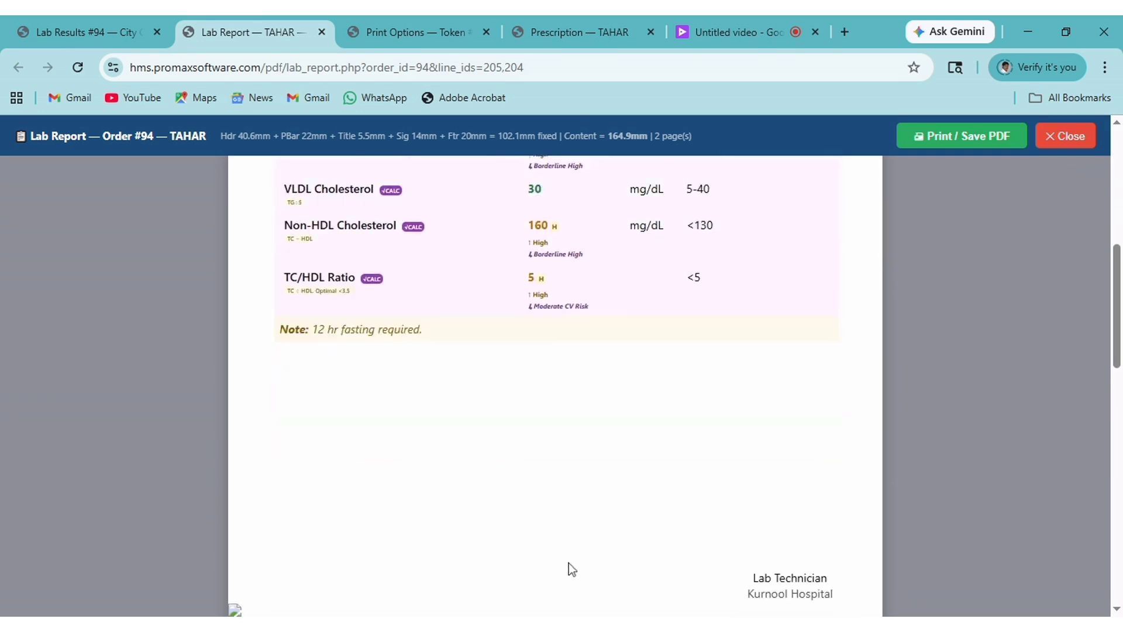
scroll(584, 549, down, 10)
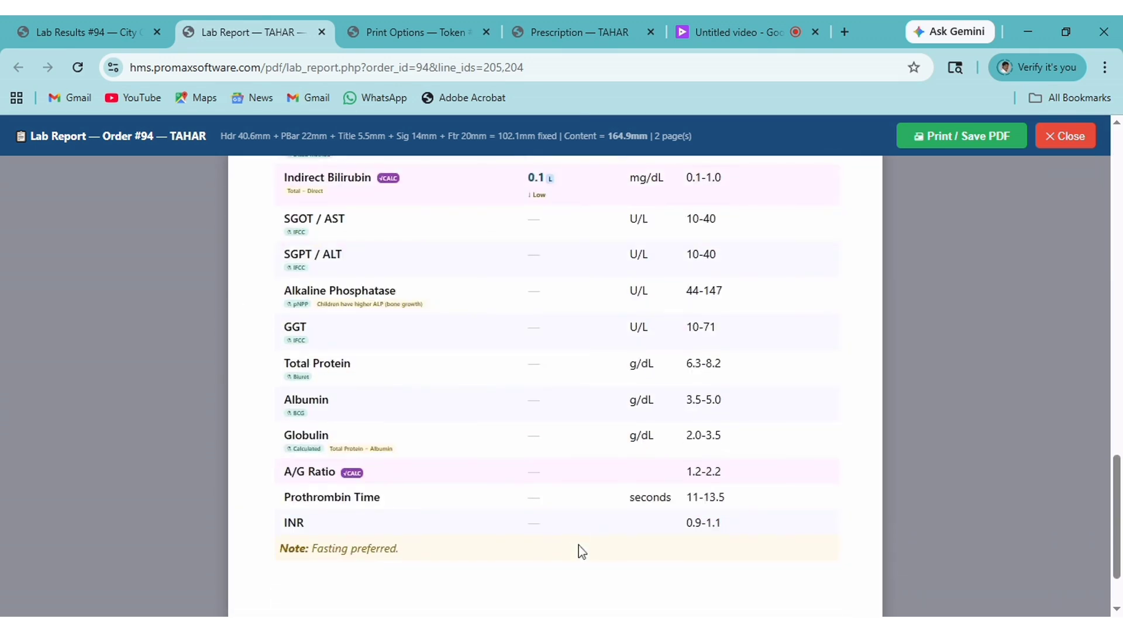
scroll(582, 543, up, 15)
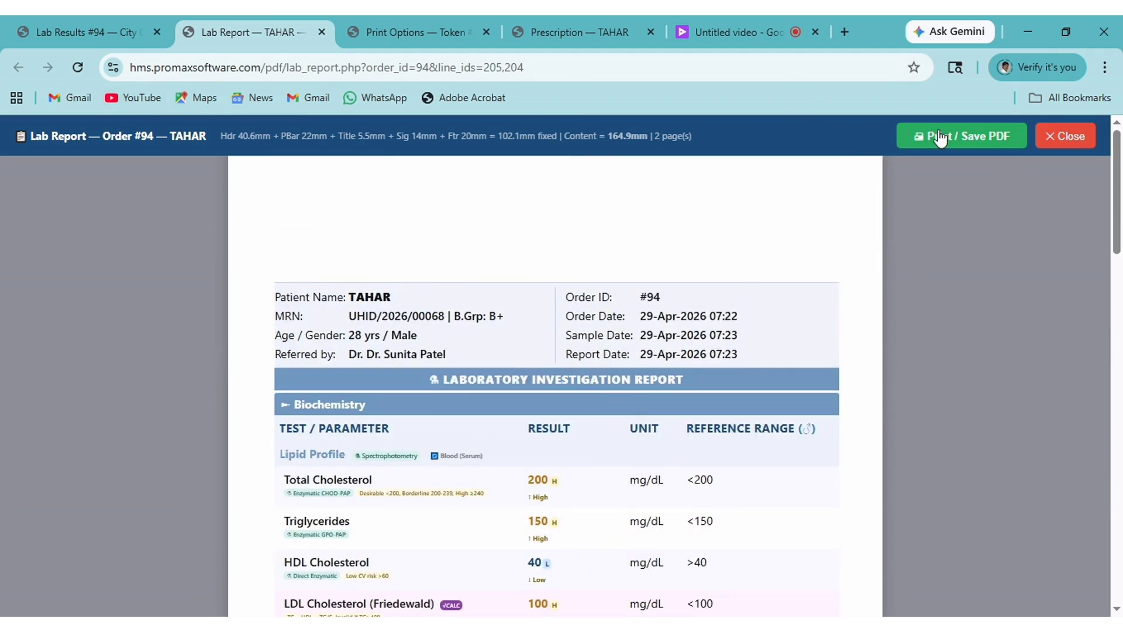
click(1047, 148)
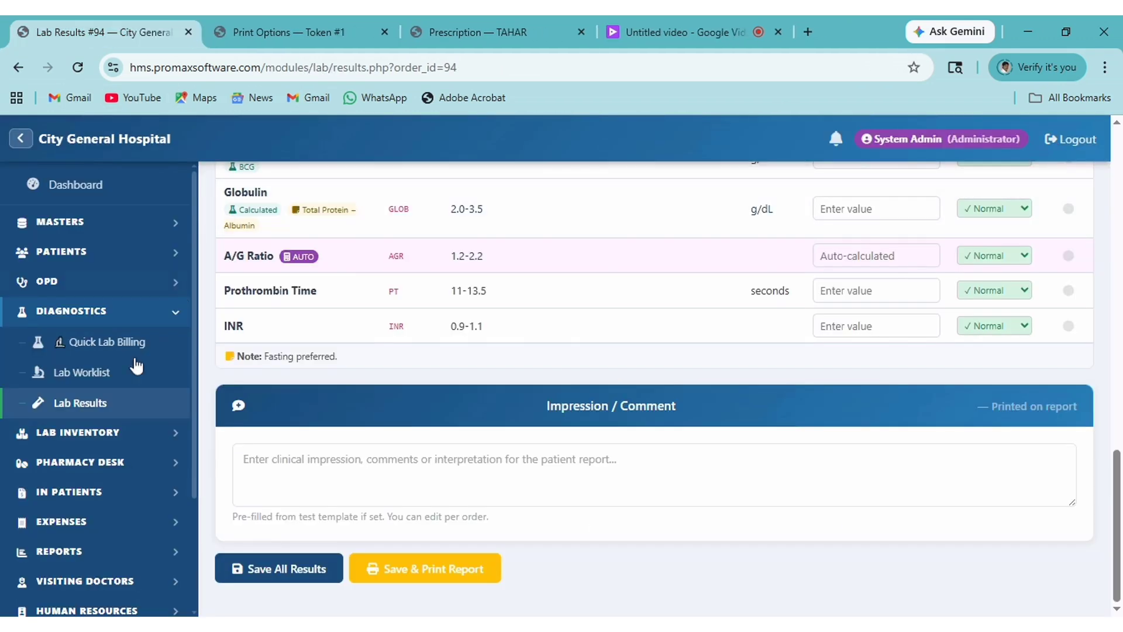
Expand IN PATIENTS in the sidebar and go to IPD / Admissions.
scroll(174, 444, down, 3)
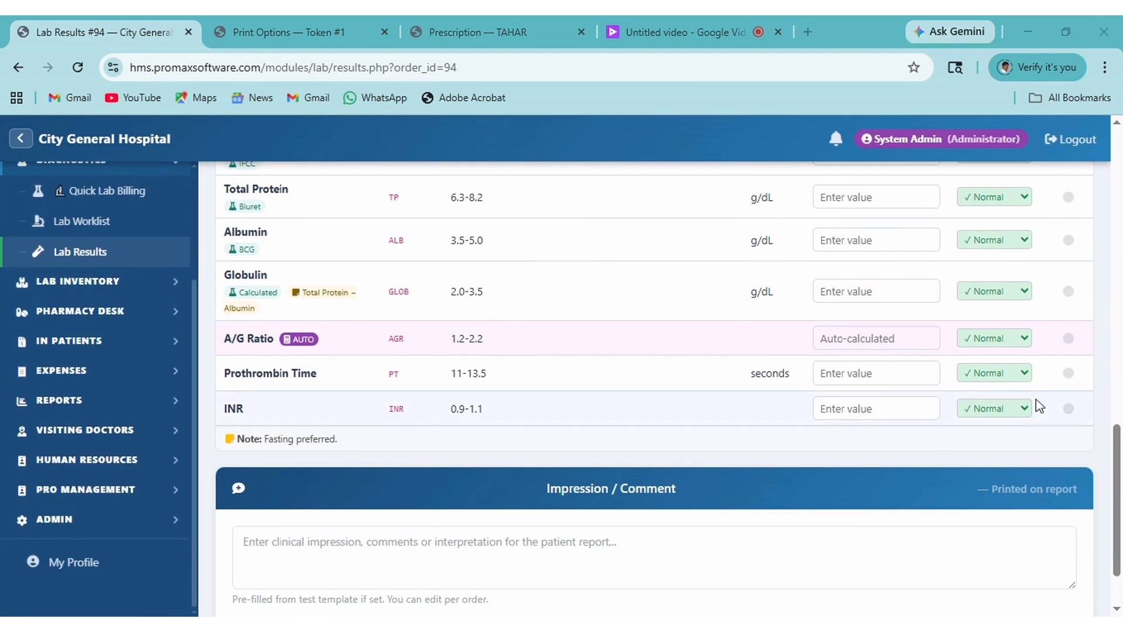
click(155, 354)
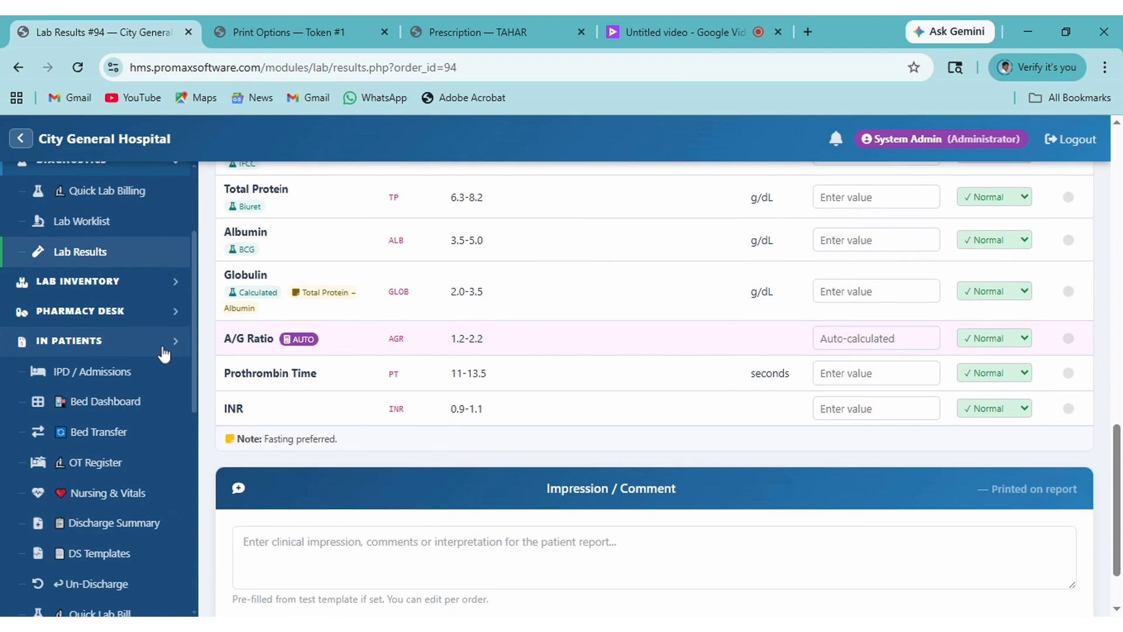
click(73, 377)
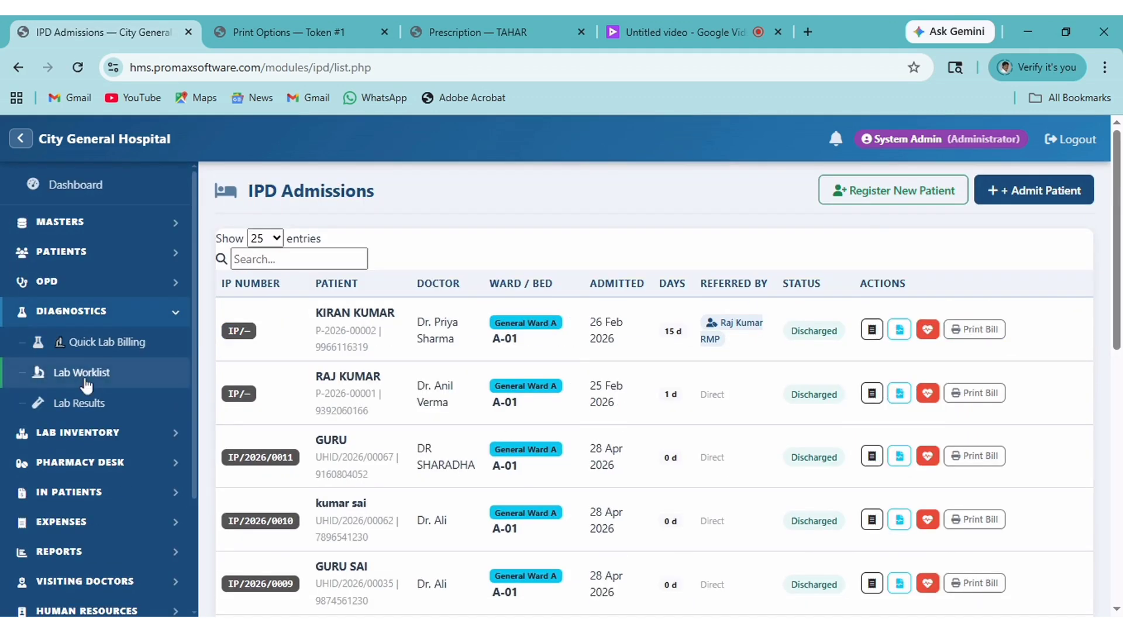
Start a new inpatient admission and select the patient from the search list.
click(1027, 197)
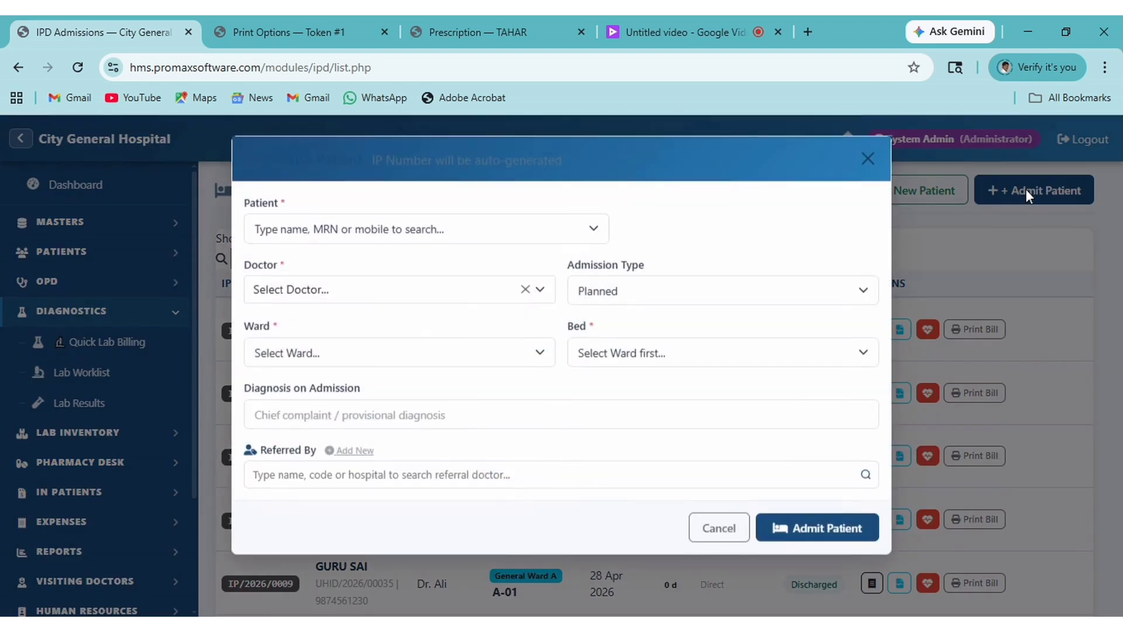
click(470, 234)
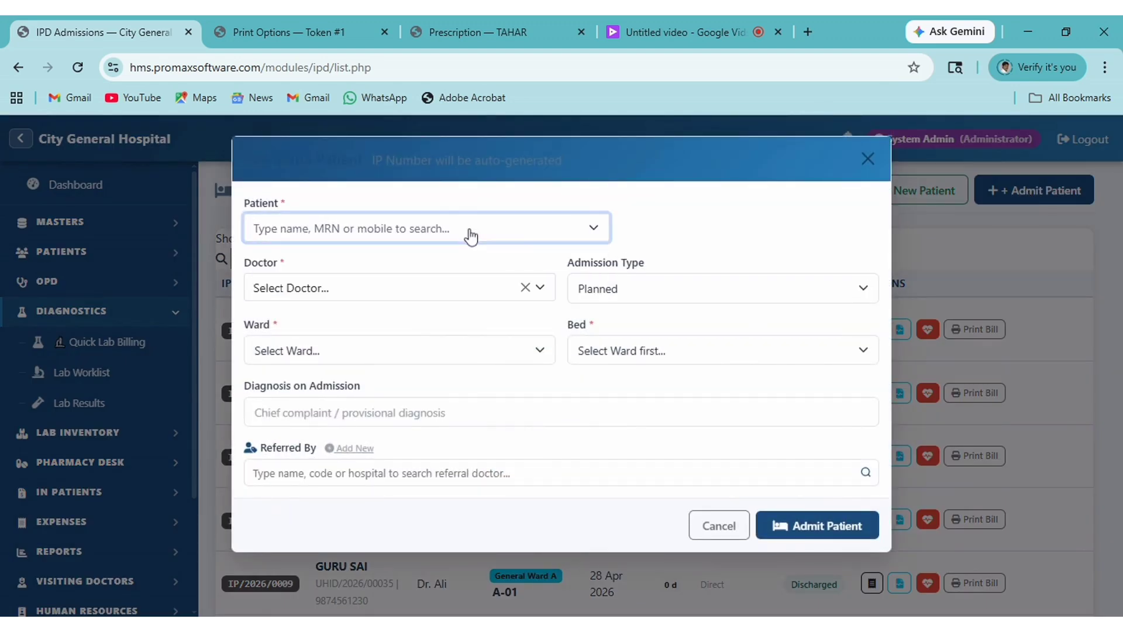
click(470, 234)
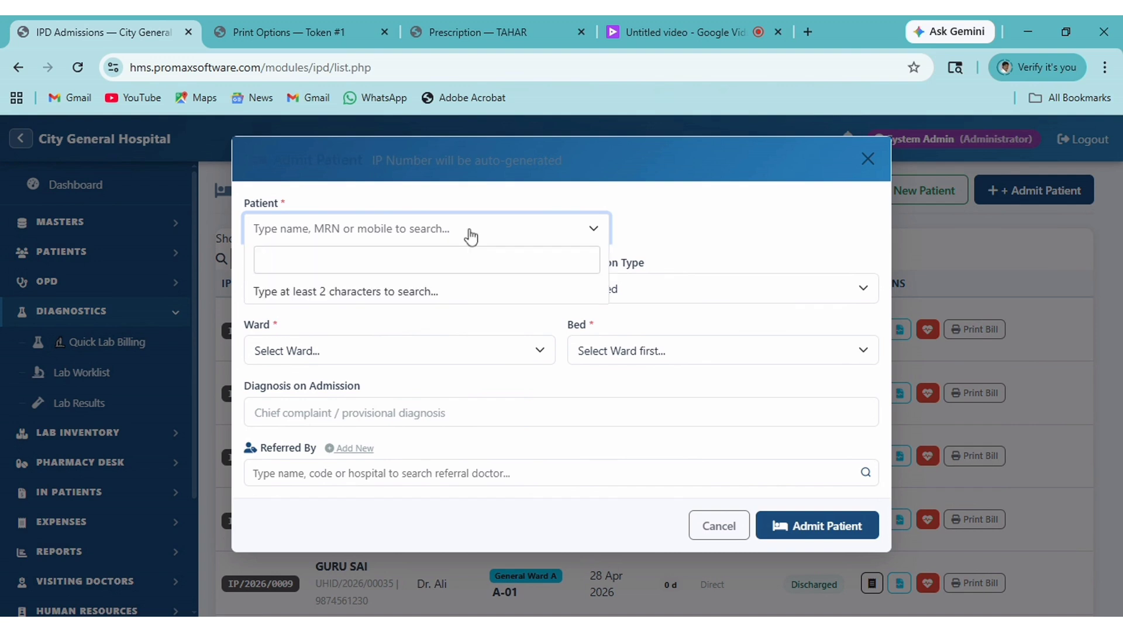
text(TAHA)
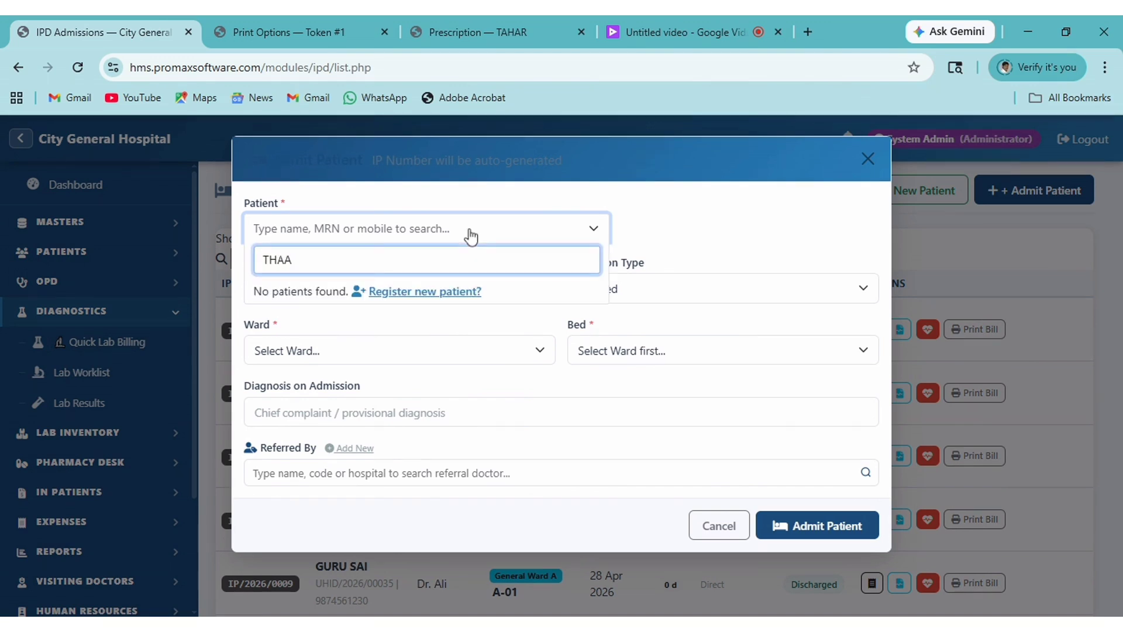
key(BackSpace)
key(BackSpace)
text(HAR)
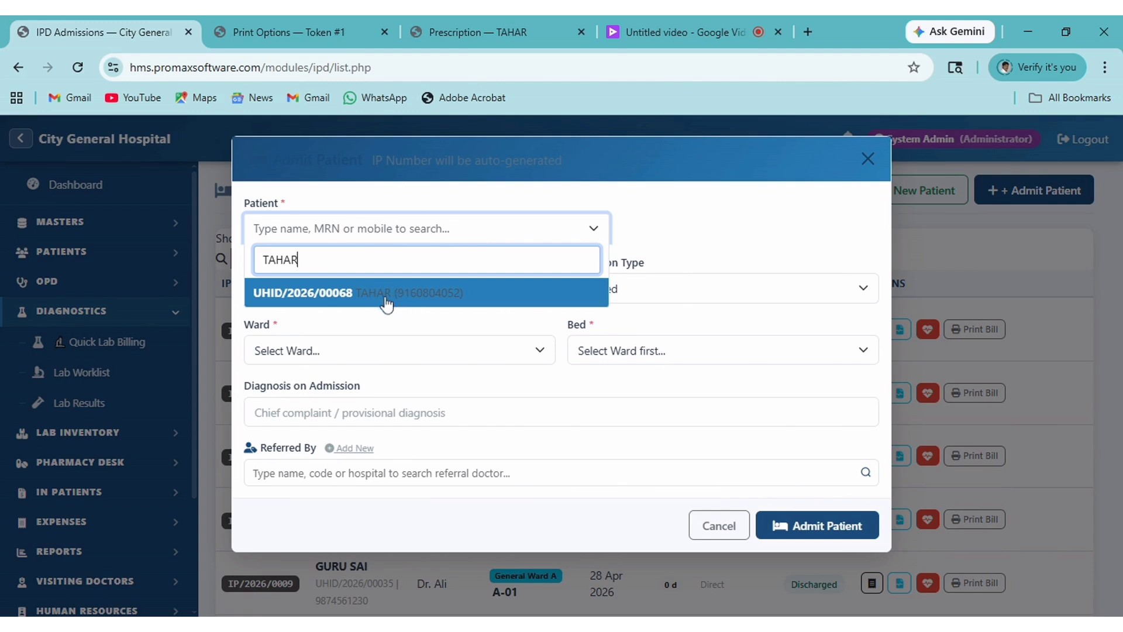
click(389, 300)
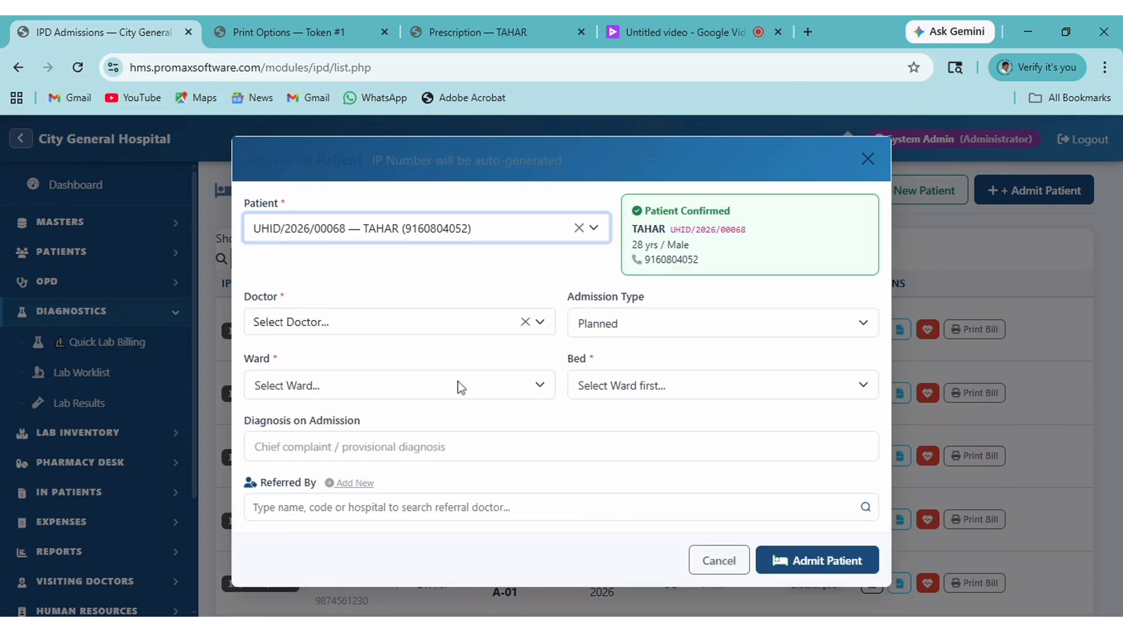
Assign General Ward A, bed A-02 and the MBBS MS doctor, then submit the admission.
click(461, 387)
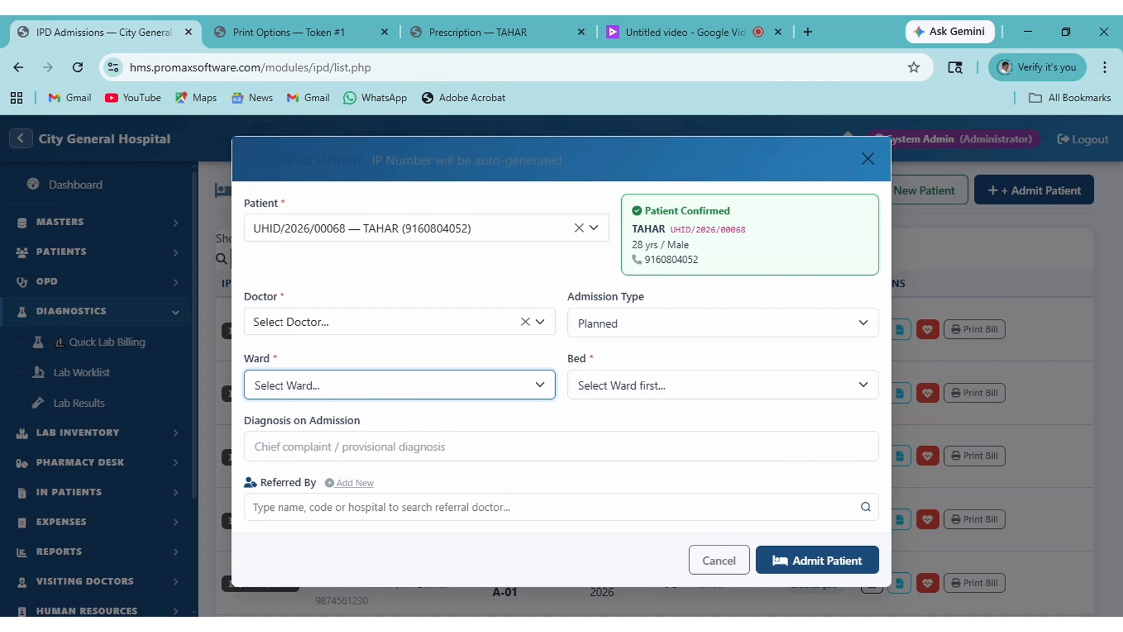
click(539, 409)
click(638, 397)
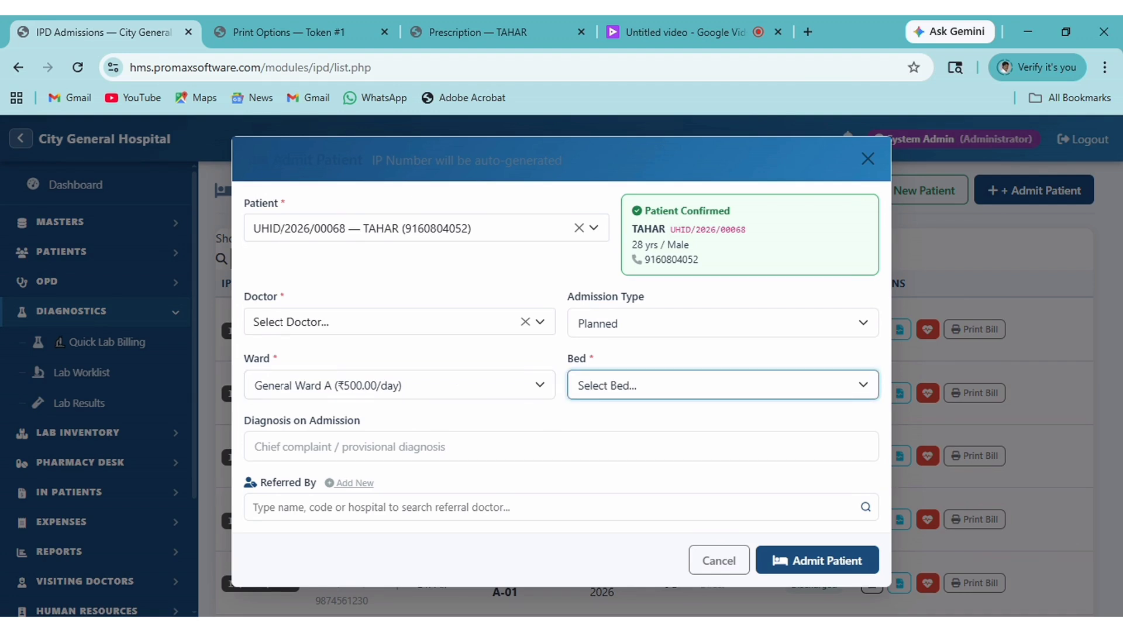
click(647, 413)
click(821, 572)
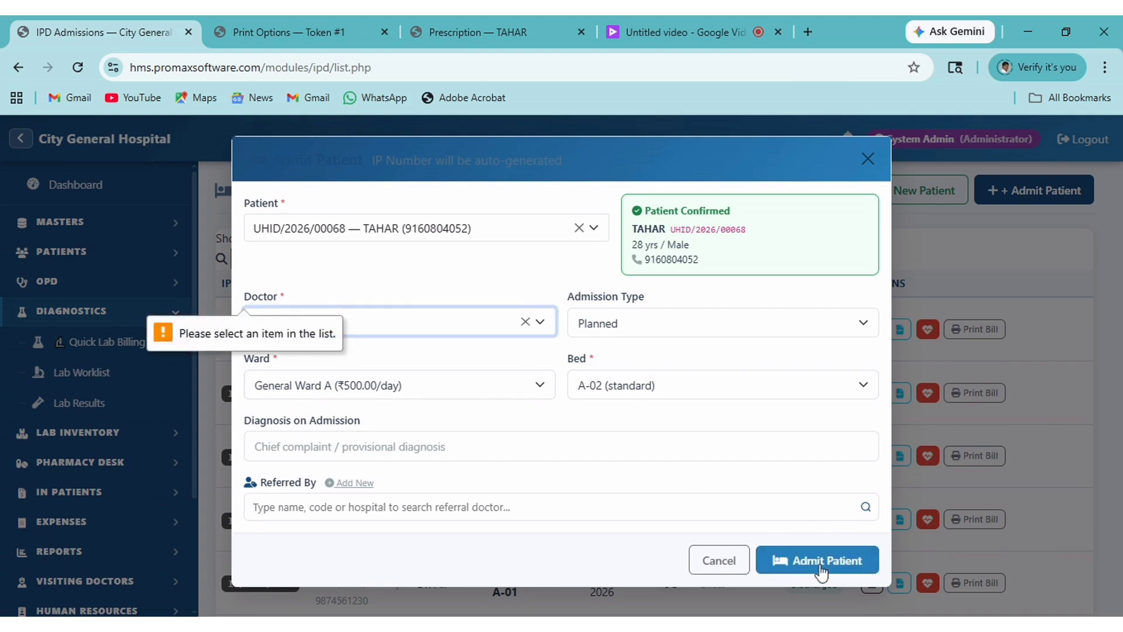
click(543, 322)
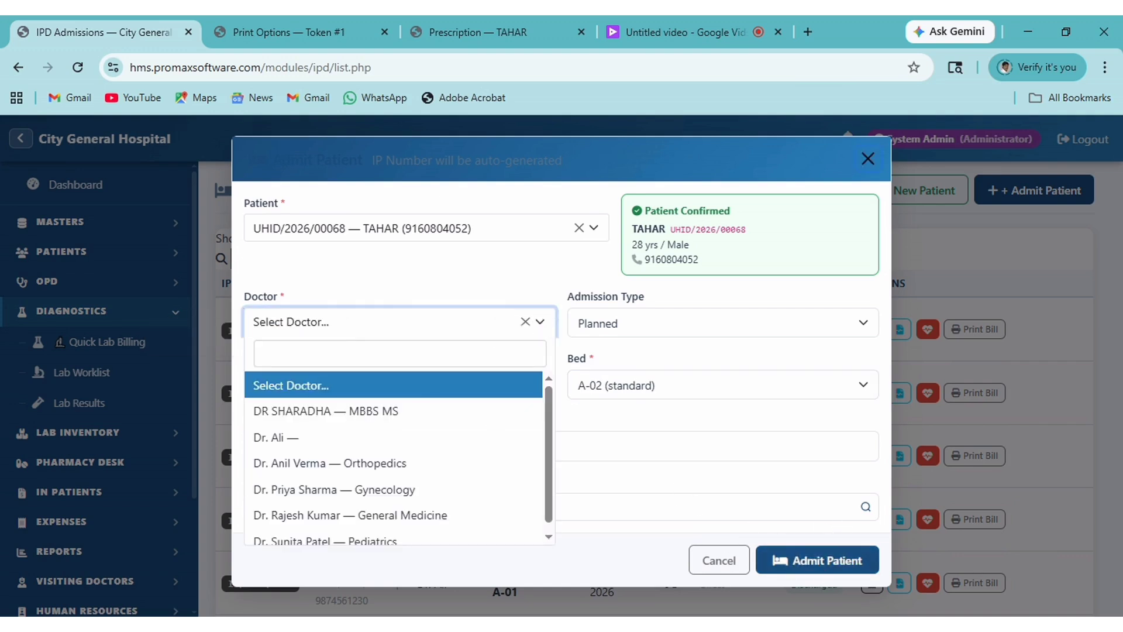
click(415, 402)
click(822, 572)
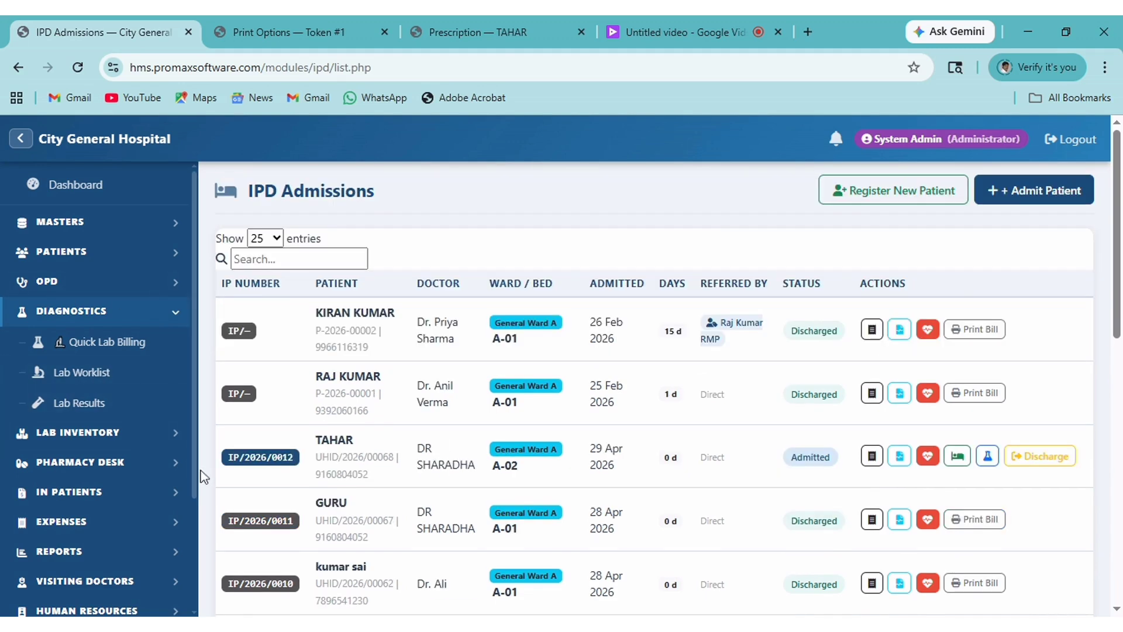
Open IP Advance Billing and load the patient's admission from the admitted patients list.
drag(195, 475, 194, 545)
click(174, 398)
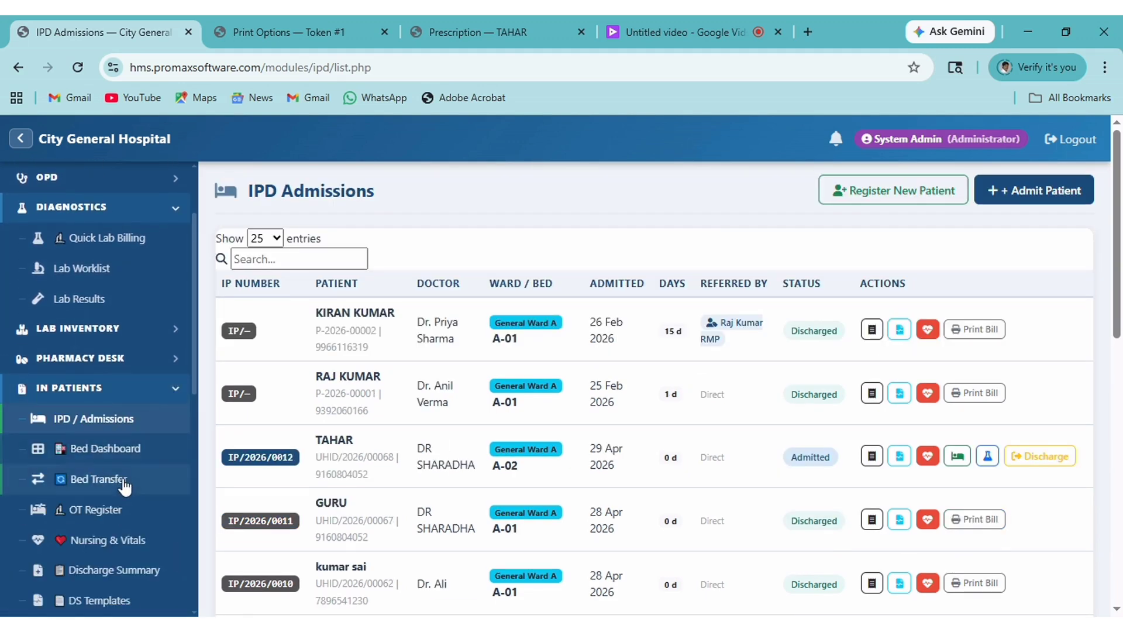
scroll(93, 559, down, 3)
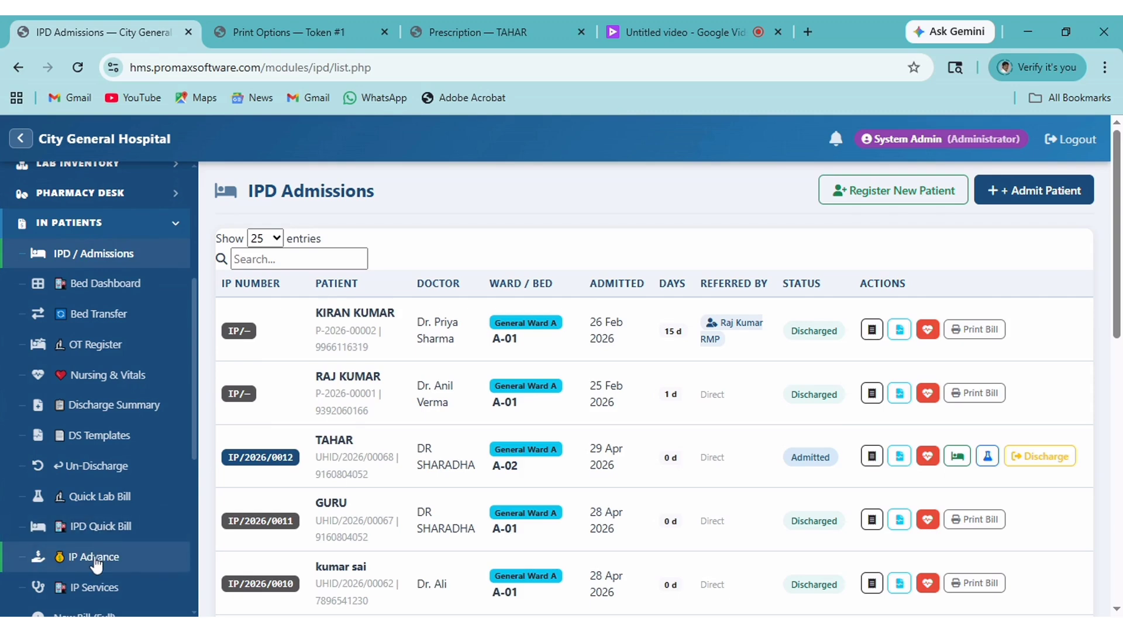
click(95, 559)
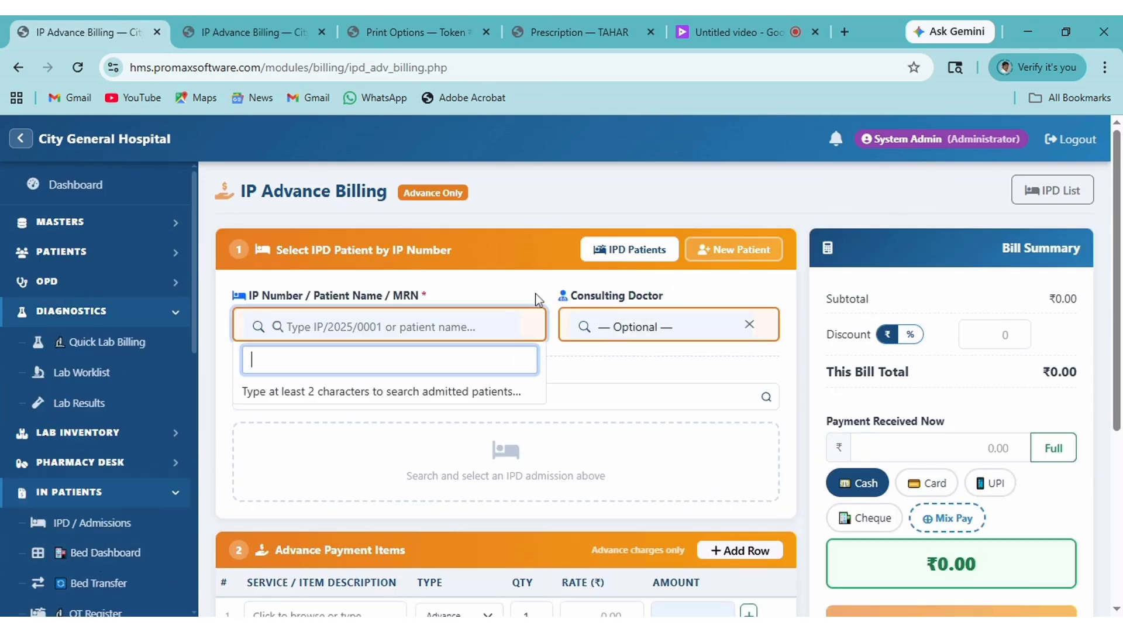
text(TAHAR)
key(BackSpace)
key(BackSpace)
key(BackSpace)
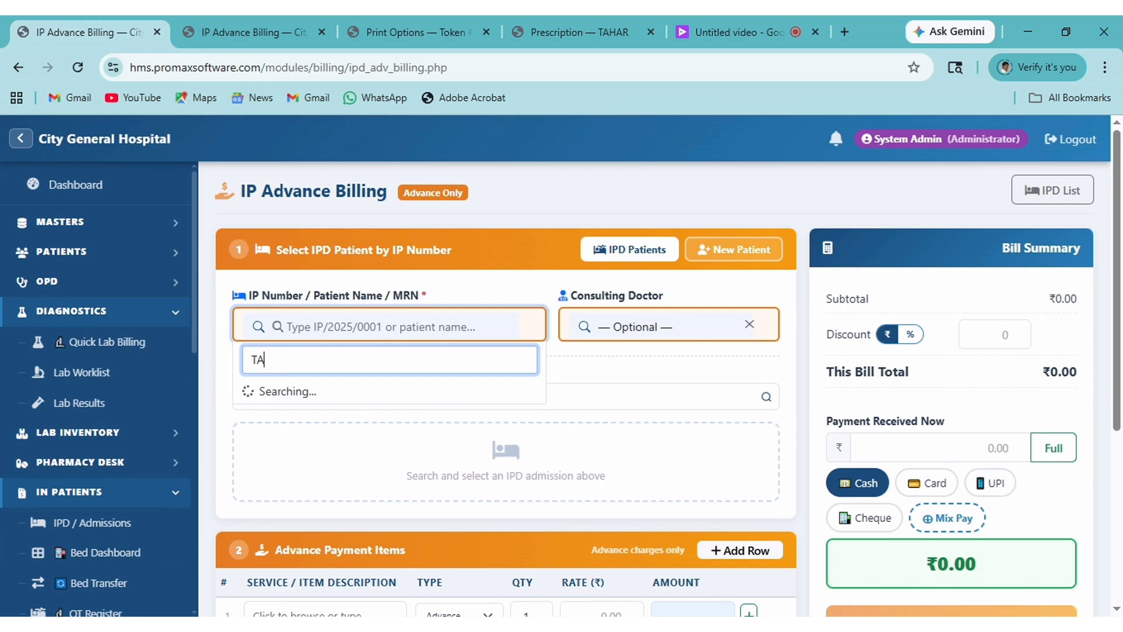
key(BackSpace)
key(BackSpace)
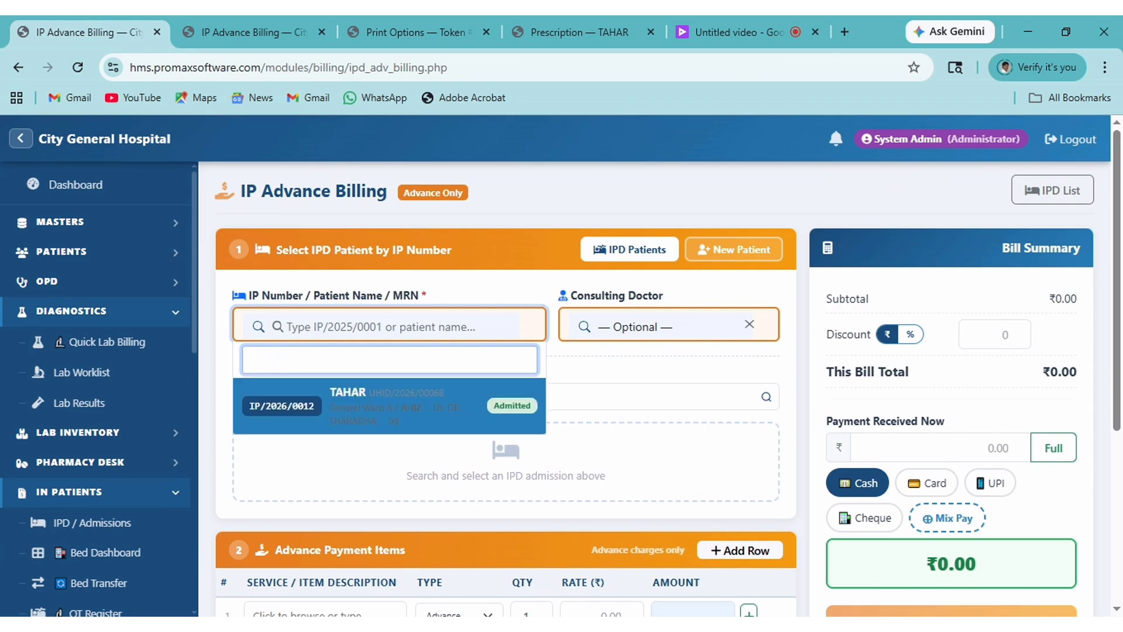
click(640, 251)
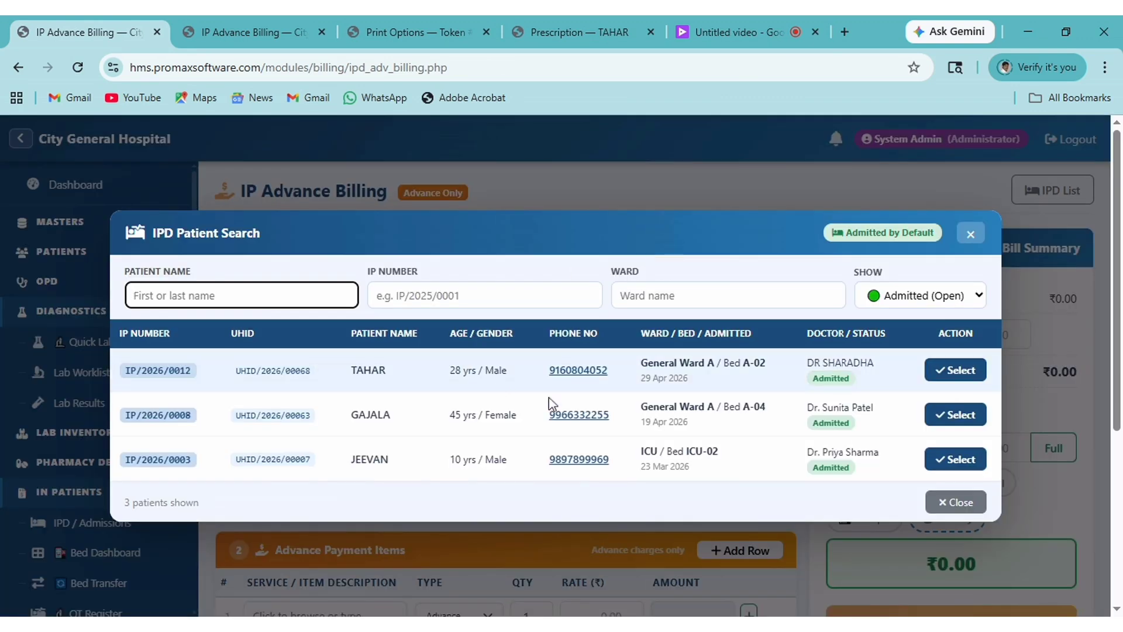
click(951, 374)
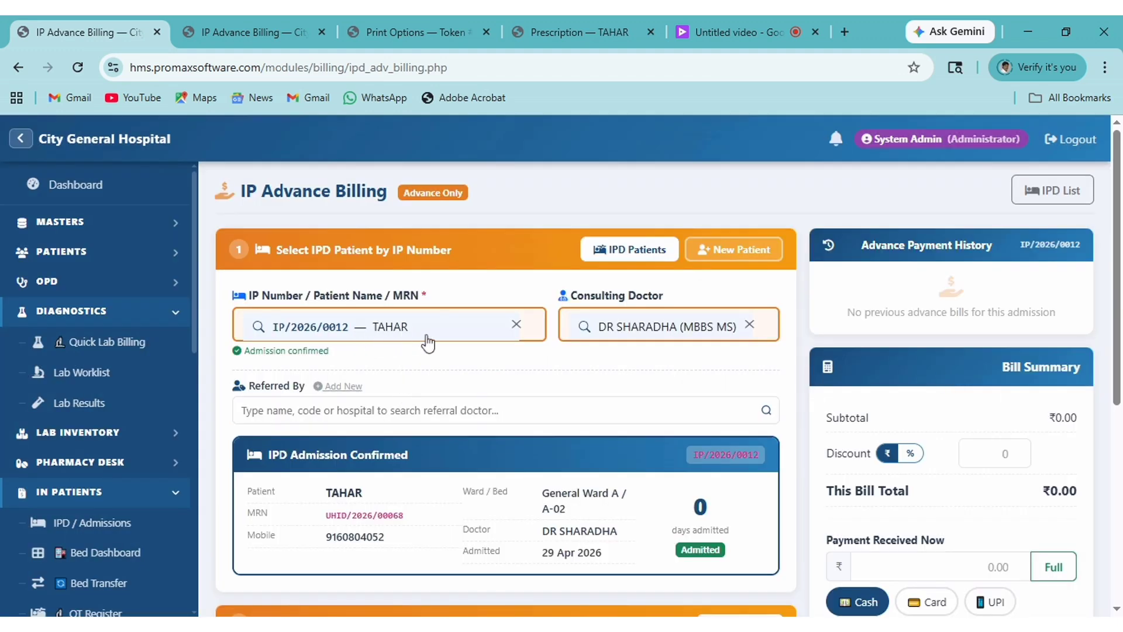
Add an Advance Adjustment line with a ₹5,000 rate as the first item.
scroll(641, 415, down, 6)
click(322, 330)
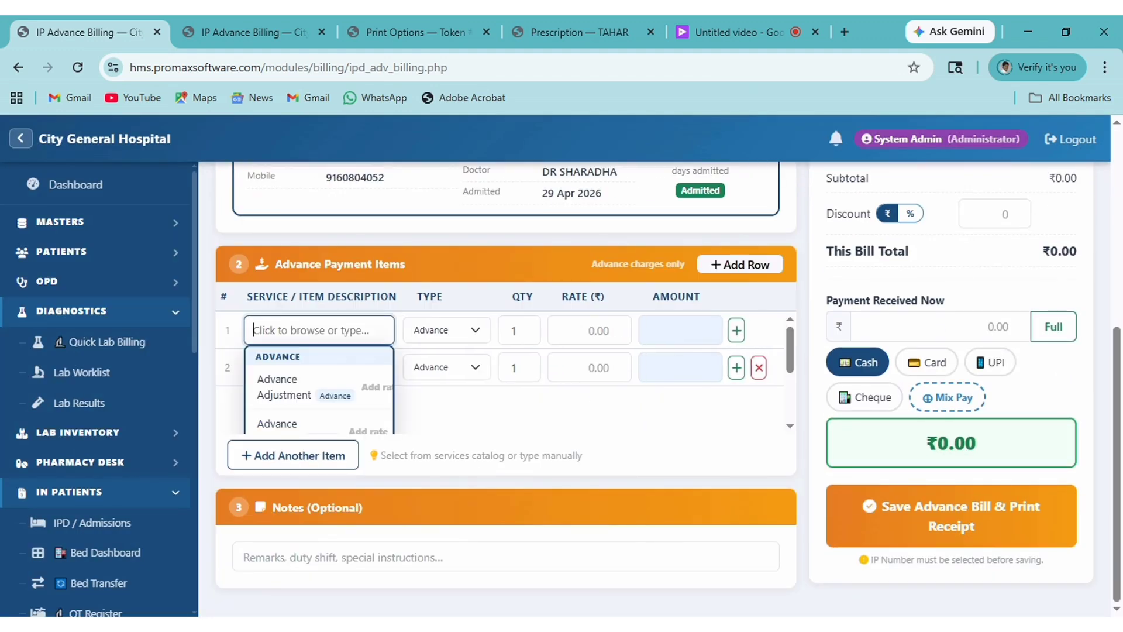
click(289, 396)
click(615, 331)
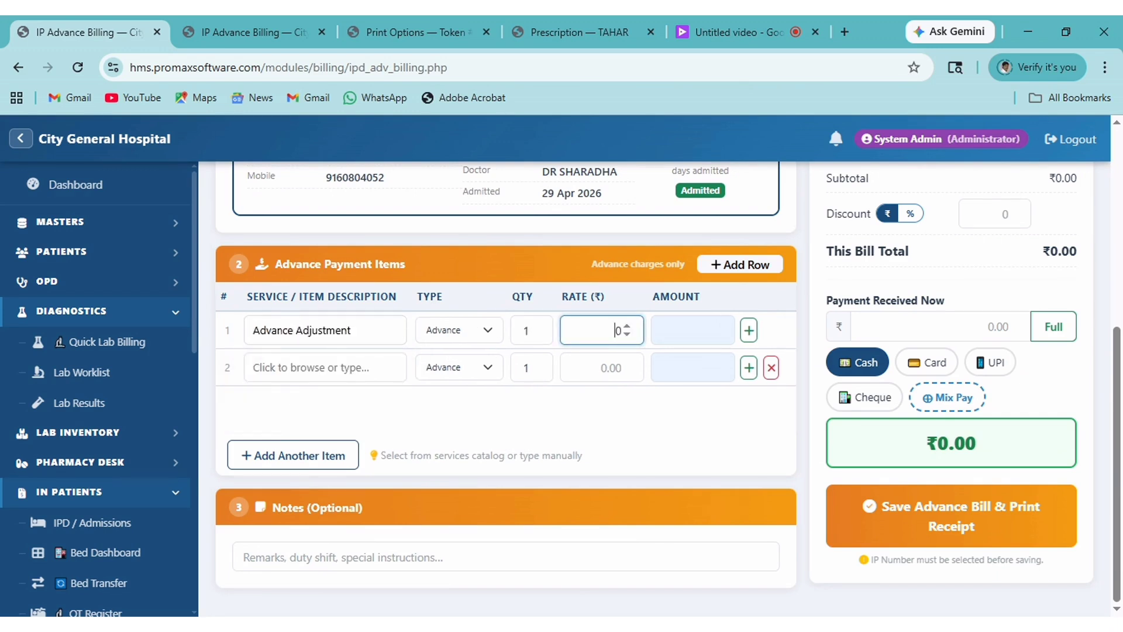
text(5000)
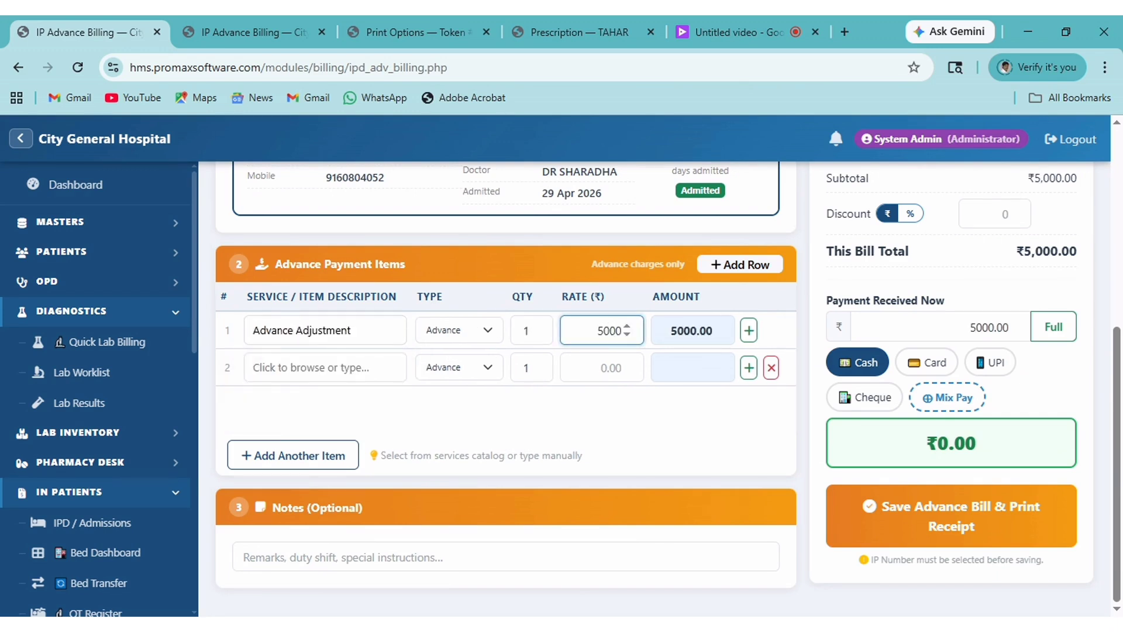
Save the ₹5,000 advance bill with its receipt and return to a blank advance billing form.
click(988, 526)
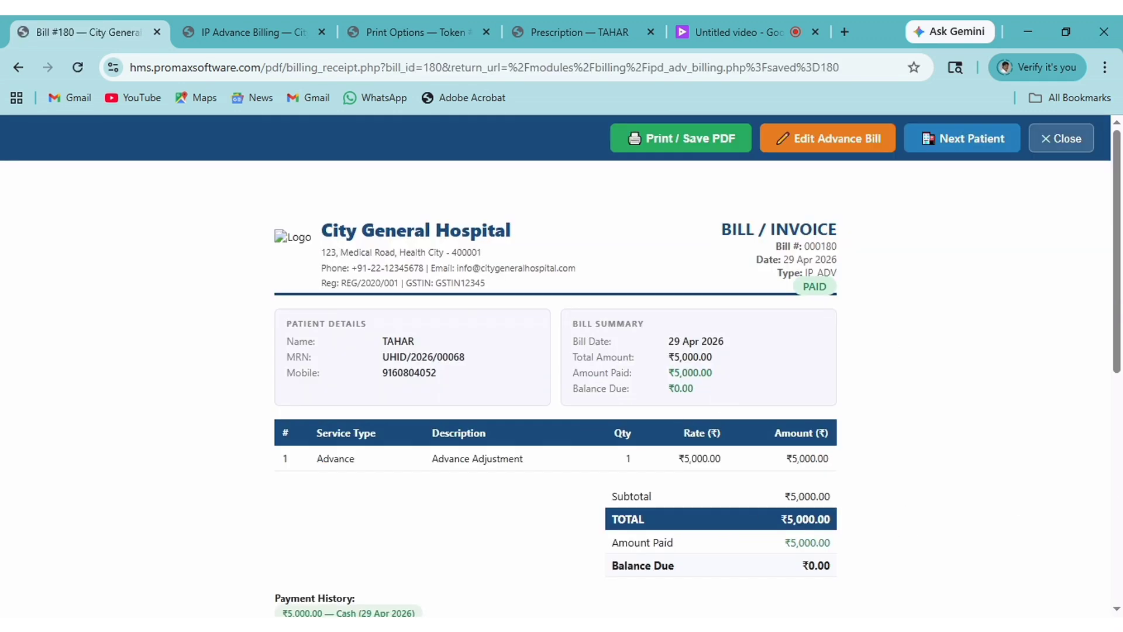
click(13, 74)
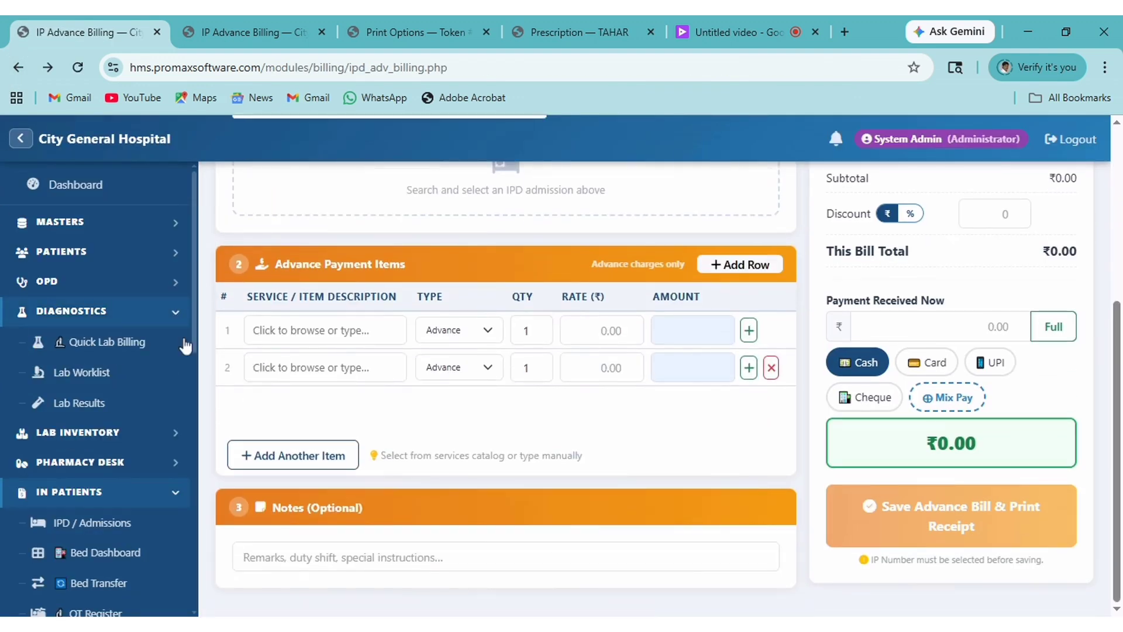
click(170, 502)
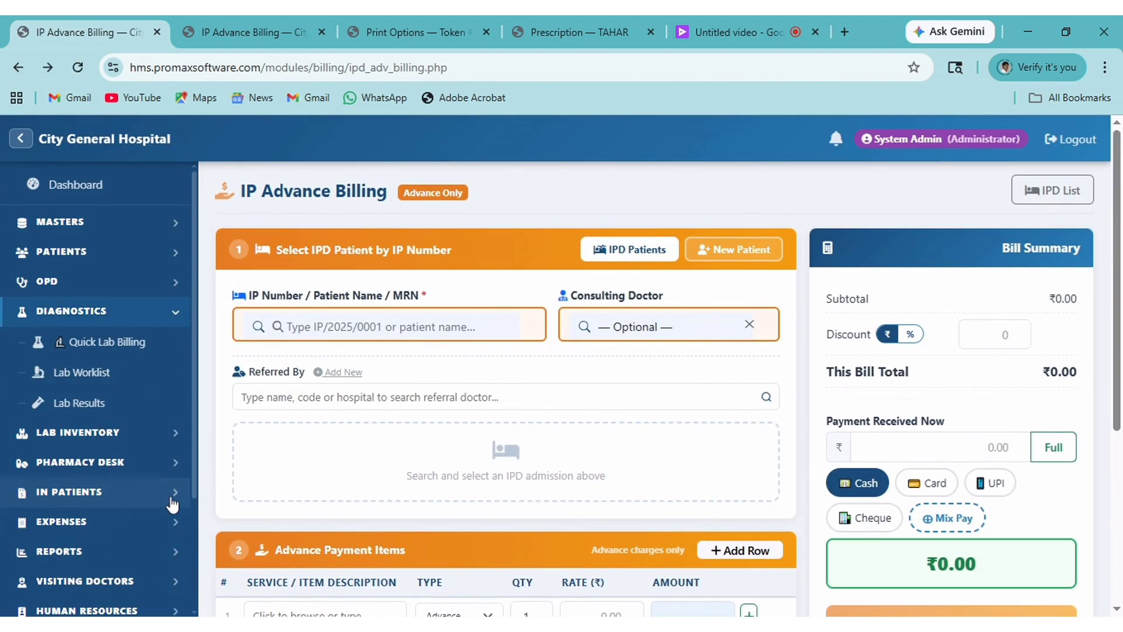
click(172, 497)
scroll(171, 485, down, 3)
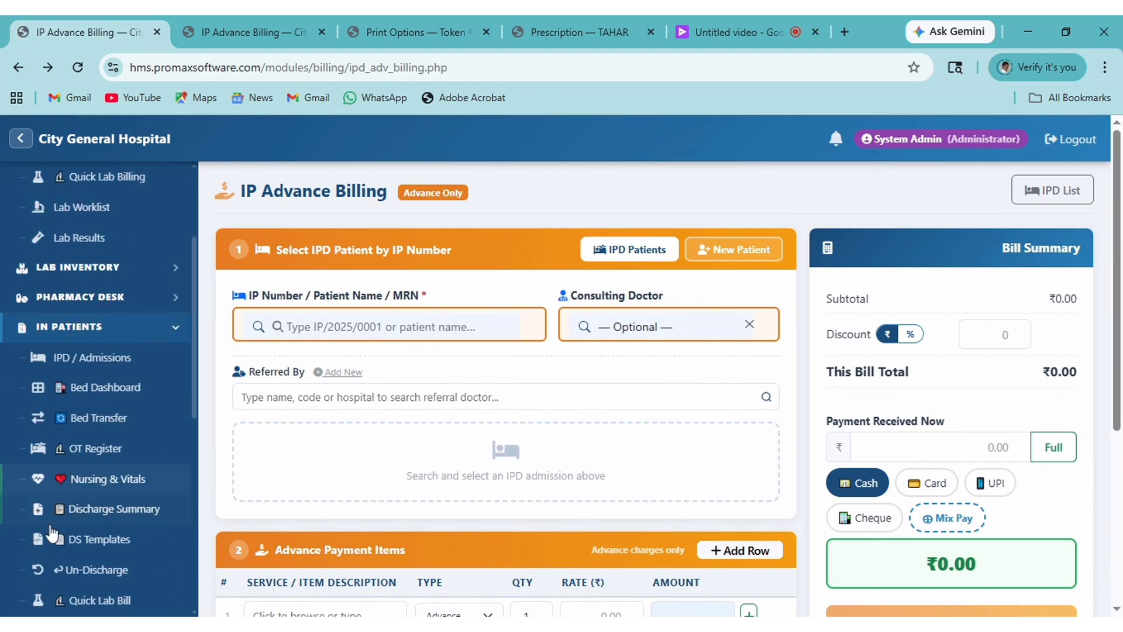
scroll(70, 598, down, 3)
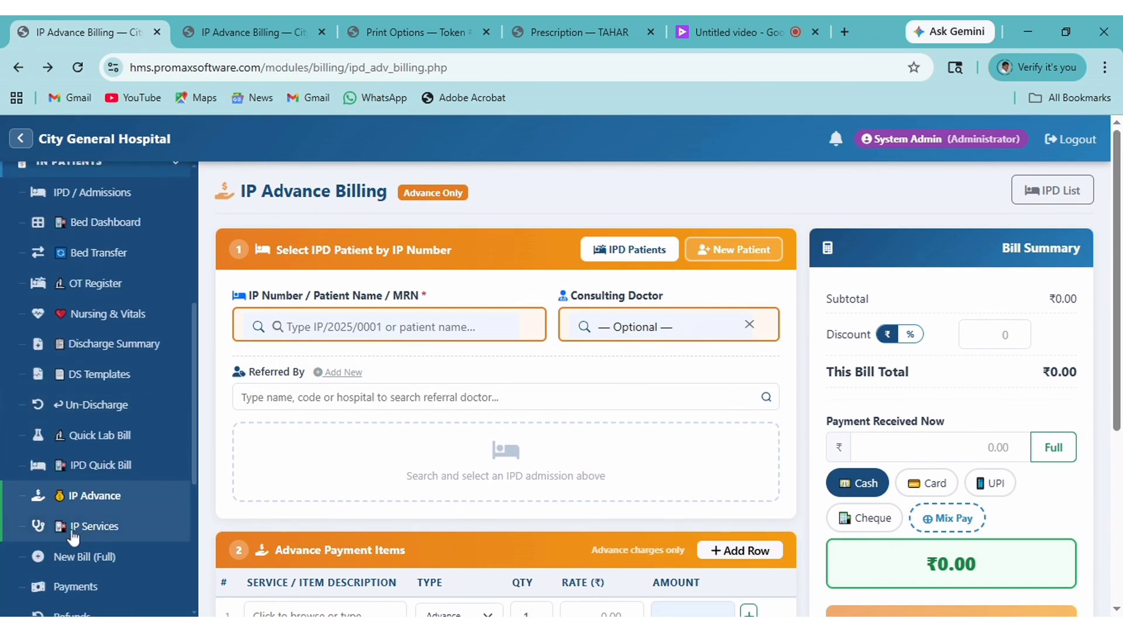
Load the patient admitted on 29 Apr 2026 into IP Services Billing.
click(94, 526)
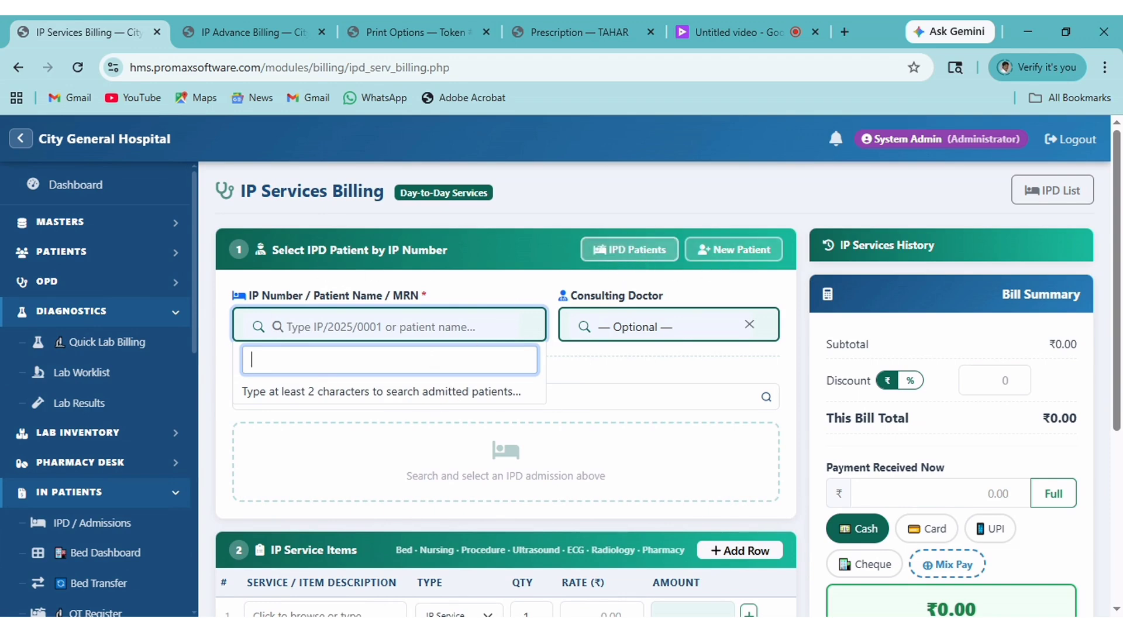
click(631, 251)
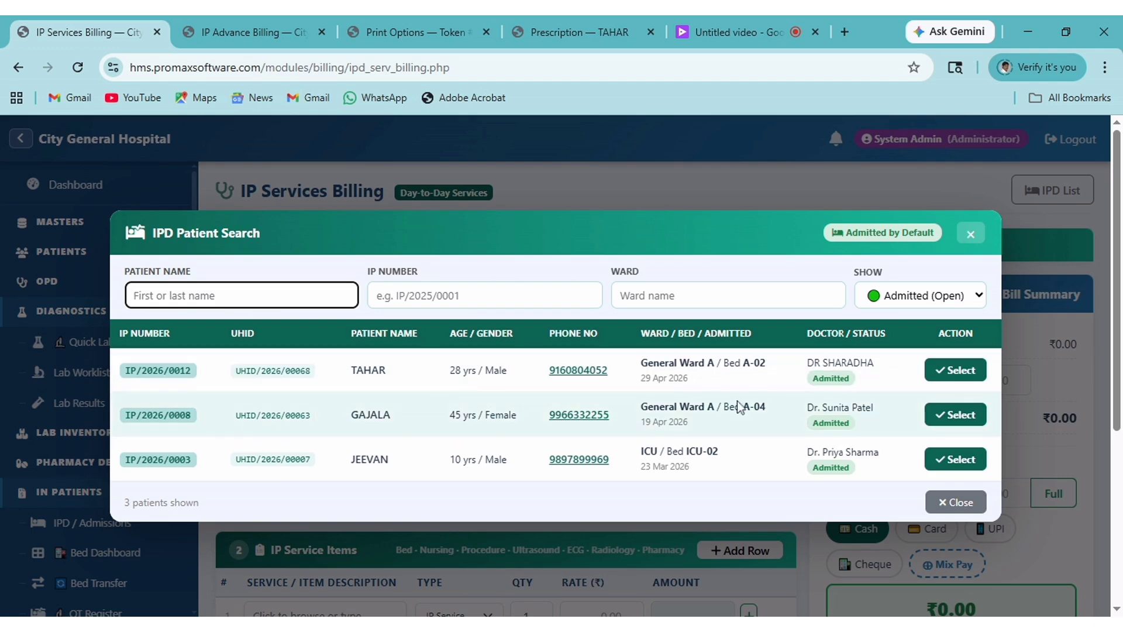
click(951, 377)
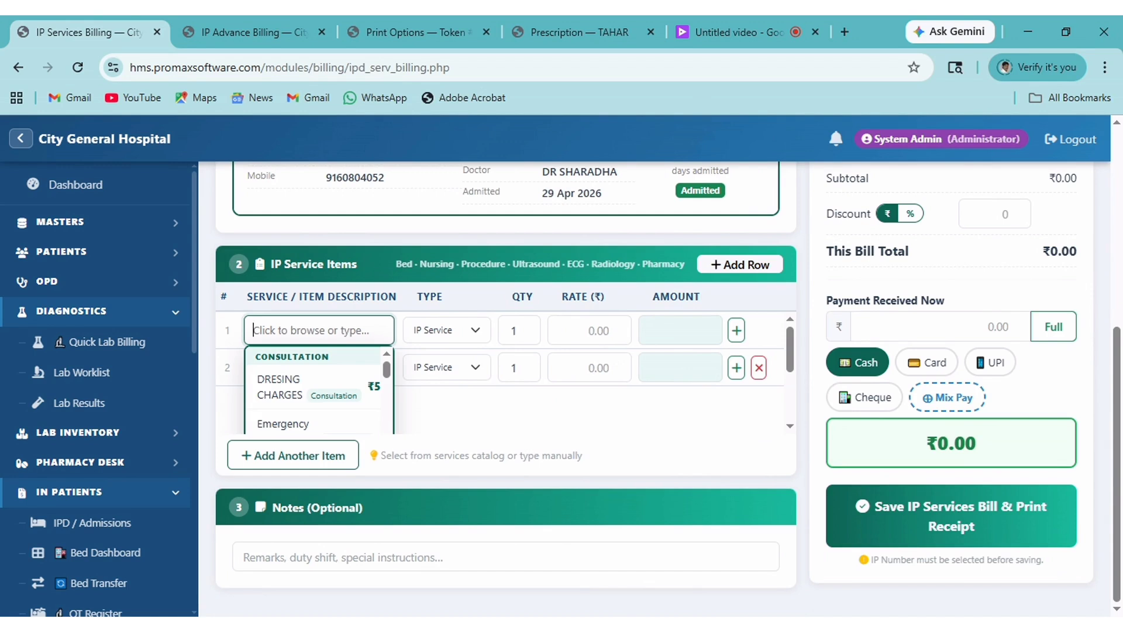
Add Admission Charges, DRESING CHARGES and MRI (with contrast) services, totalling ₹9,000.
text(SEREVI)
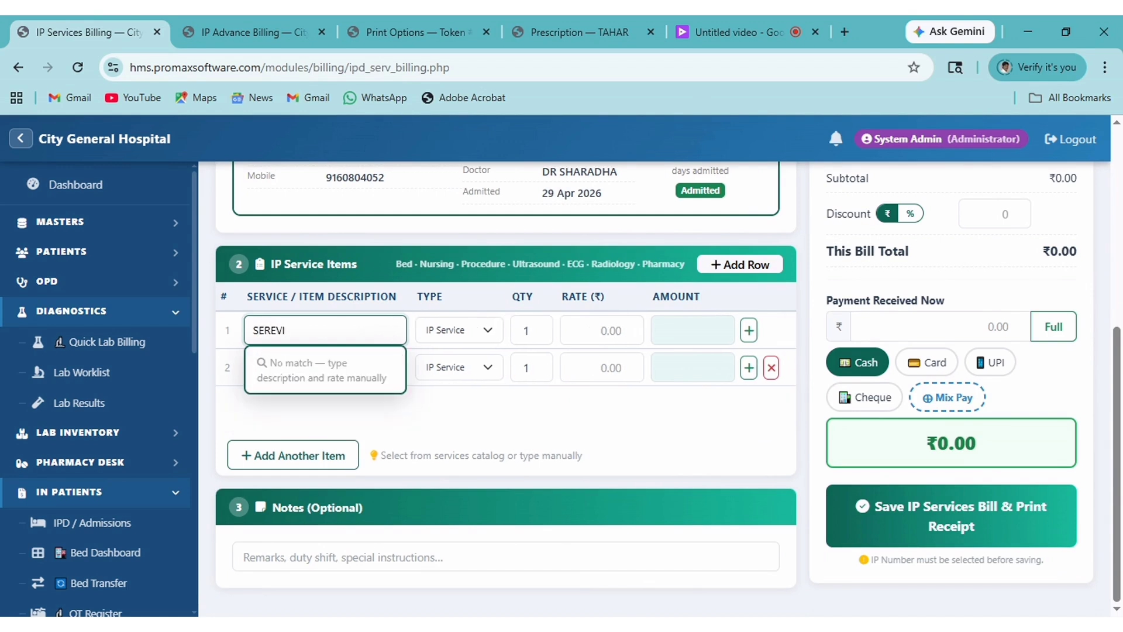
key(BackSpace)
key(BackSpace)
key(BackSpace)
text(VICE)
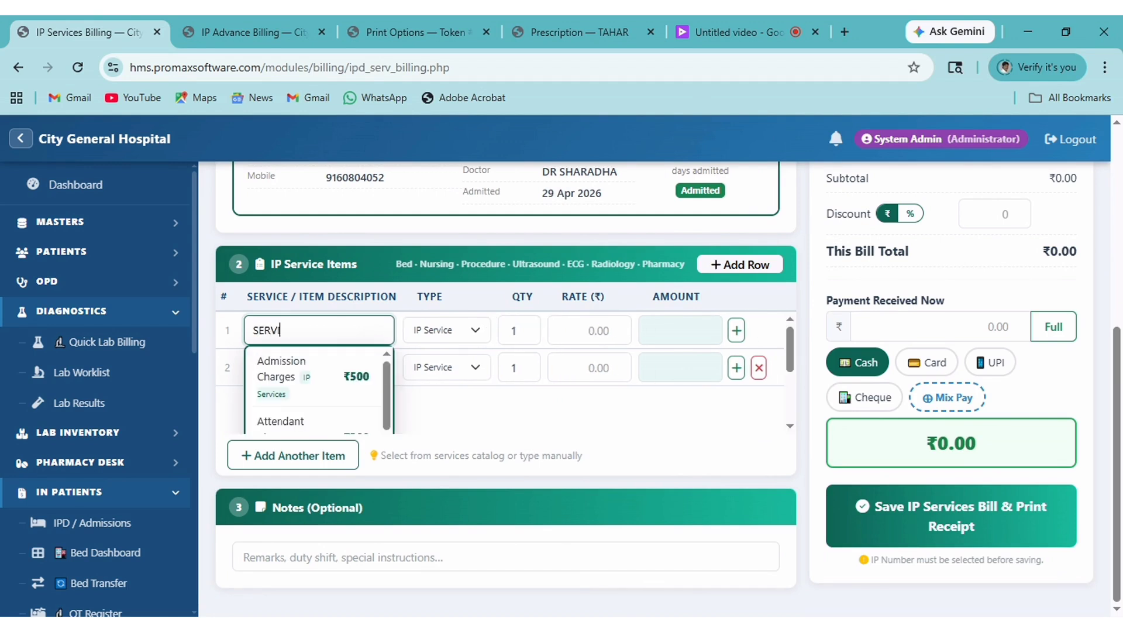
click(311, 384)
click(312, 367)
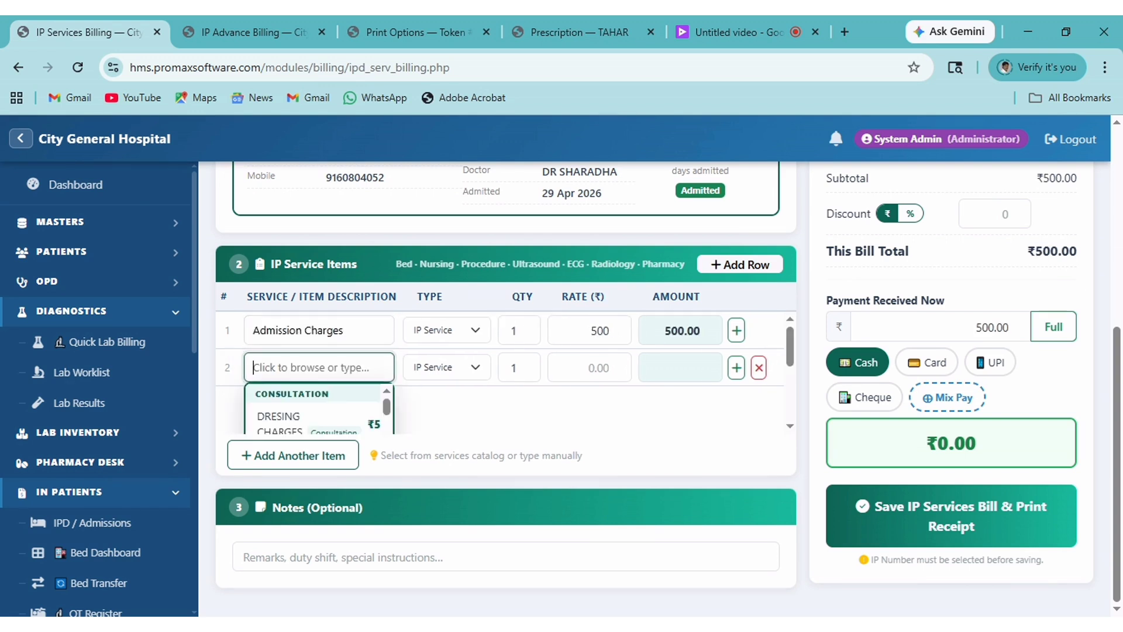
scroll(312, 368, down, 2)
click(305, 351)
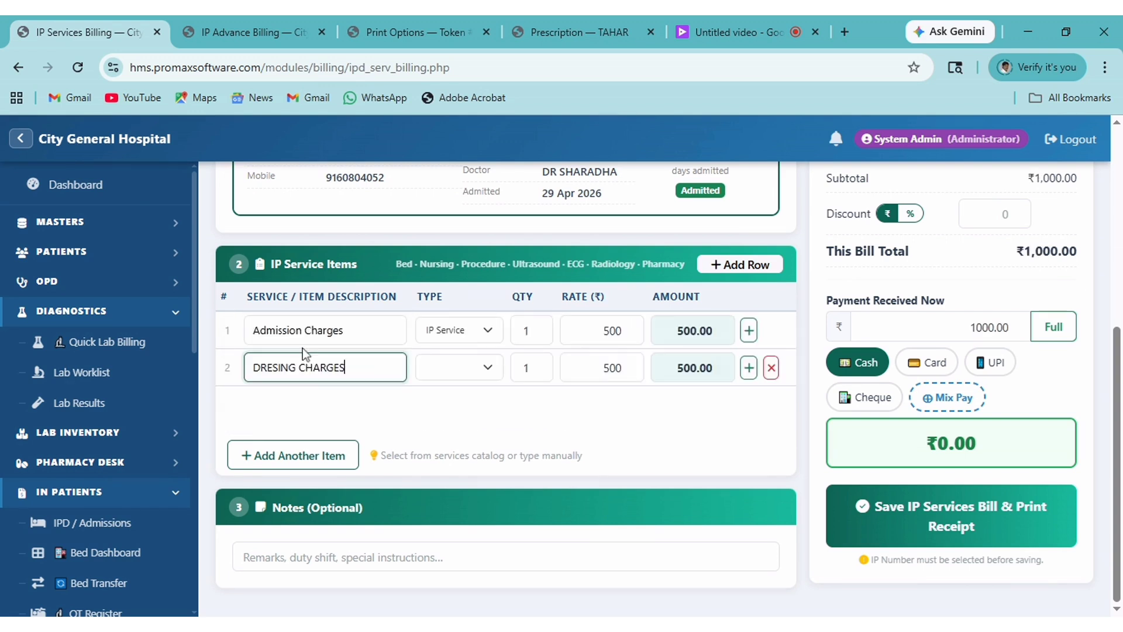
click(748, 368)
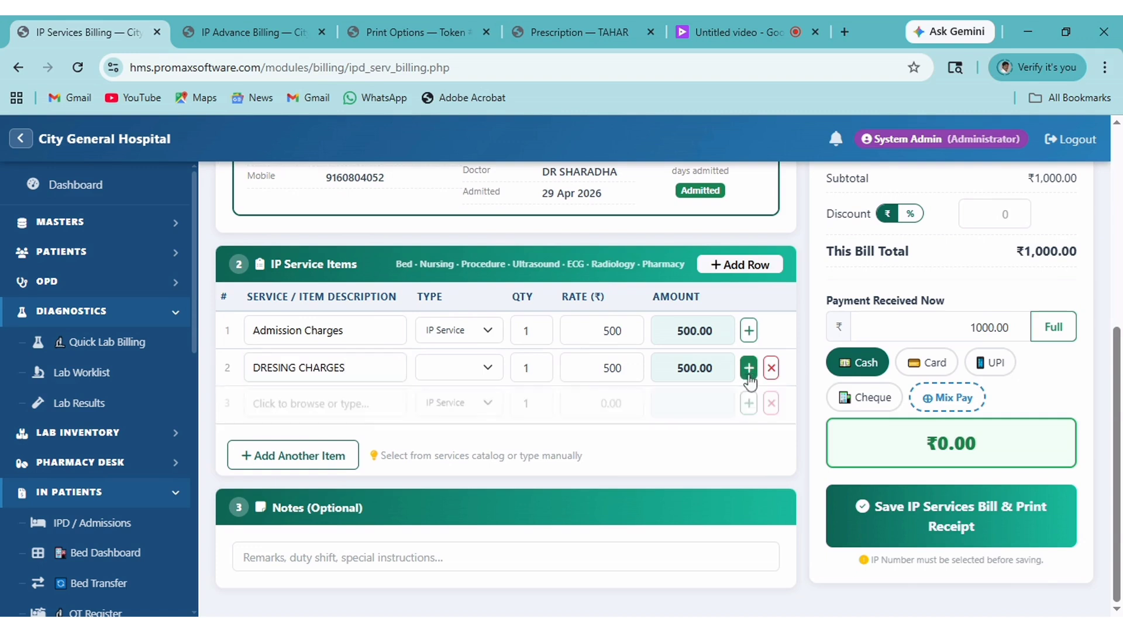
scroll(350, 401, down, 3)
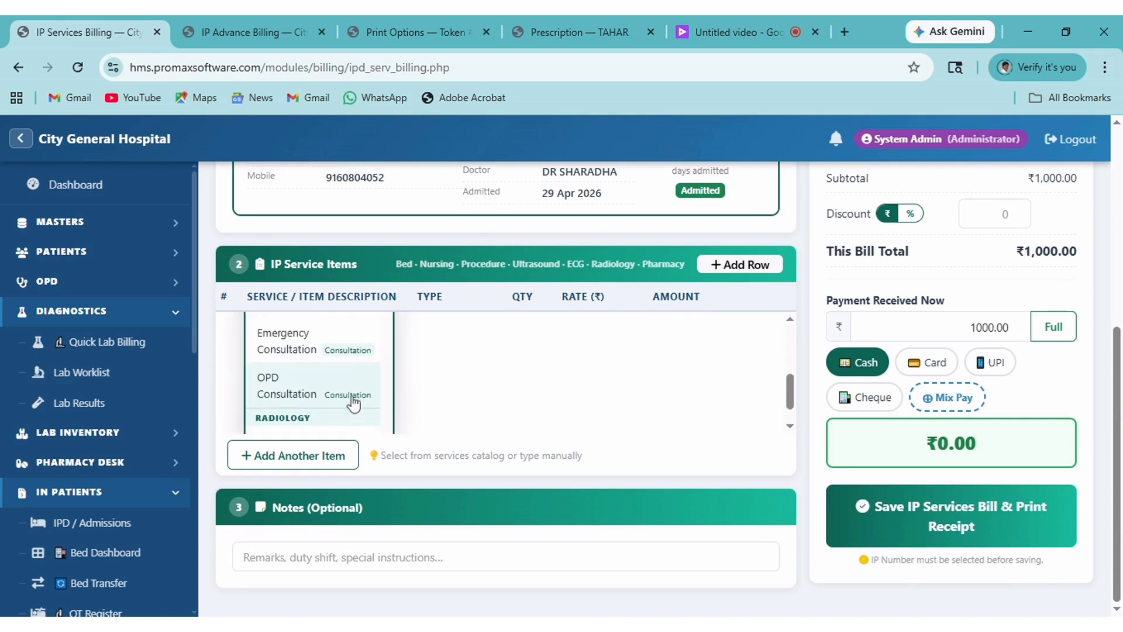
scroll(351, 401, up, 3)
text(MRI)
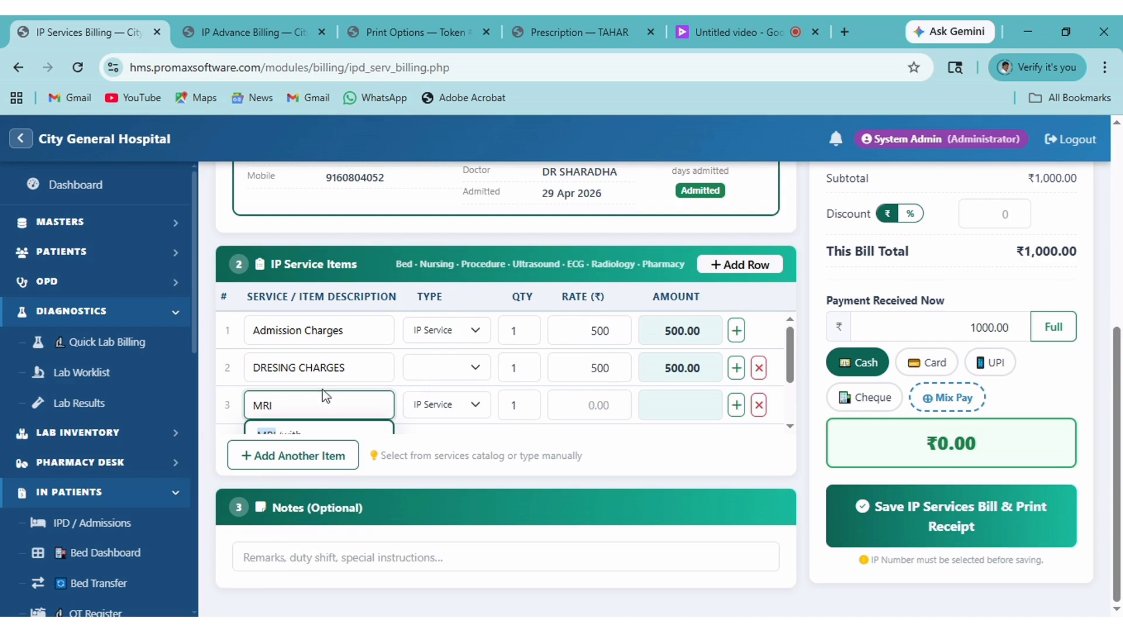
scroll(326, 396, down, 2)
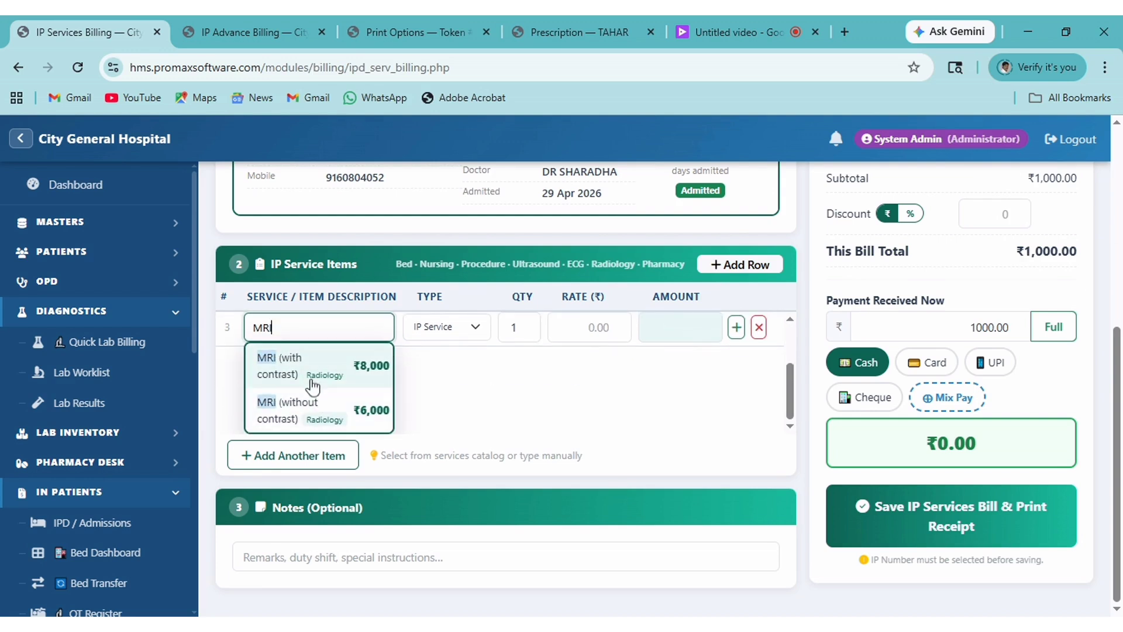
click(314, 386)
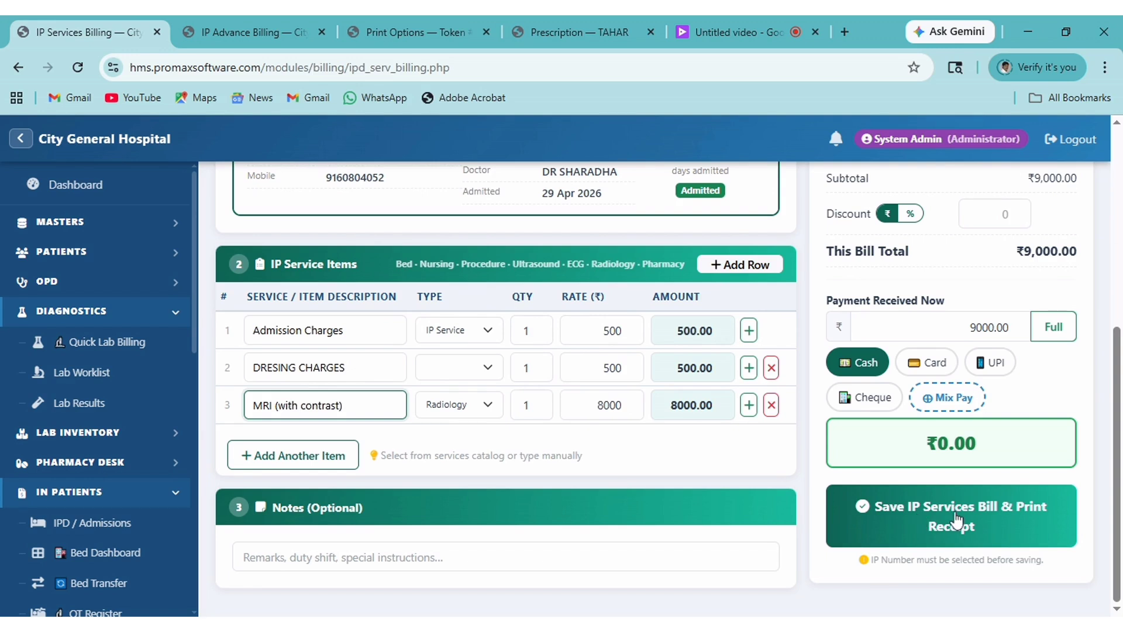
Save the ₹9,000 services bill with its receipt and go back to the billing form.
click(987, 521)
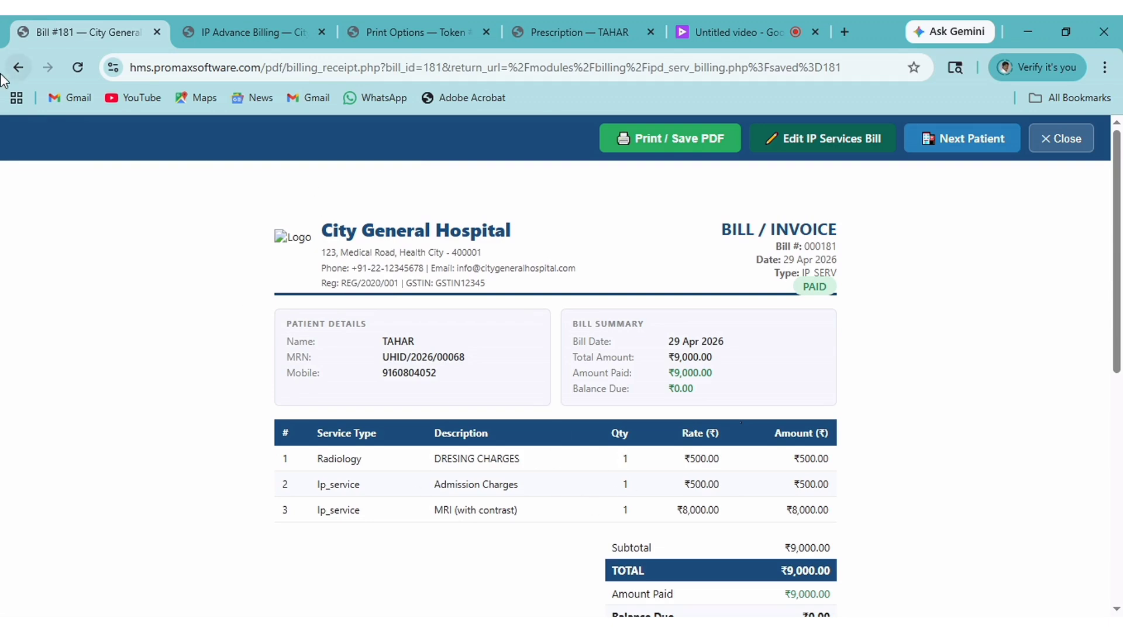
click(18, 67)
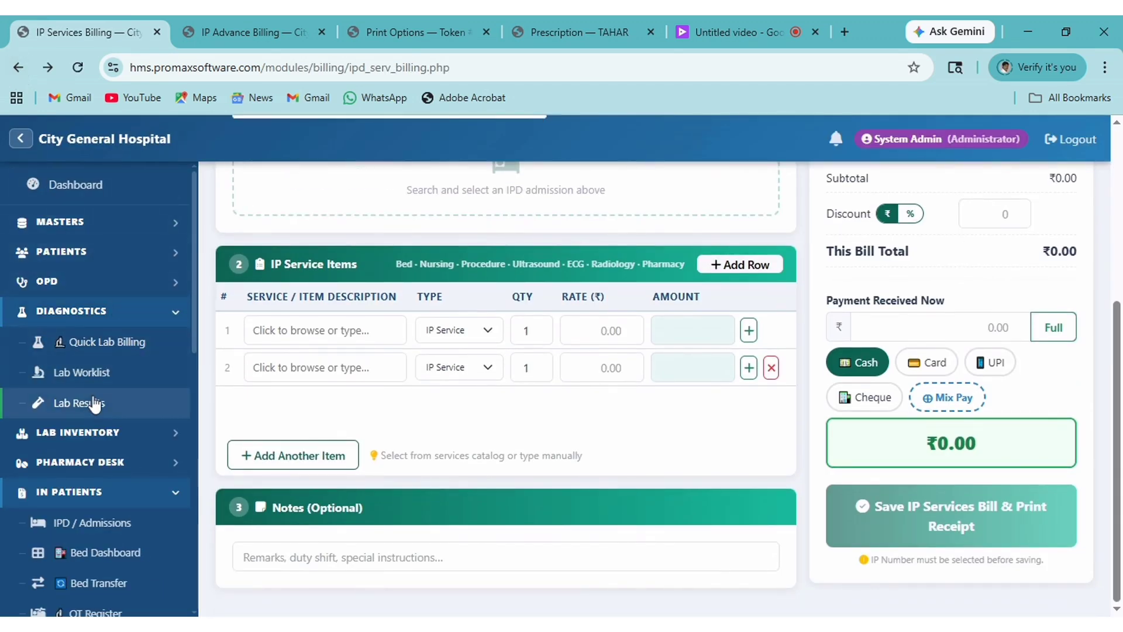
Discharge the admitted patient from the IPD Admissions list and confirm it.
click(68, 526)
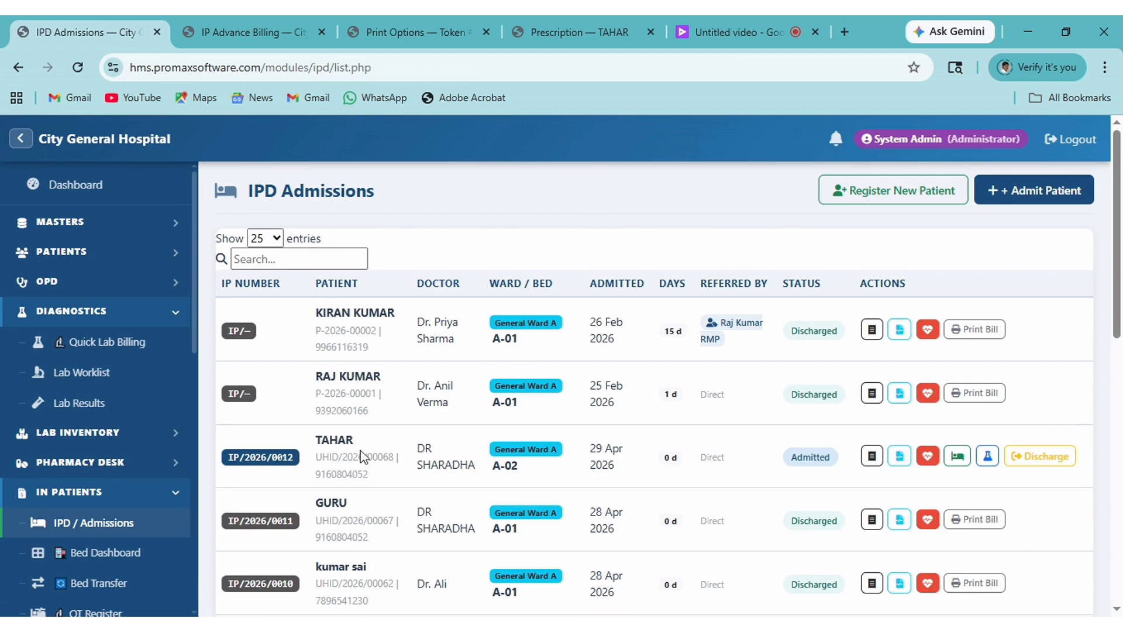
click(1035, 462)
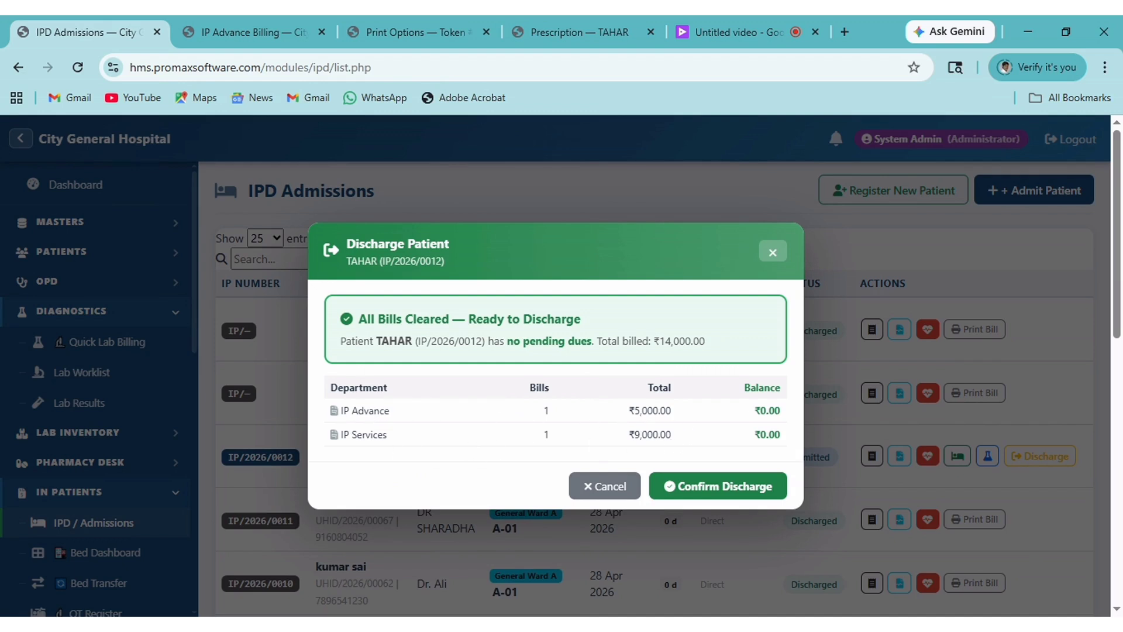
click(726, 496)
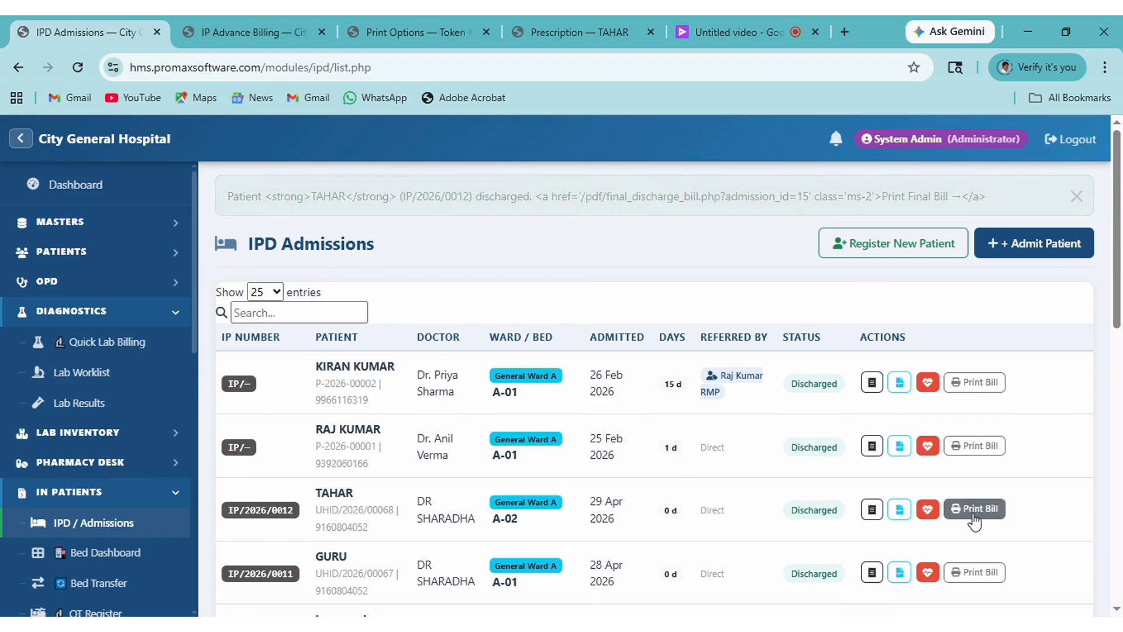
click(973, 459)
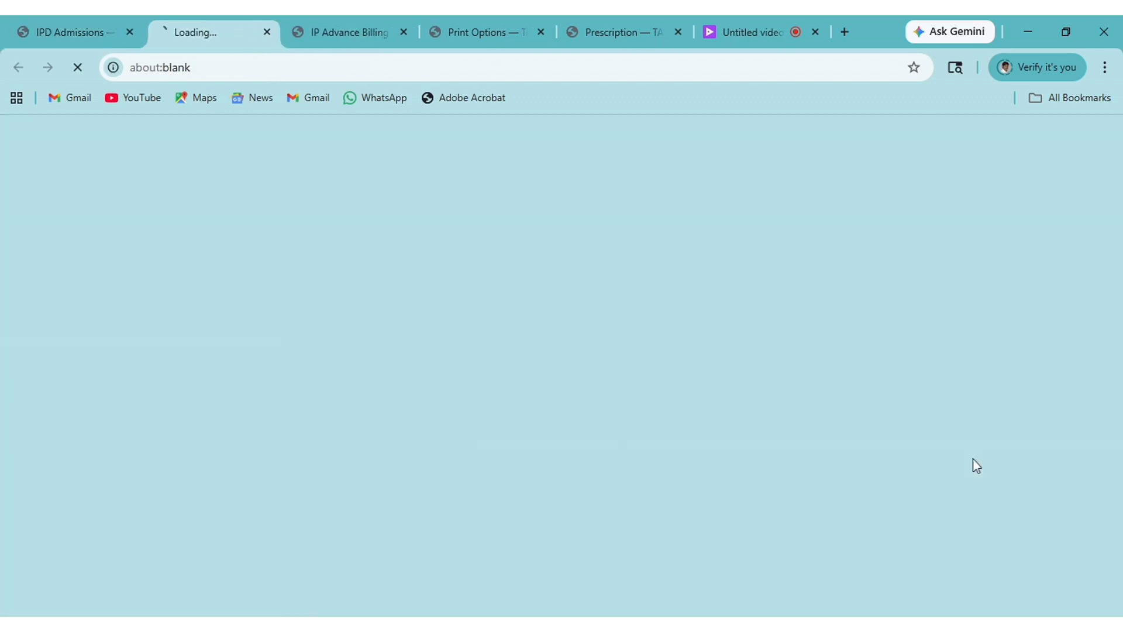
scroll(724, 414, down, 5)
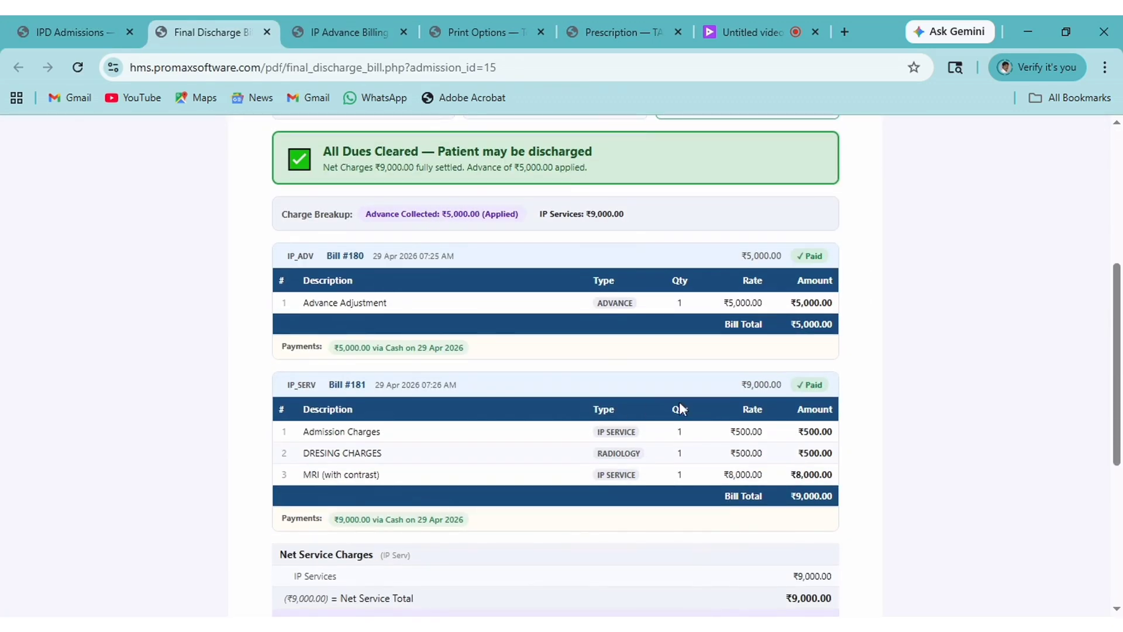
scroll(724, 414, down, 4)
scroll(721, 415, up, 3)
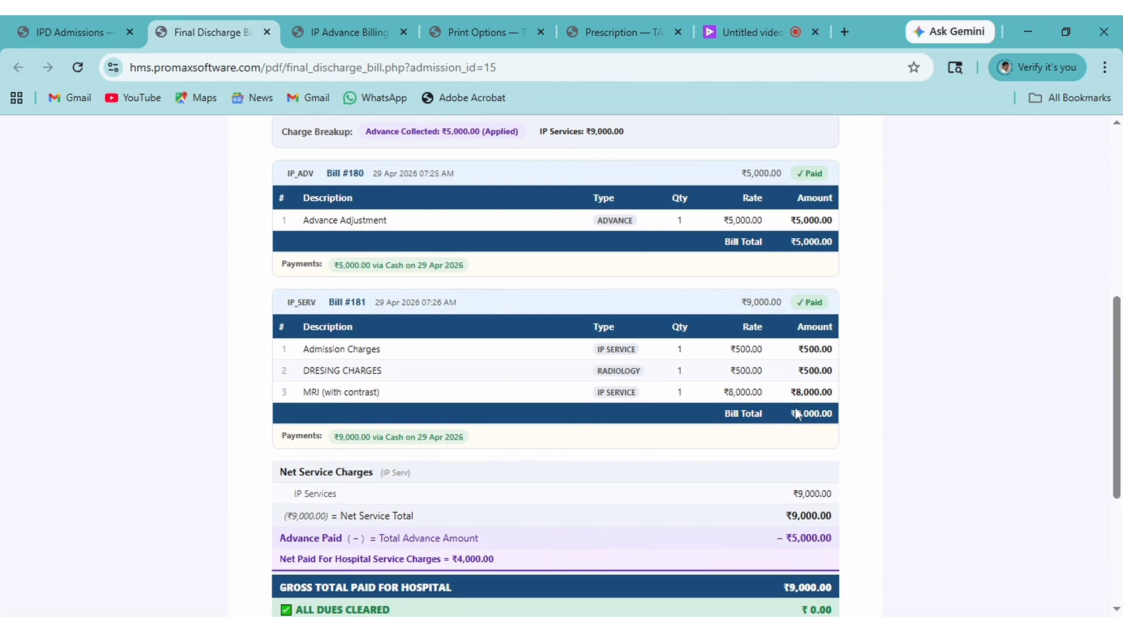
scroll(809, 431, down, 3)
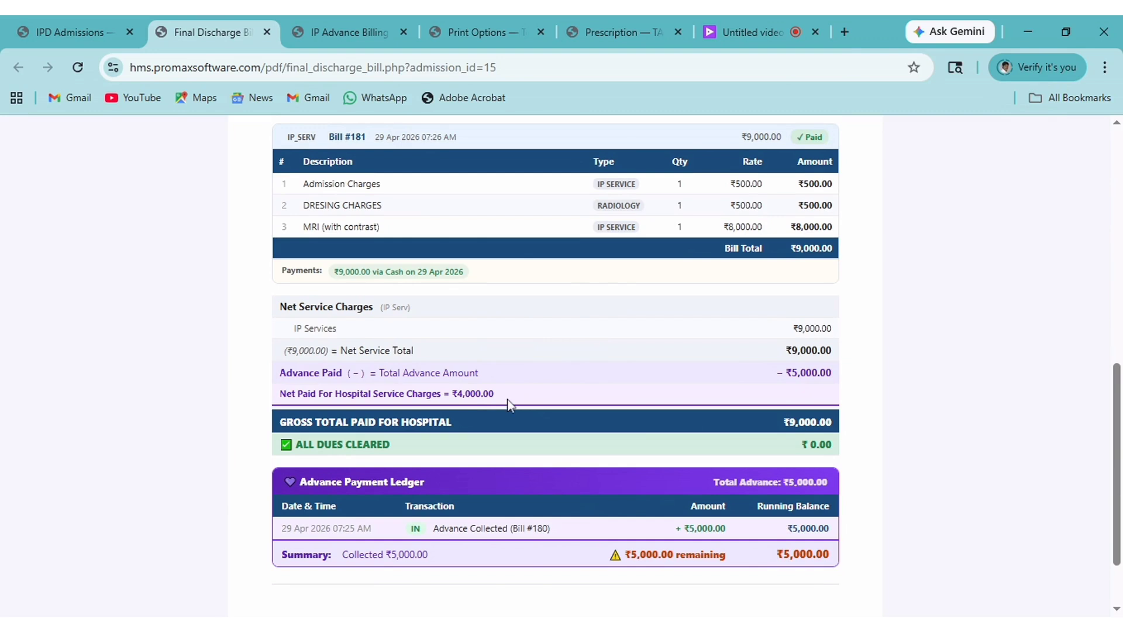
scroll(508, 404, up, 10)
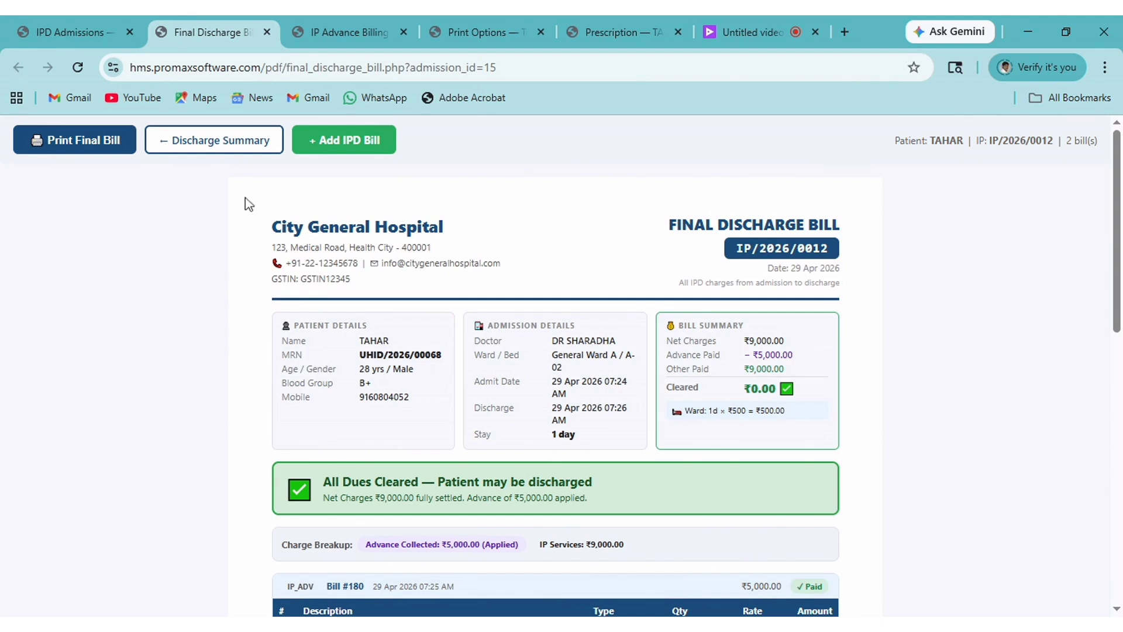
Navigate to the Clinical Discharge Summary form under In Patients.
click(195, 147)
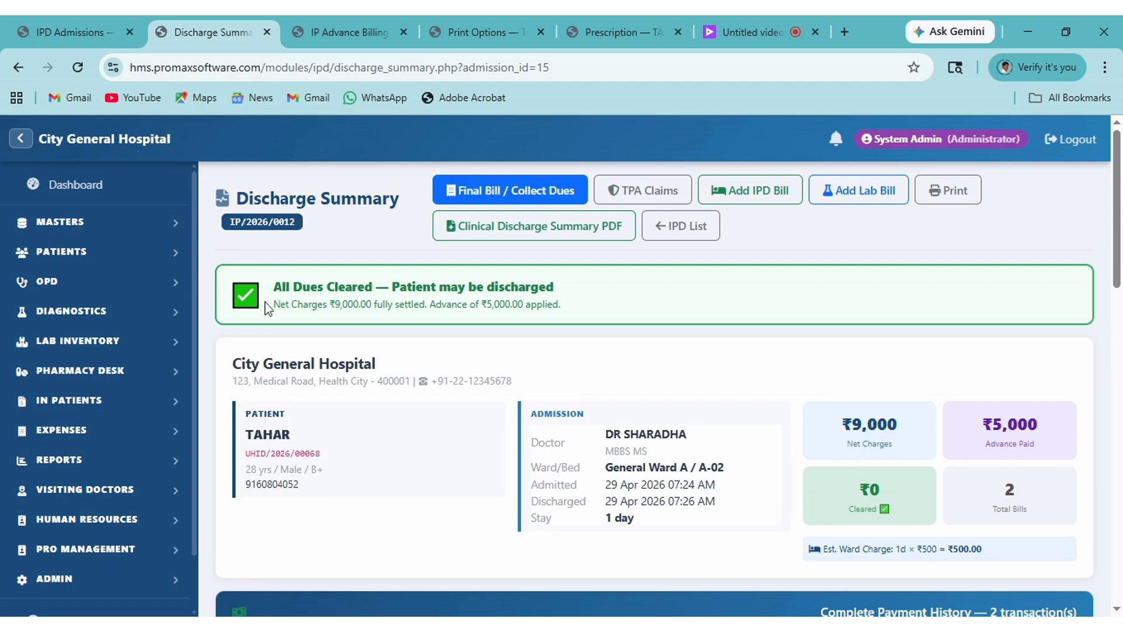
scroll(138, 439, down, 1)
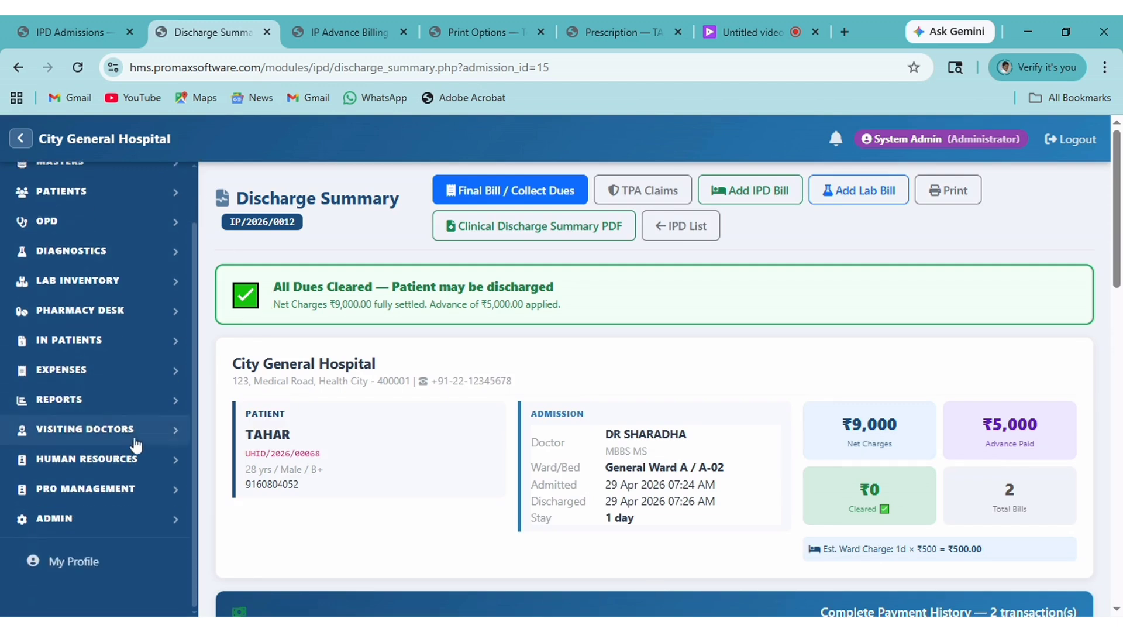
click(167, 344)
scroll(167, 347, down, 2)
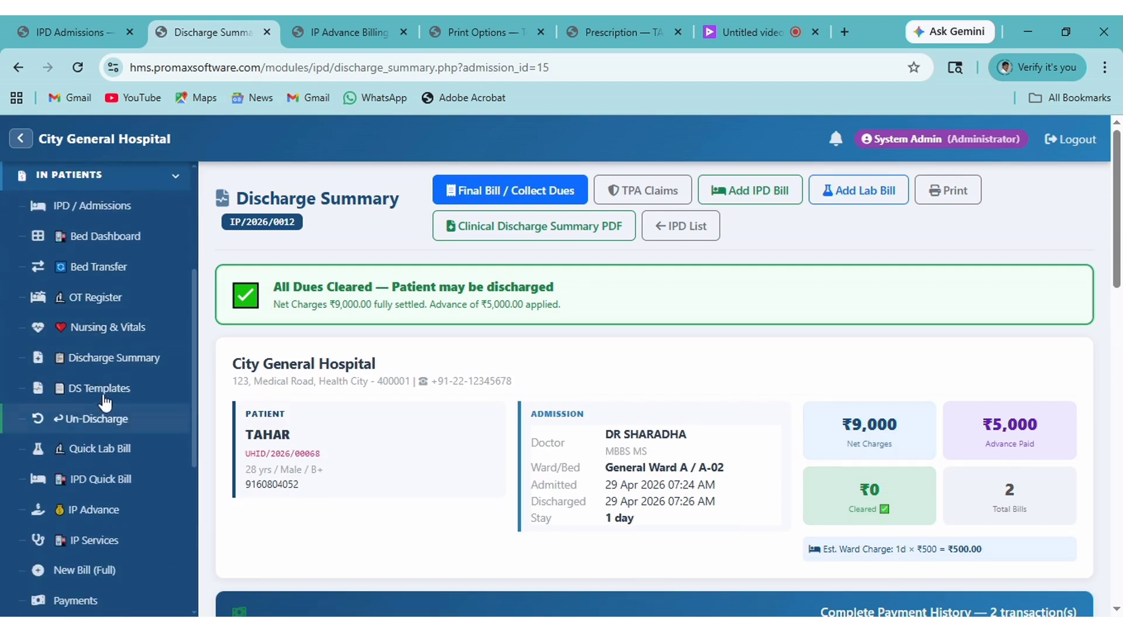
click(106, 360)
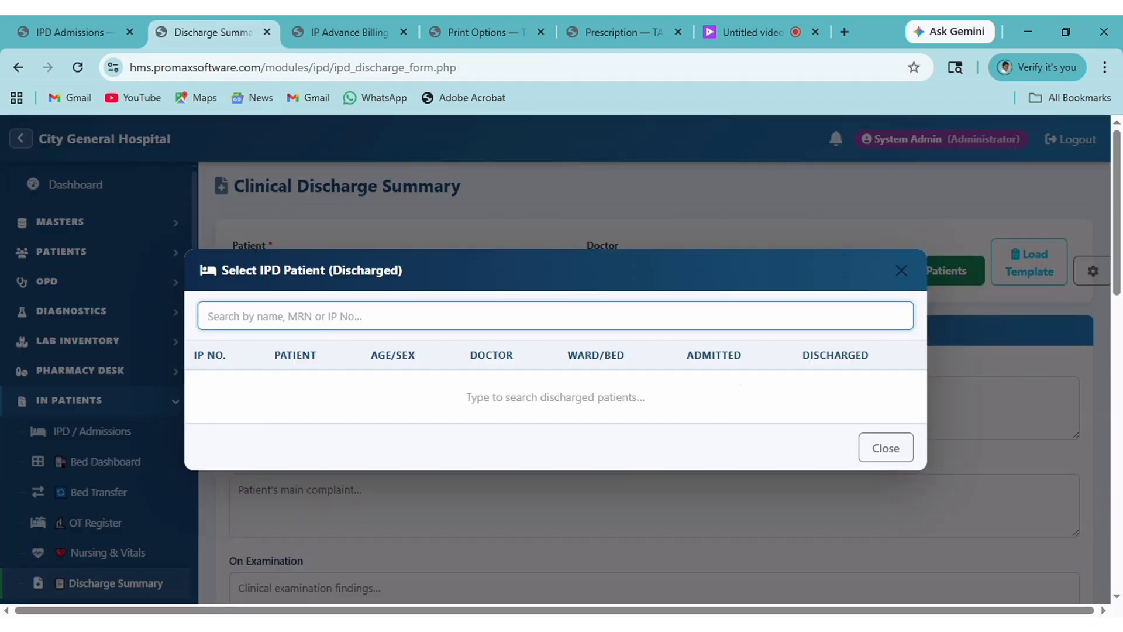
text(TAH)
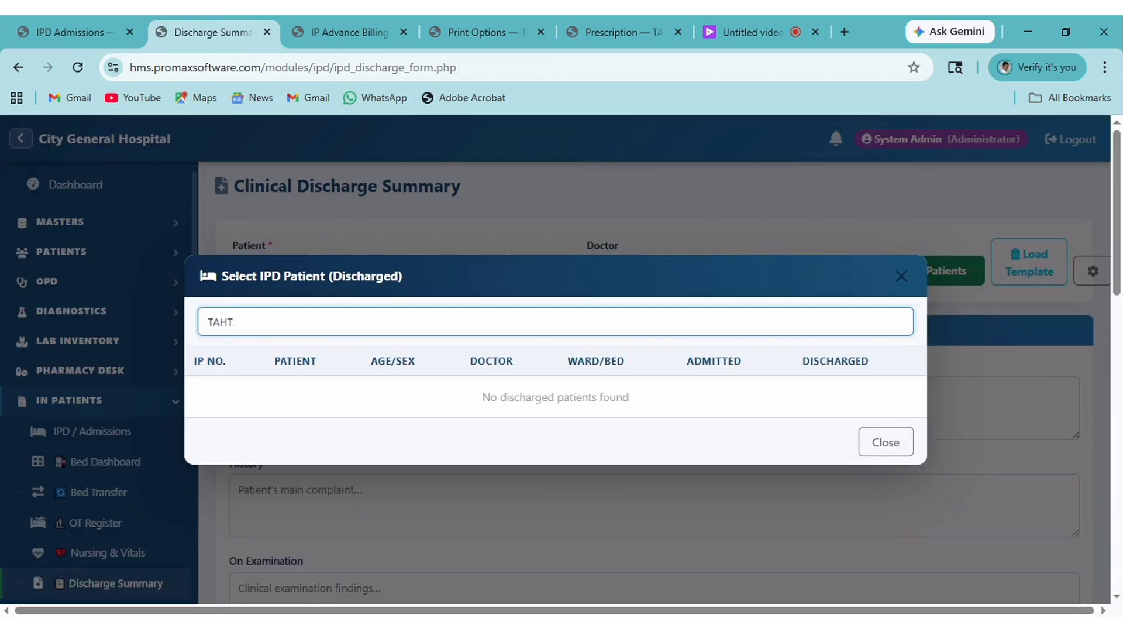
text(AR)
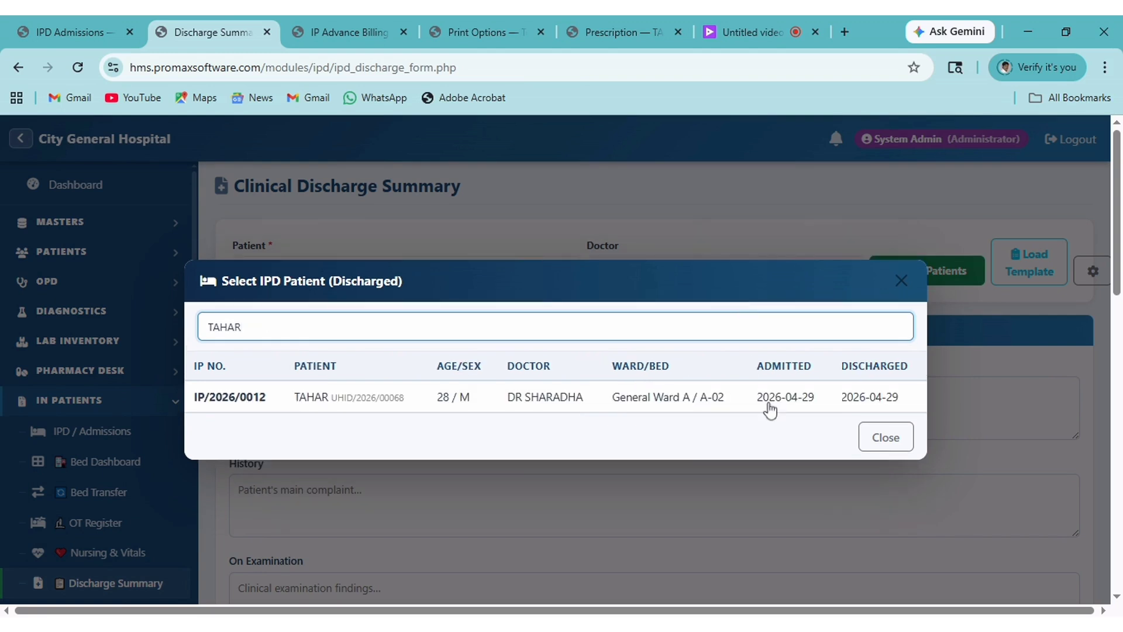
click(831, 403)
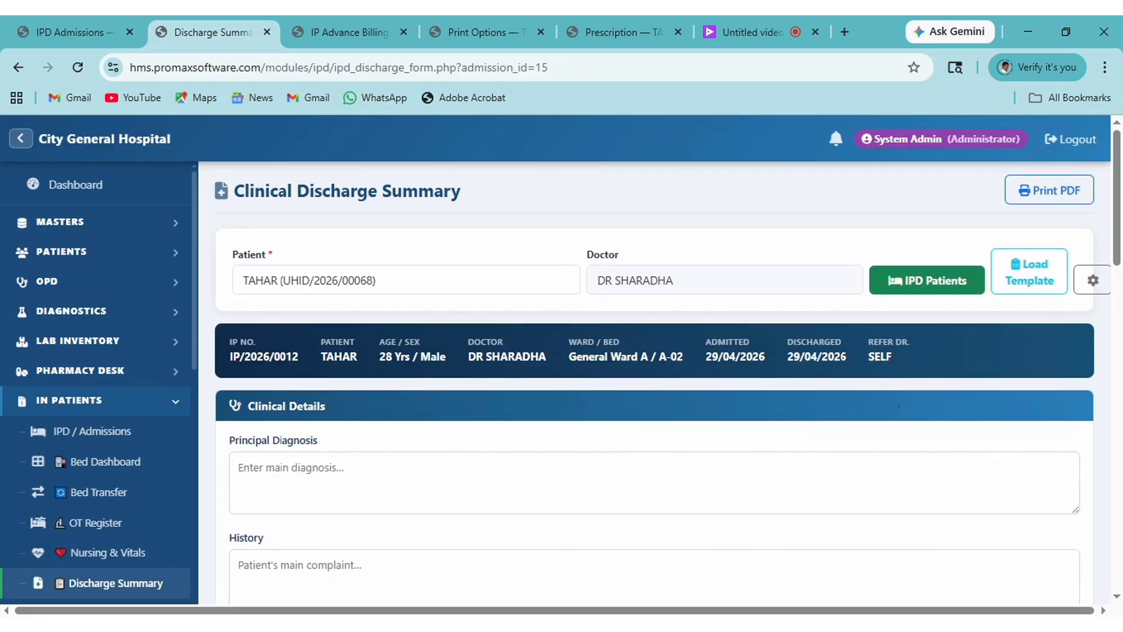
scroll(867, 436, down, 1)
click(626, 406)
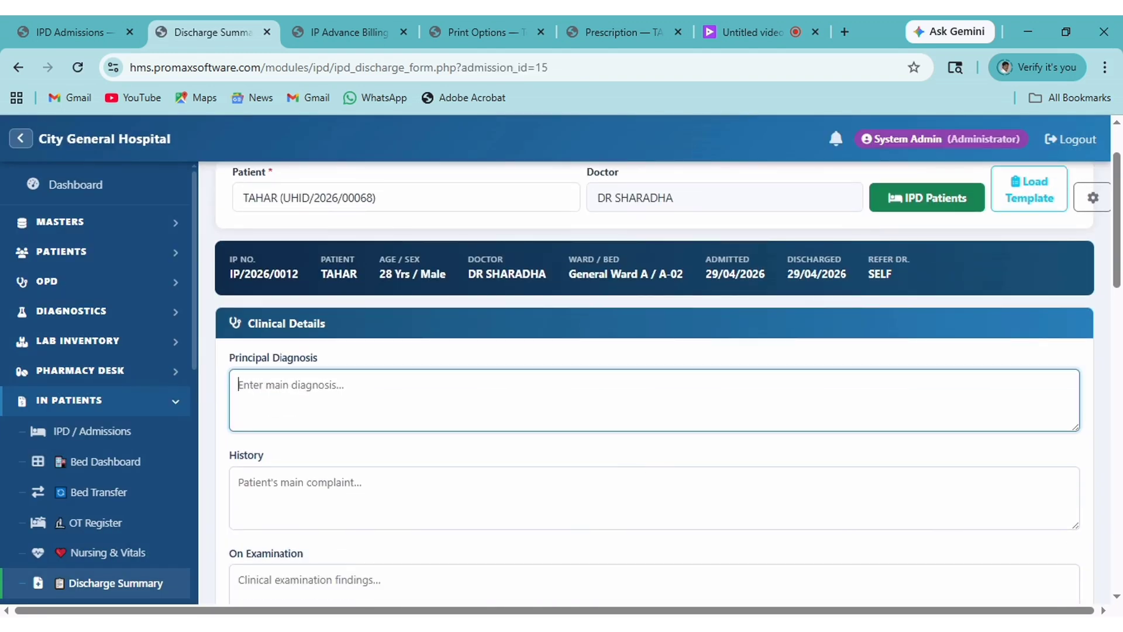
scroll(653, 382, down, 1)
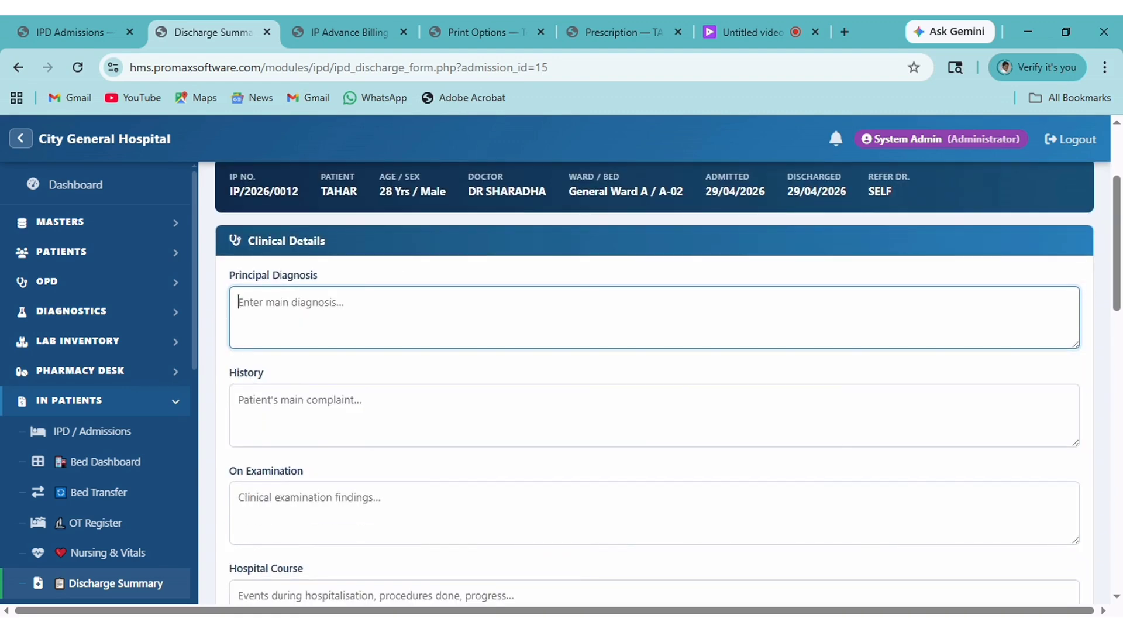
scroll(639, 473, down, 1)
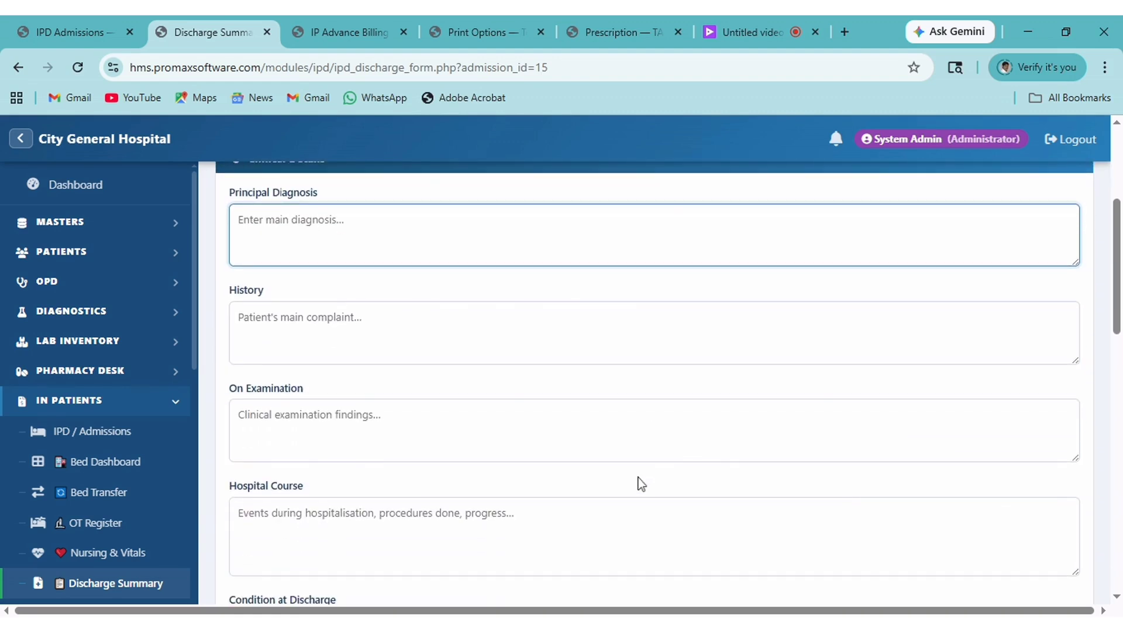
scroll(641, 484, down, 3)
scroll(642, 483, up, 3)
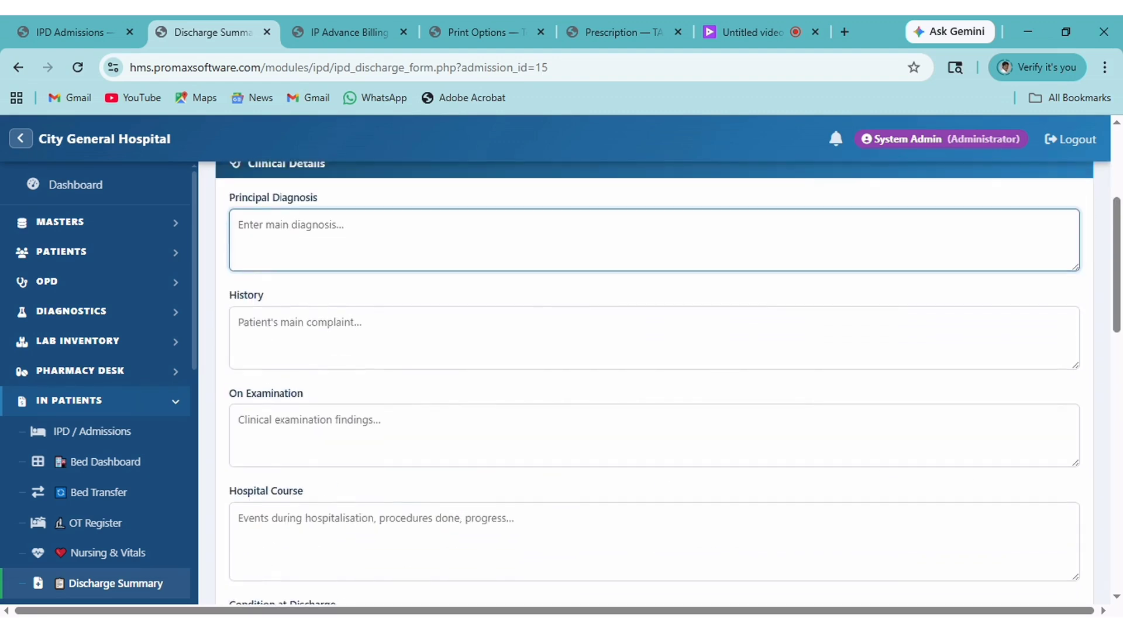
scroll(936, 389, up, 3)
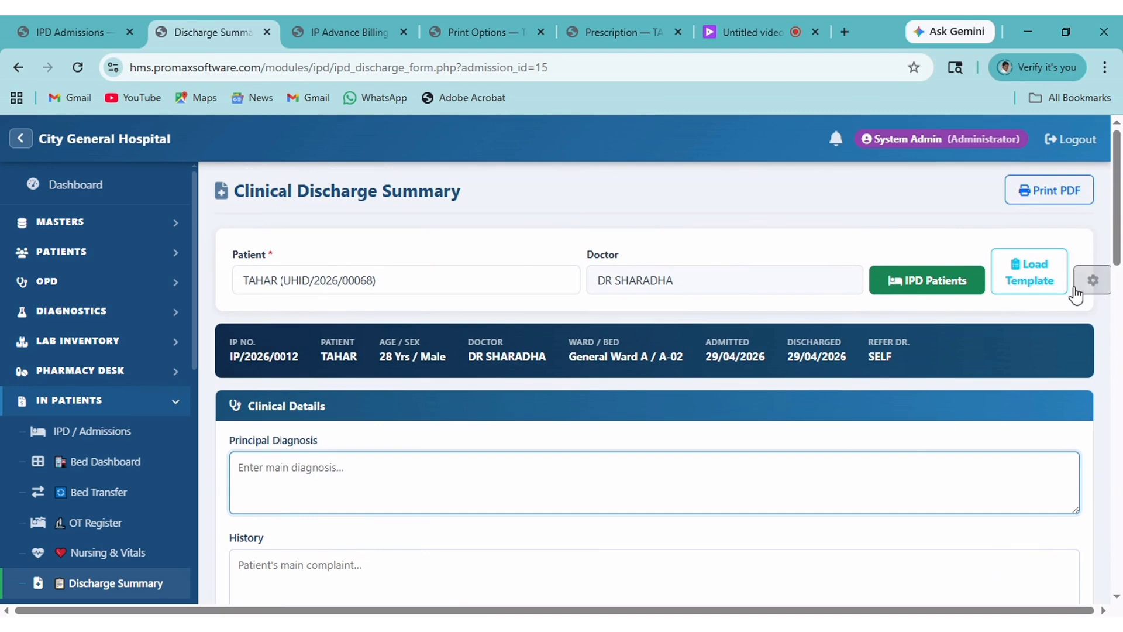
Fill diagnosis, history, examination, course and instructions from the ORTHO discharge template.
click(1018, 282)
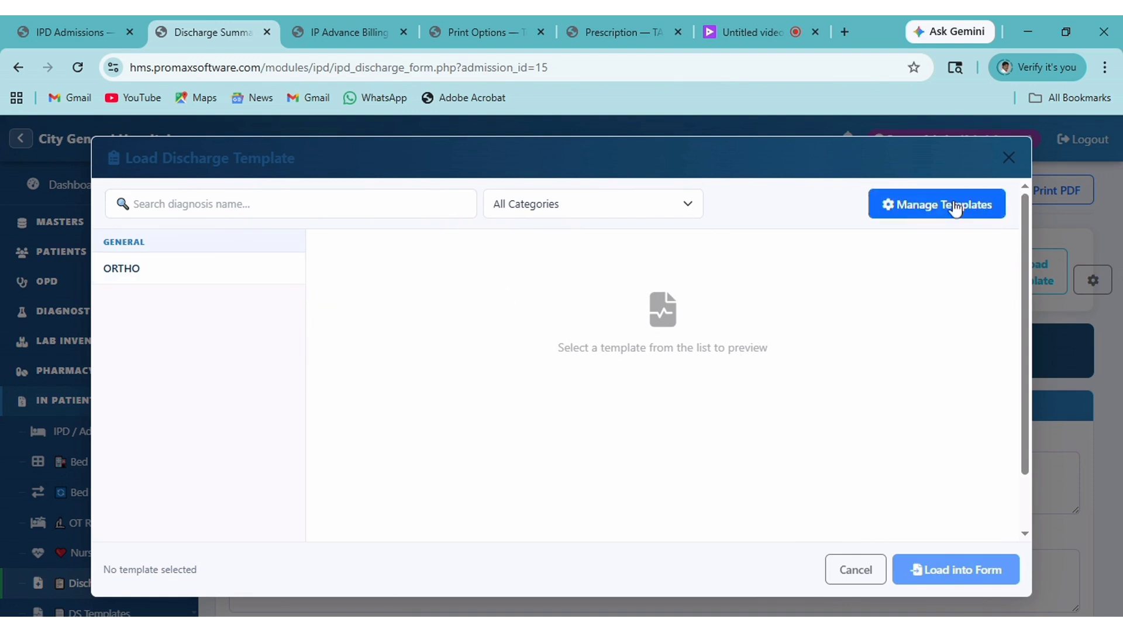
click(145, 280)
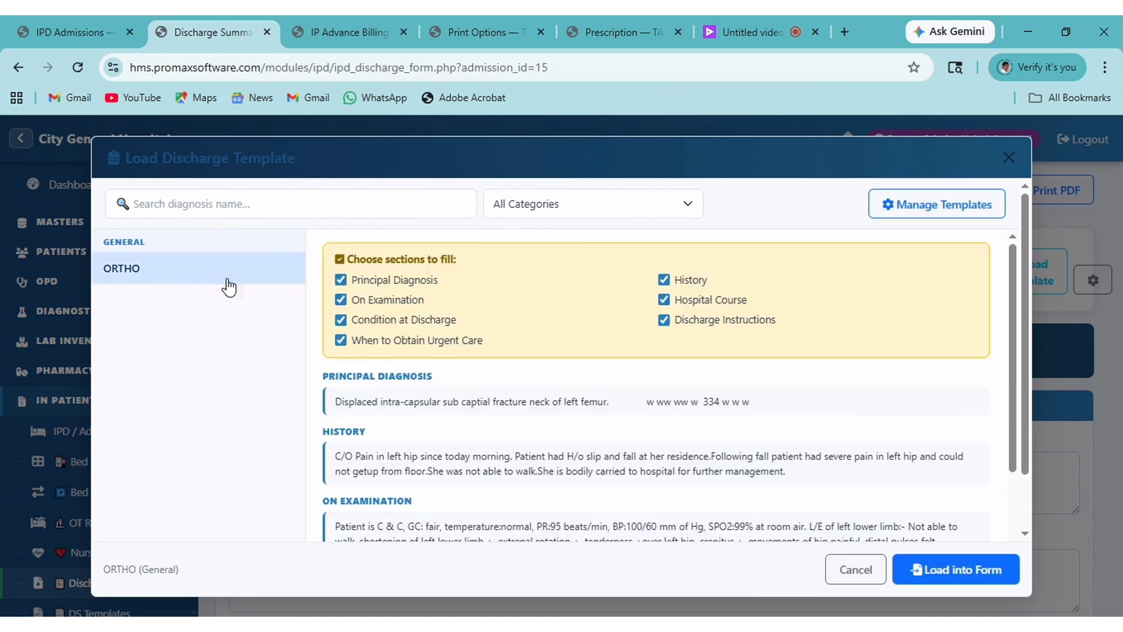
click(956, 570)
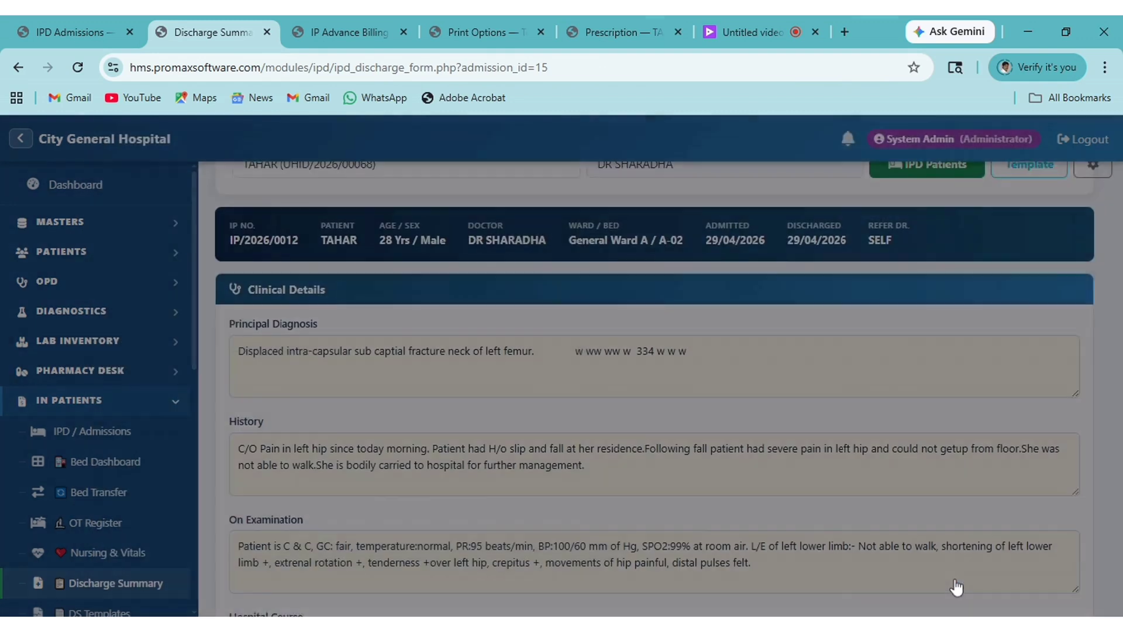
scroll(626, 488, down, 15)
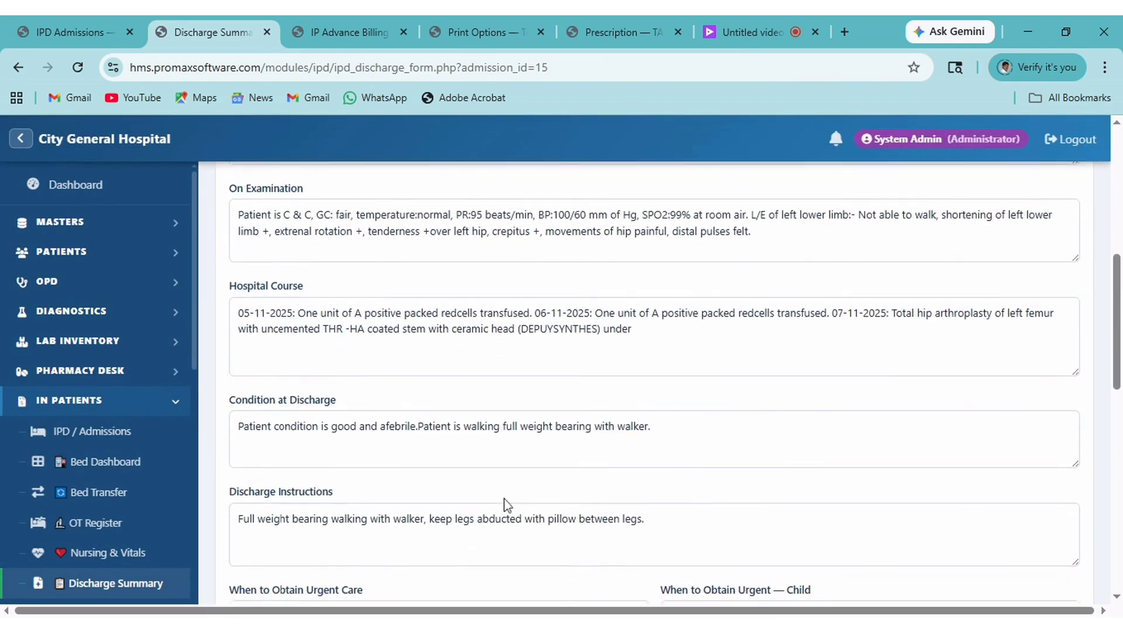
scroll(626, 489, down, 3)
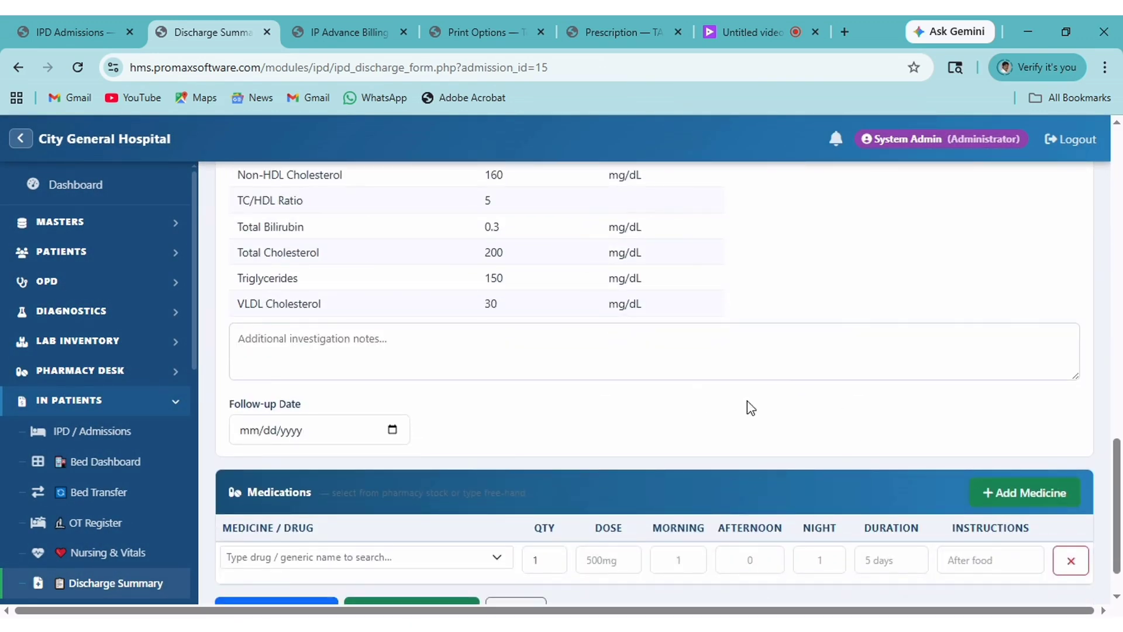
scroll(393, 468, down, 1)
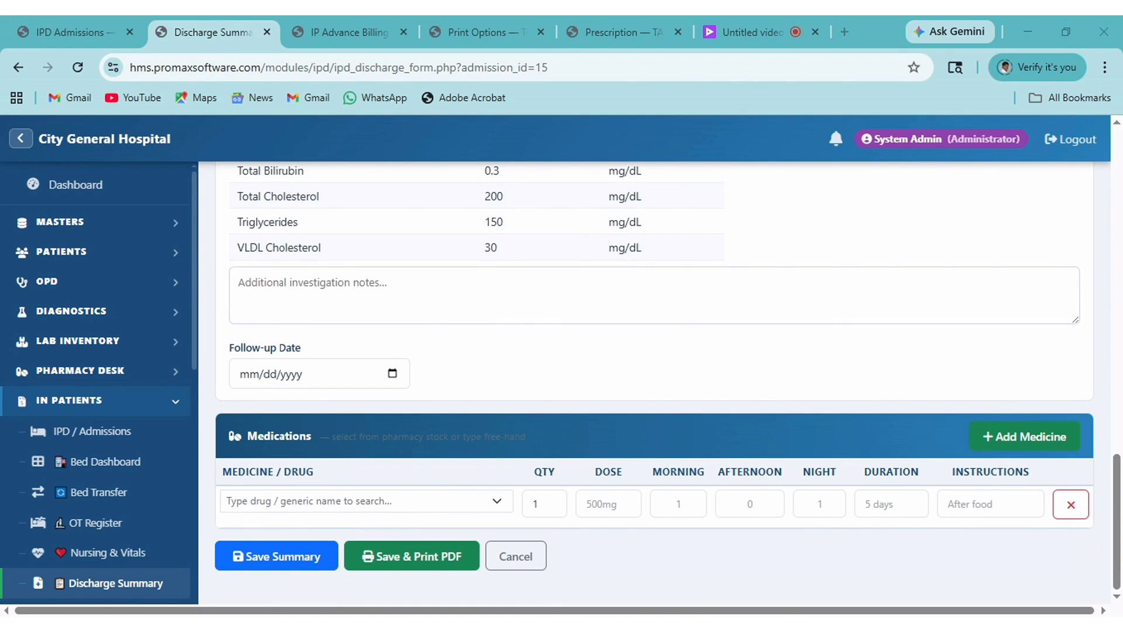
Save the summary, print all nine sections, and review the resulting discharge summary PDF.
click(396, 571)
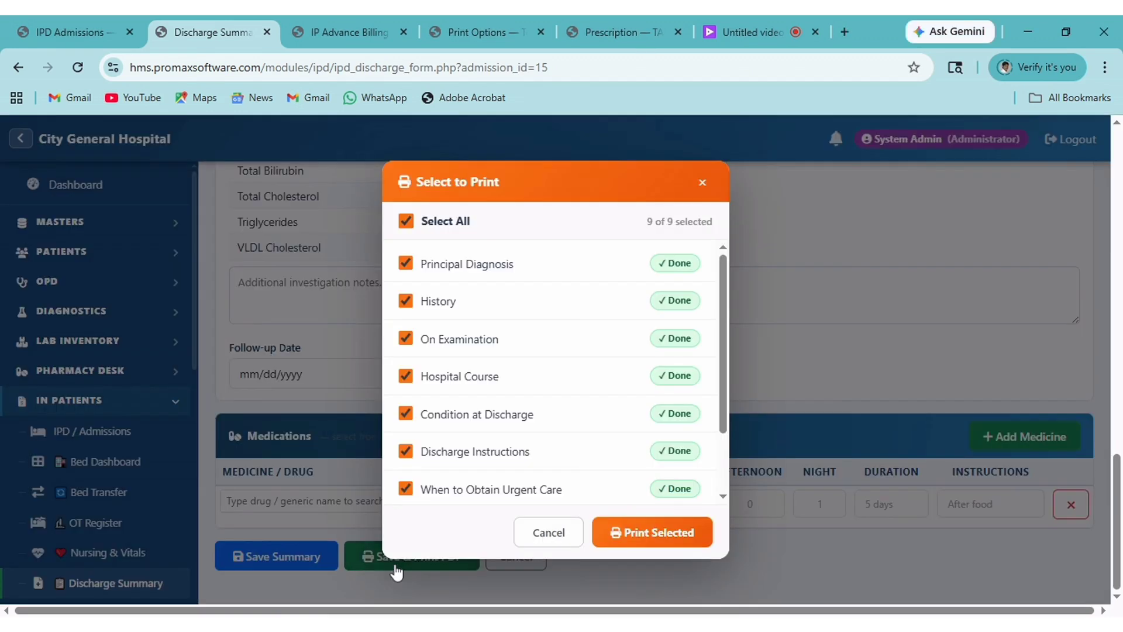
click(638, 544)
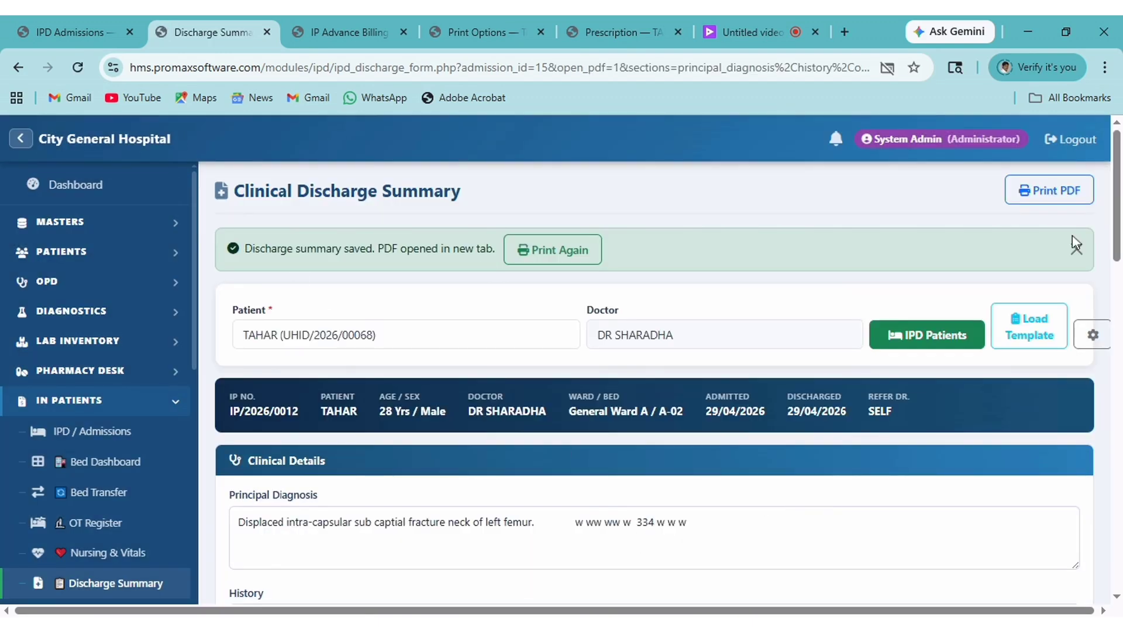
click(1064, 193)
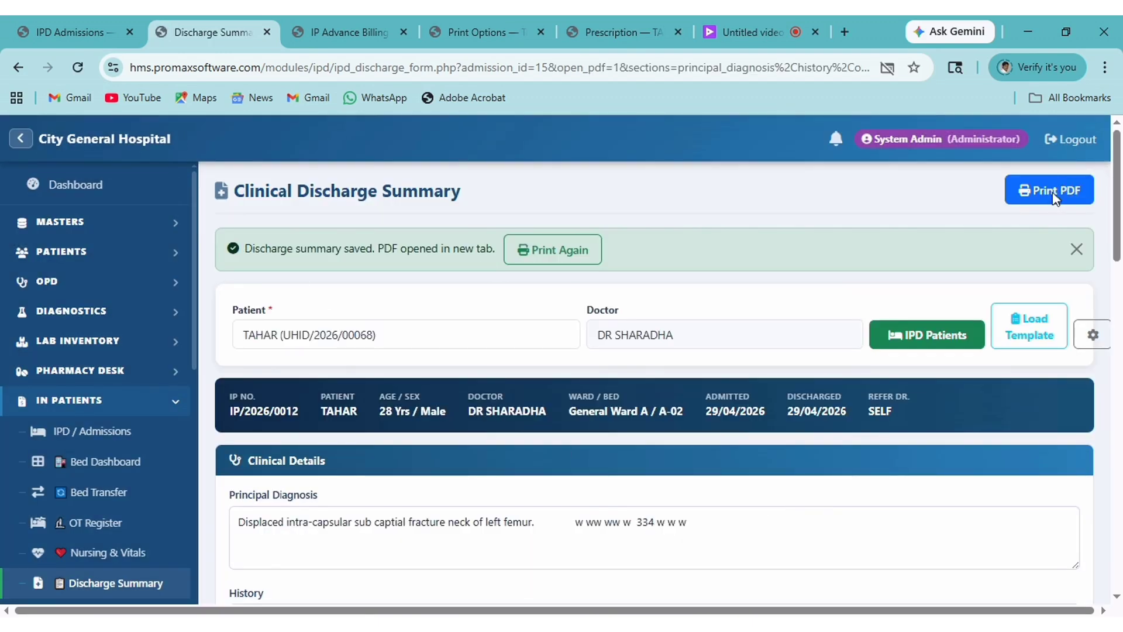
scroll(395, 354, down, 1)
scroll(393, 351, down, 10)
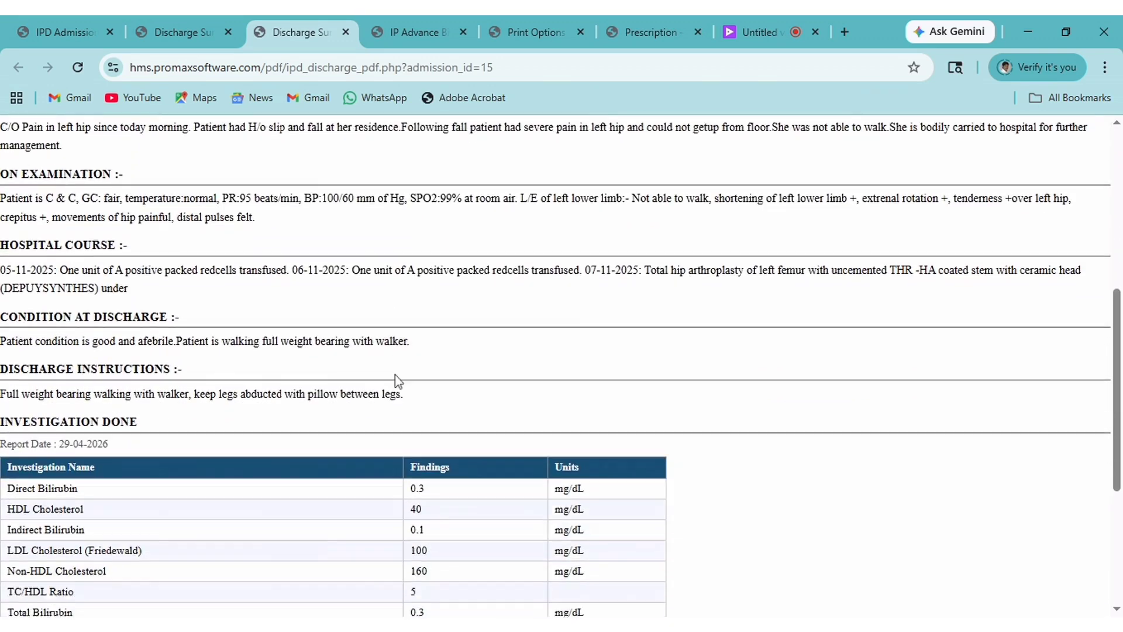
scroll(398, 404, up, 12)
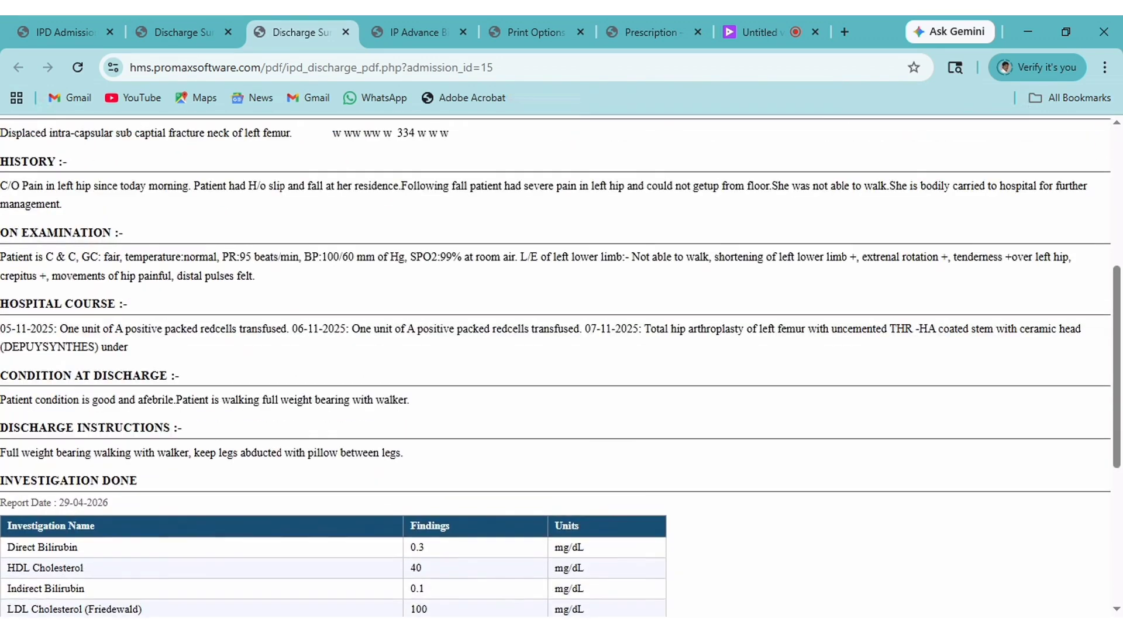
scroll(519, 291, down, 5)
scroll(522, 340, down, 7)
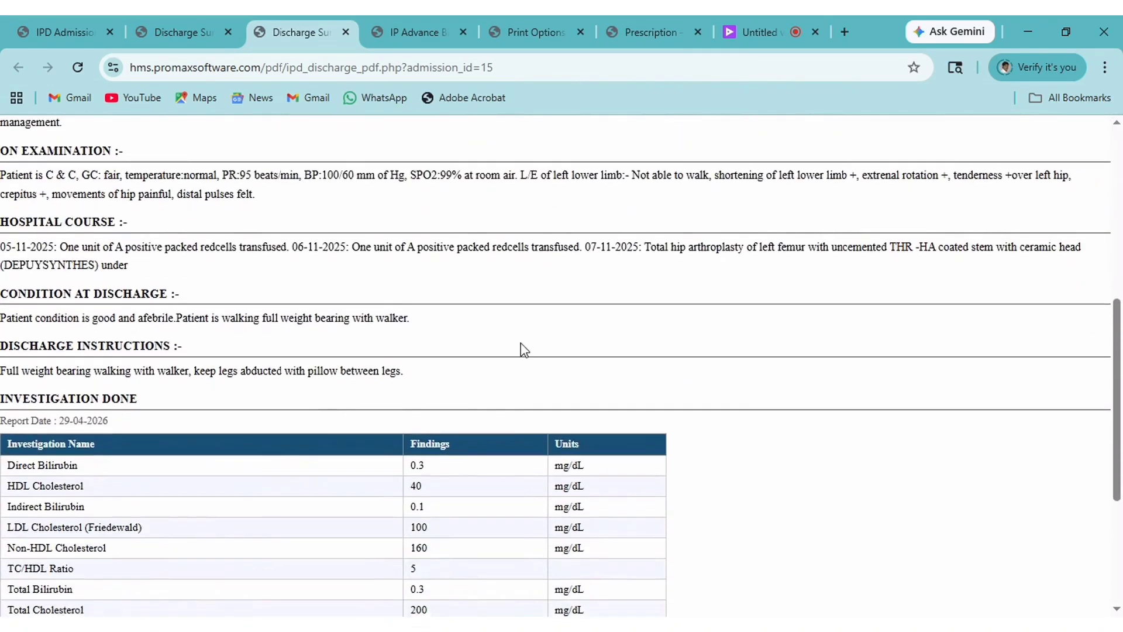
scroll(532, 372, up, 6)
scroll(550, 374, up, 5)
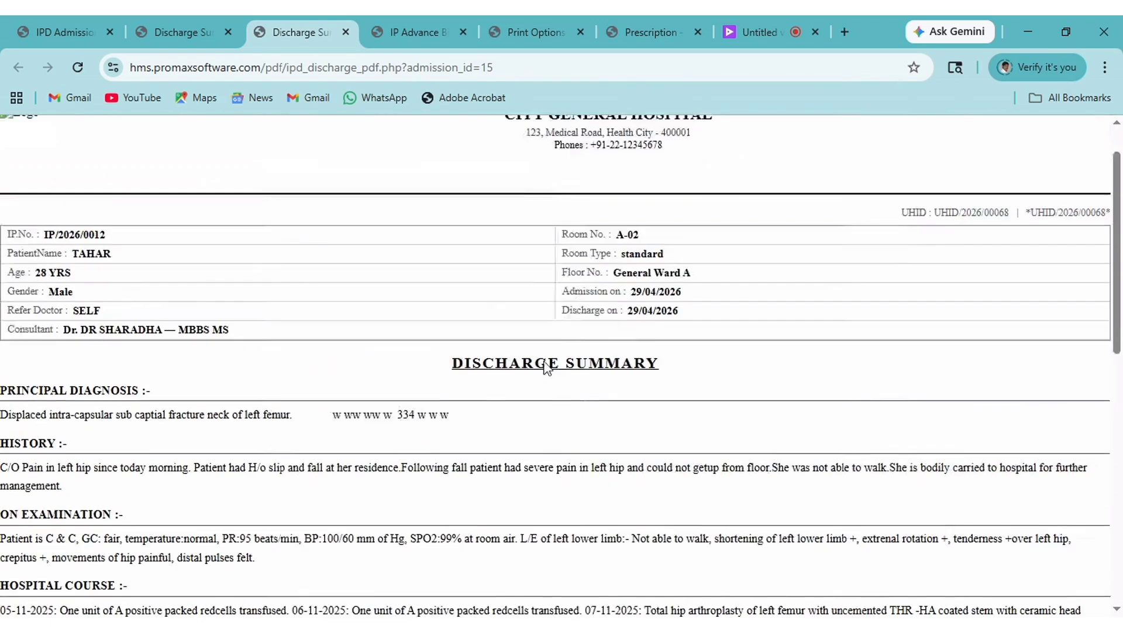